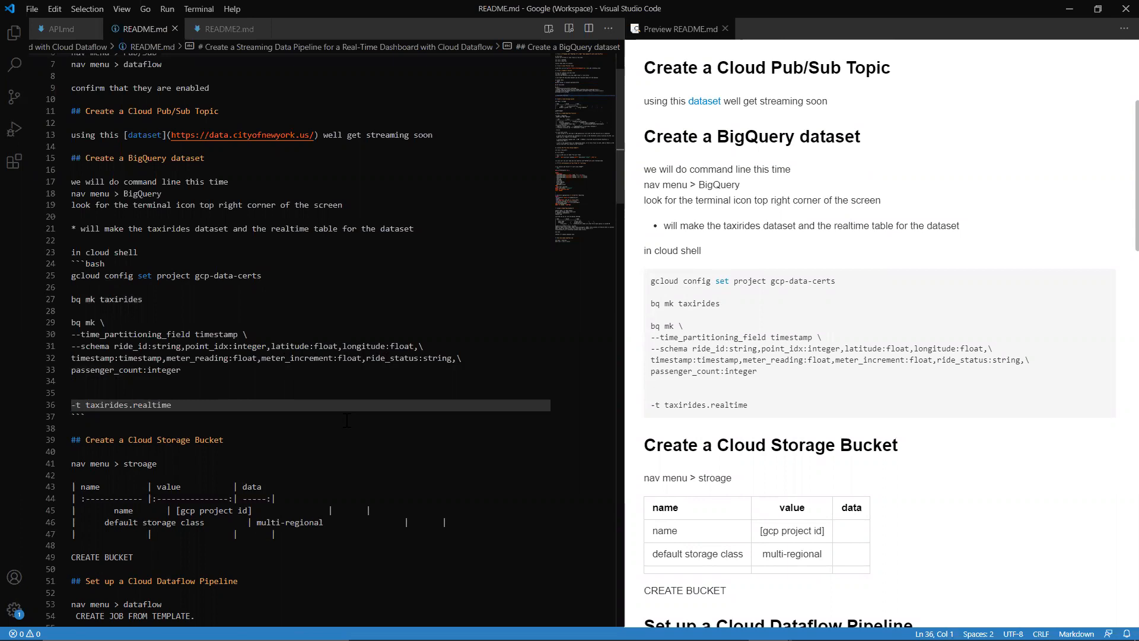
Step: Join the -t taxirides.realtime line onto the end of the passenger_count:integer line in the README's bq mk command
key("BackSpace")
key("BackSpace")
key("BackSpace")
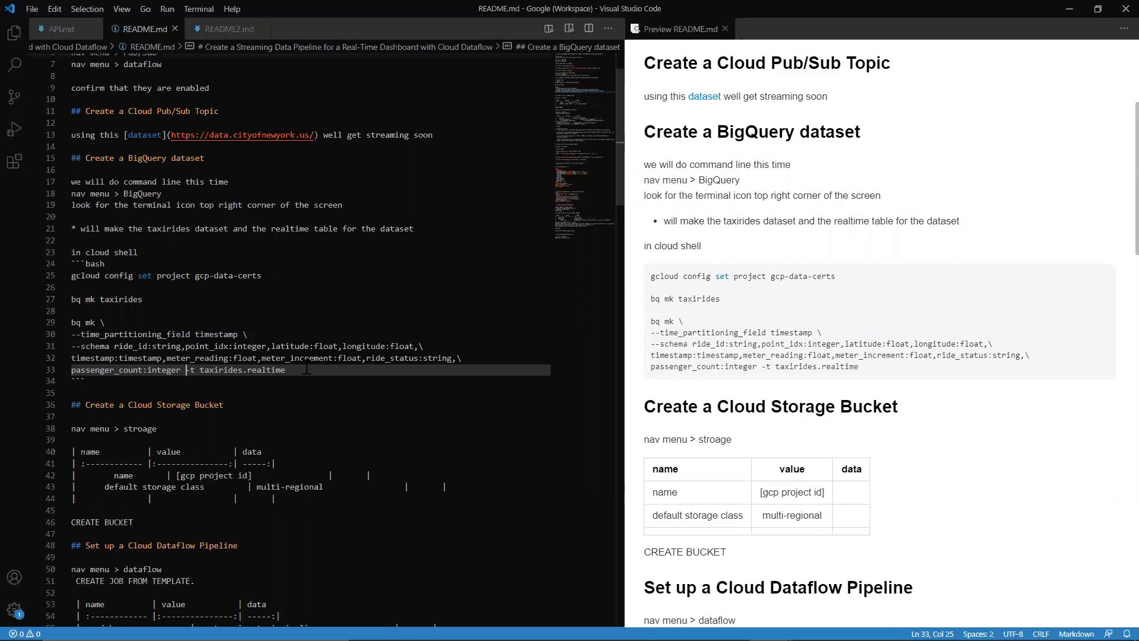
Step: Run the README's complete multi-line bq mk command for the taxirides.realtime table in Cloud Shell, and clear the terminal
left_click_drag(306, 369, 67, 334)
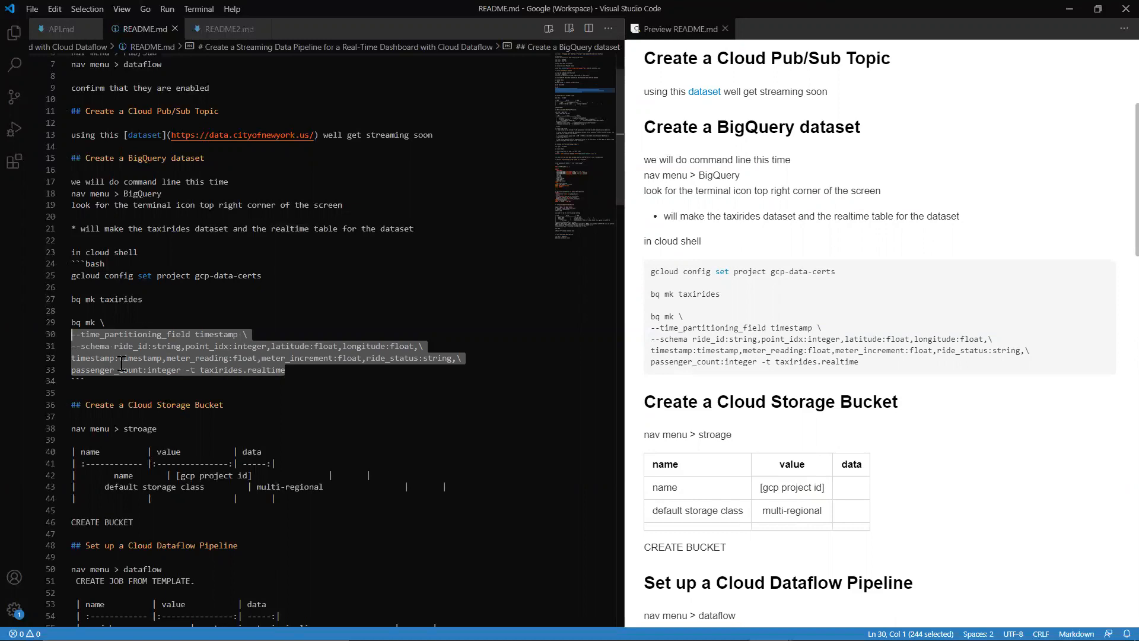
left_click_drag(286, 370, 56, 322)
key("ctrl+c")
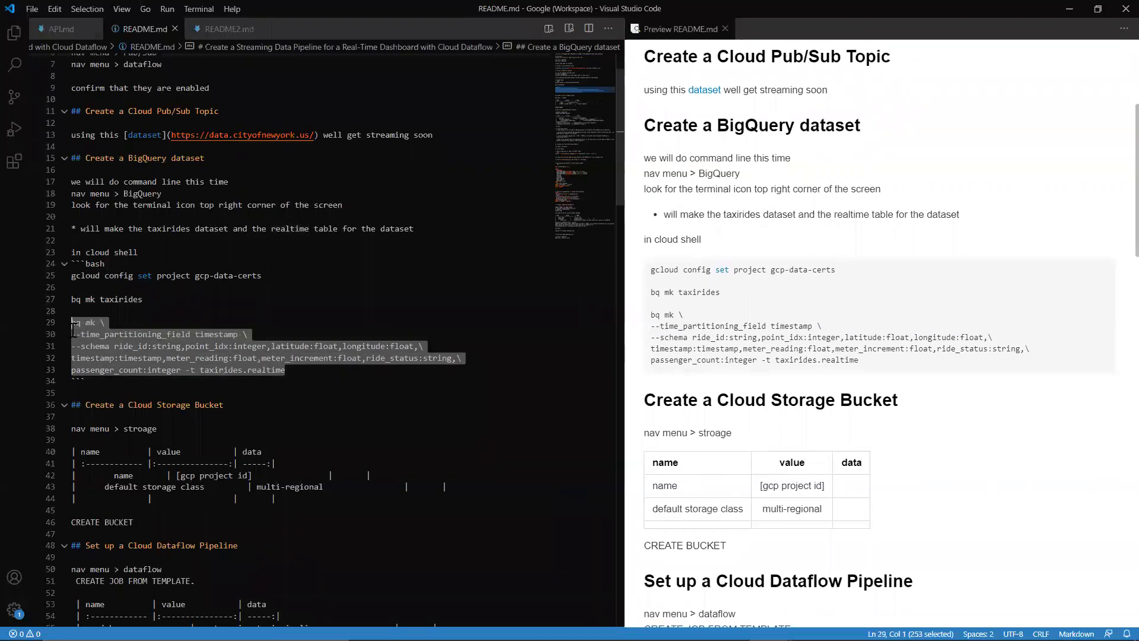
key("alt+Tab")
key("ctrl+v")
key("Return")
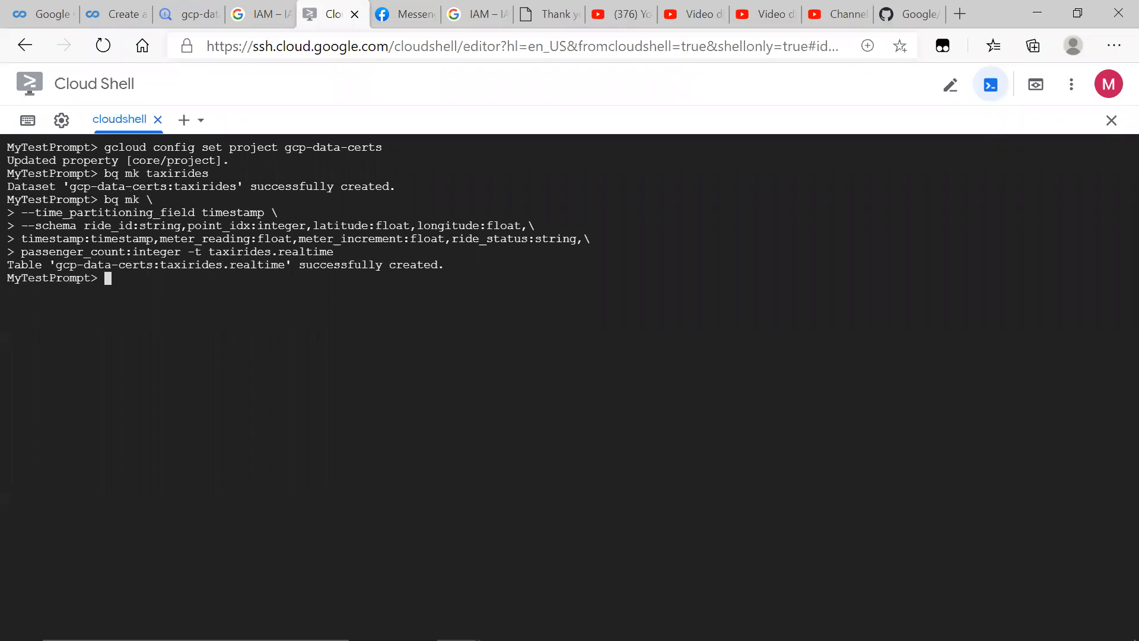
type("clear")
key("Return")
Step: Try to create the storage bucket by running gsutil mb gs://gcp-data-certs in Cloud Shell
key("alt+Tab")
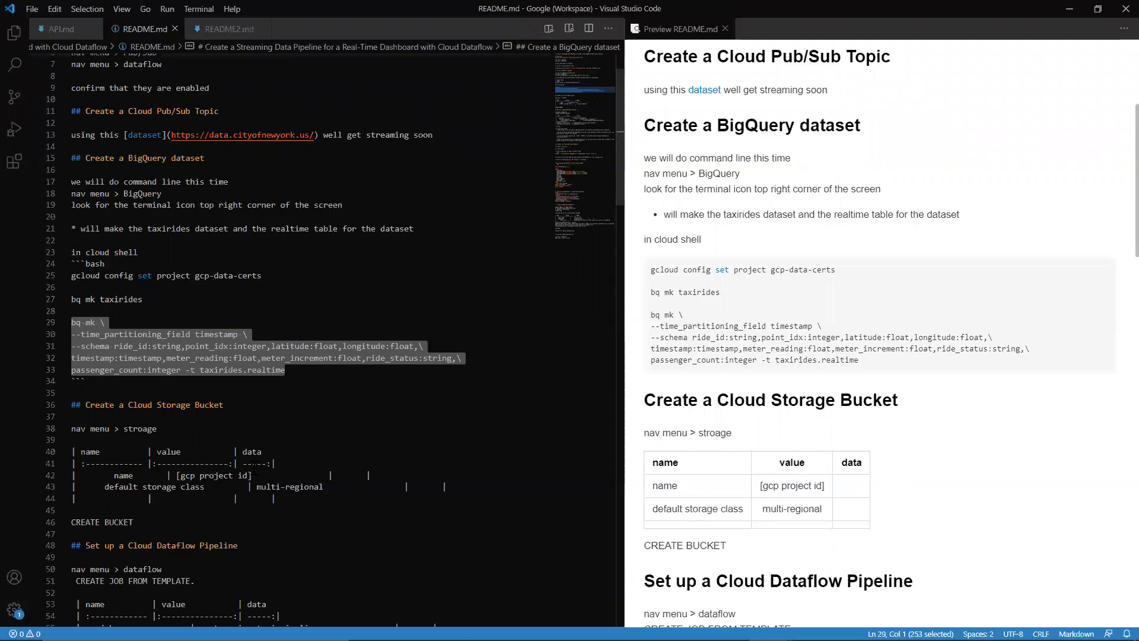
key("alt+Tab")
type("gsu")
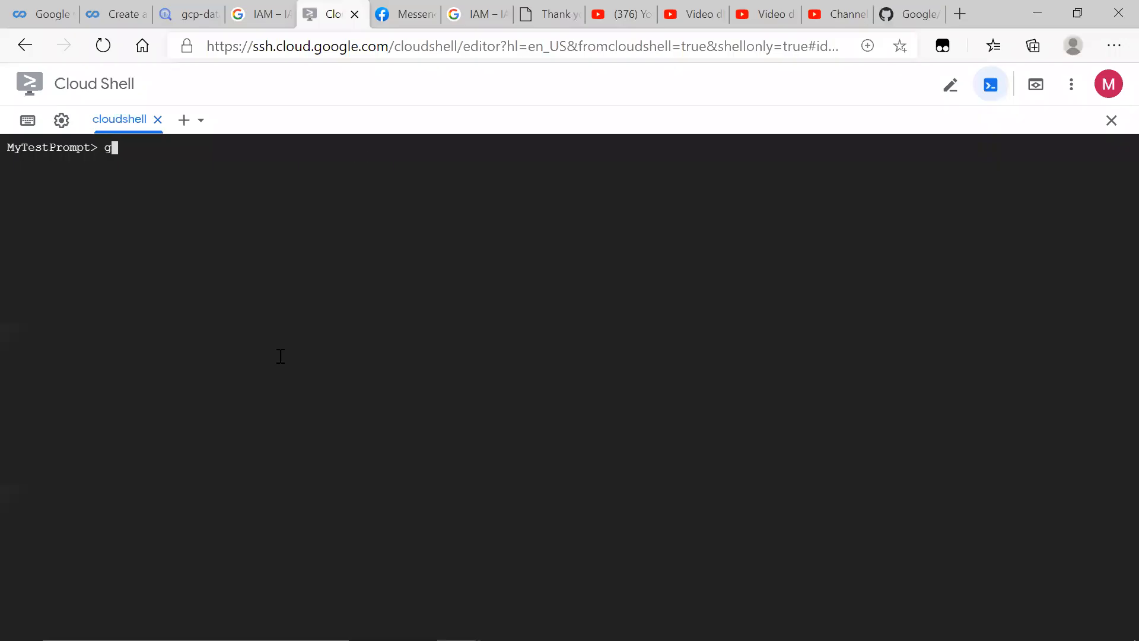
type("til")
key("BackSpace")
key("BackSpace")
key("BackSpace")
type("til")
key("ctrl+r")
type("mb")
key("Right")
key("Right")
key("Right")
key("Right")
key("Right")
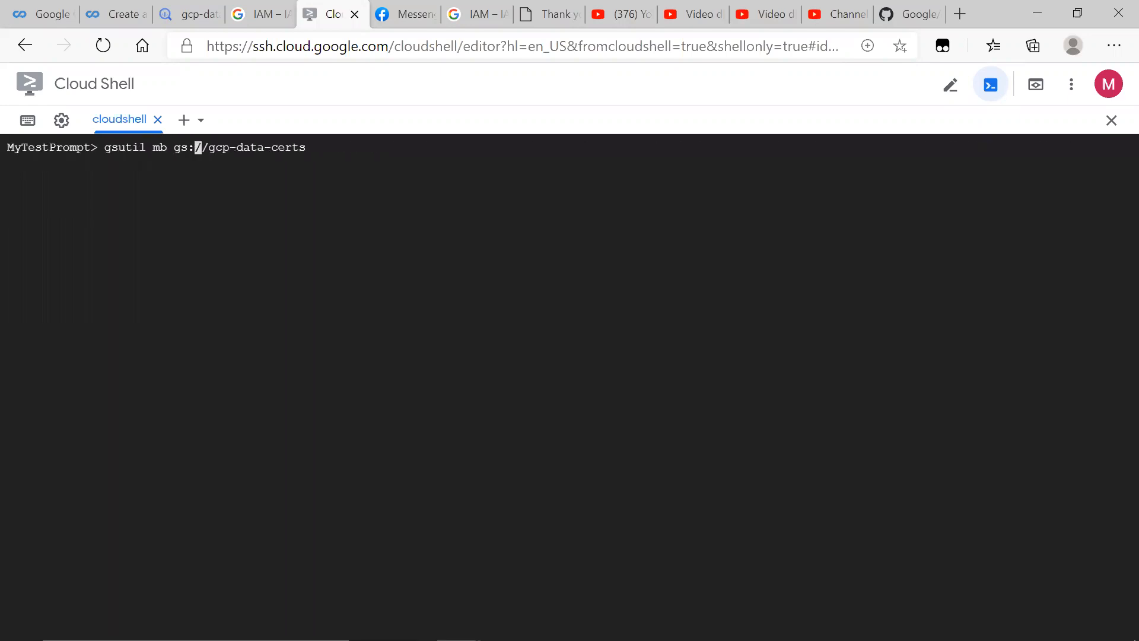
key("Return")
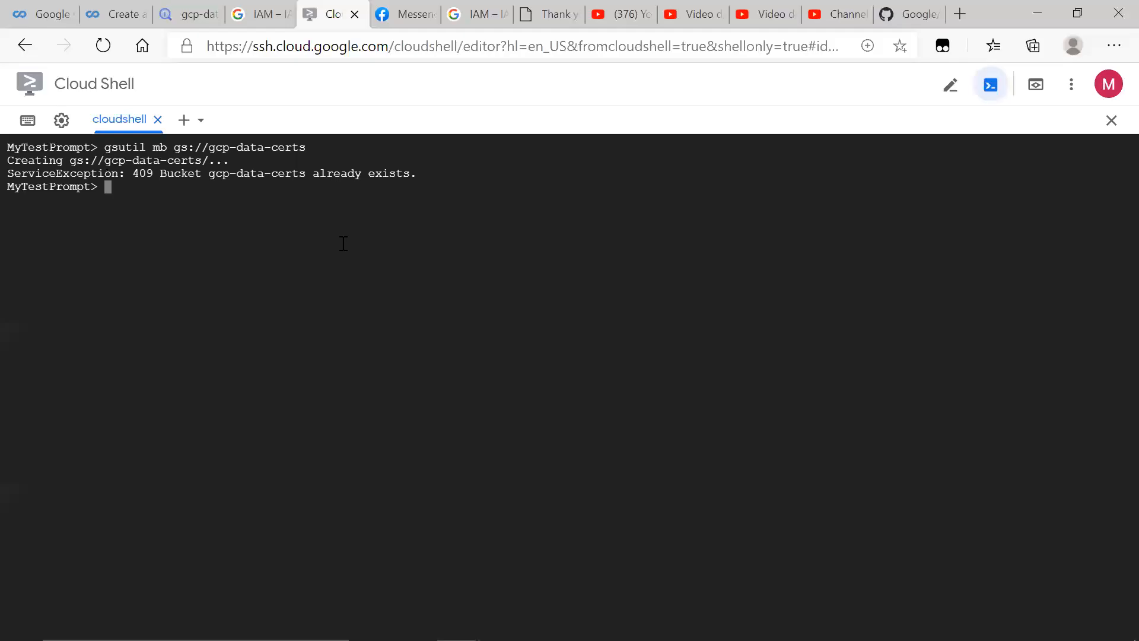
Step: Clear the Cloud Shell terminal
type("clear")
key("BackSpace")
key("BackSpace")
key("BackSpace")
key("BackSpace")
key("BackSpace")
type("clear")
key("Return")
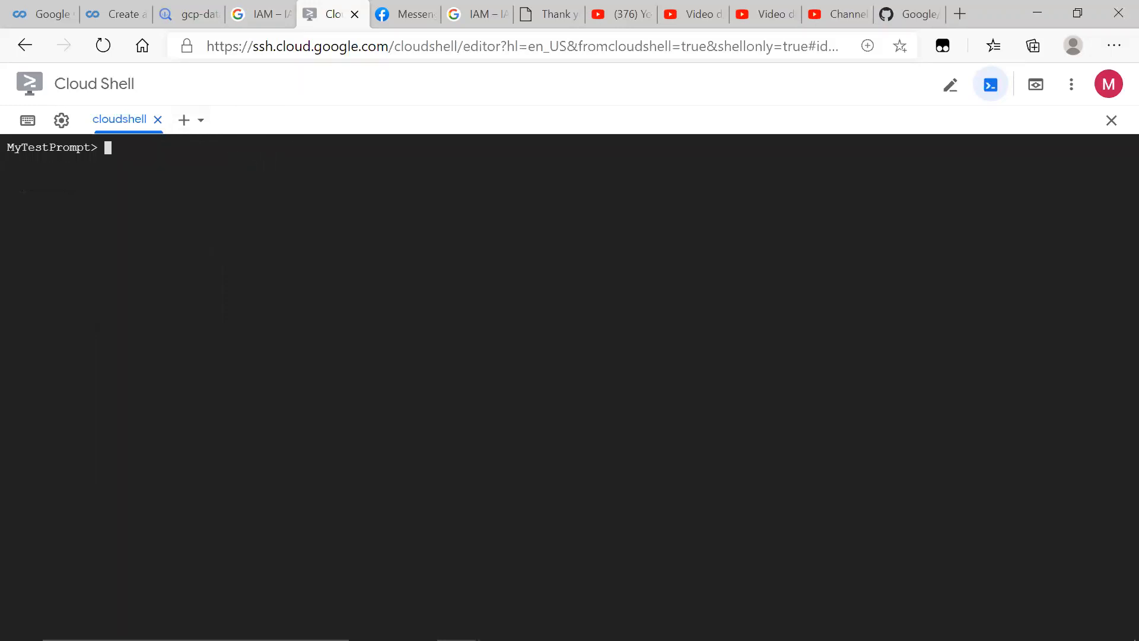
Step: Check the README's Dataflow pipeline section, and start a new Dataflow job from a template in the Cloud console's gcp-data-certs project
key("alt+Tab")
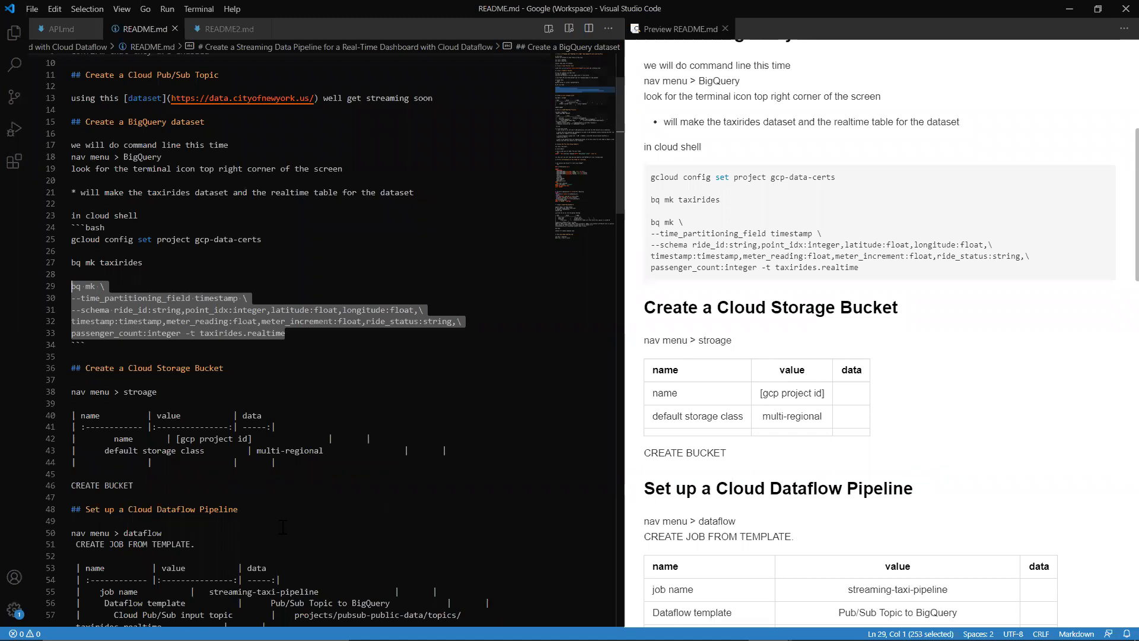
scroll(274, 486, "down", 5)
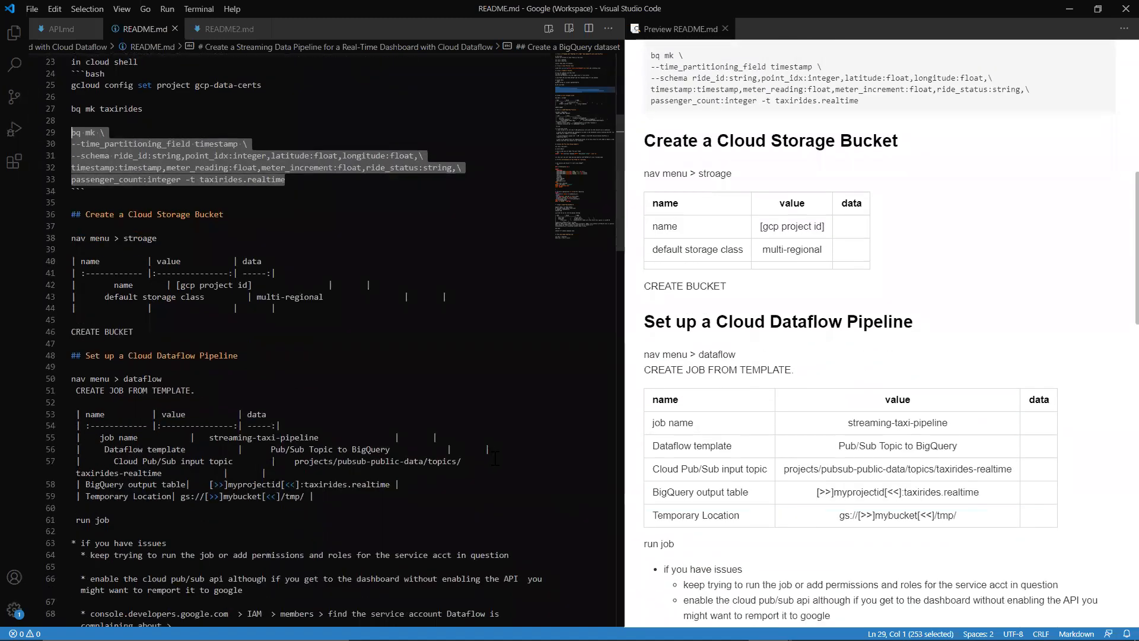
key("alt+Tab")
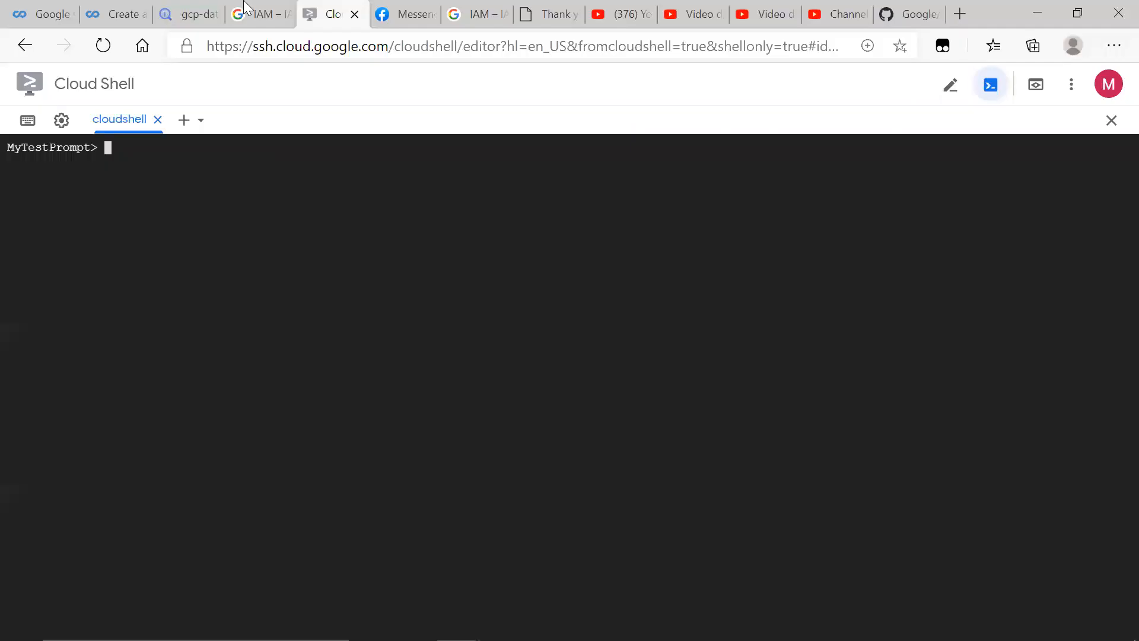
left_click(183, 11)
left_click(27, 128)
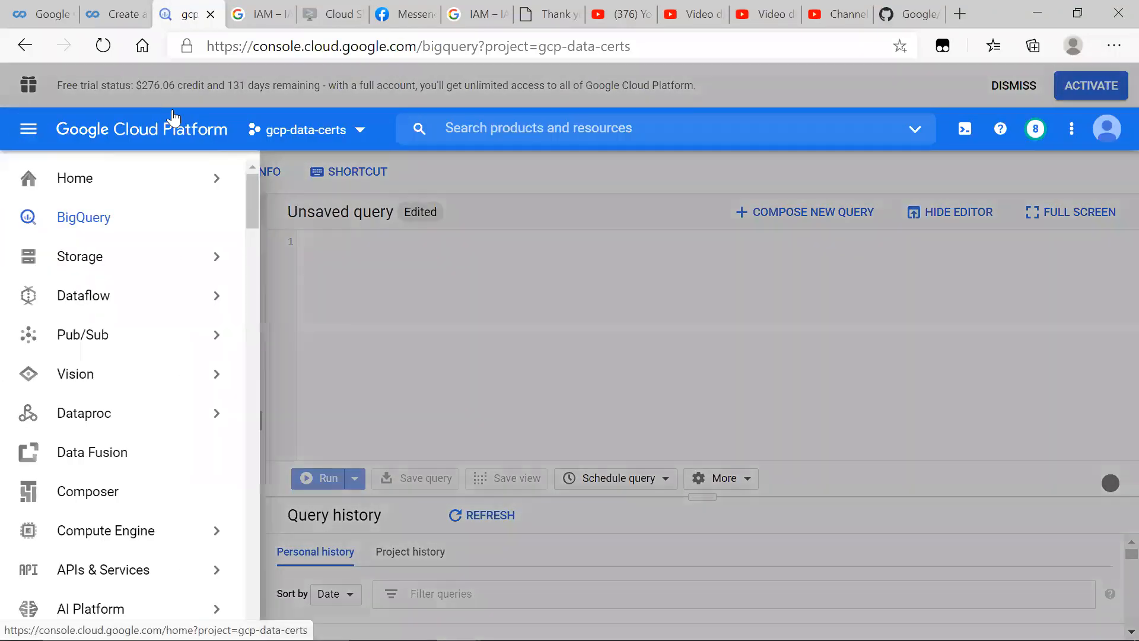
left_click(114, 298)
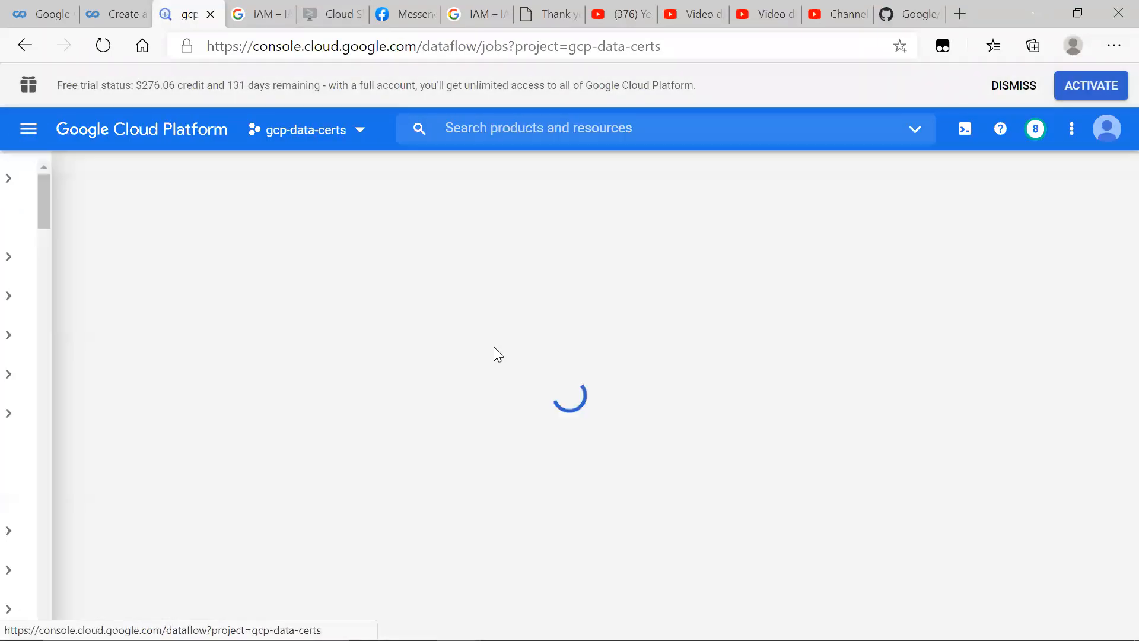
left_click(255, 212)
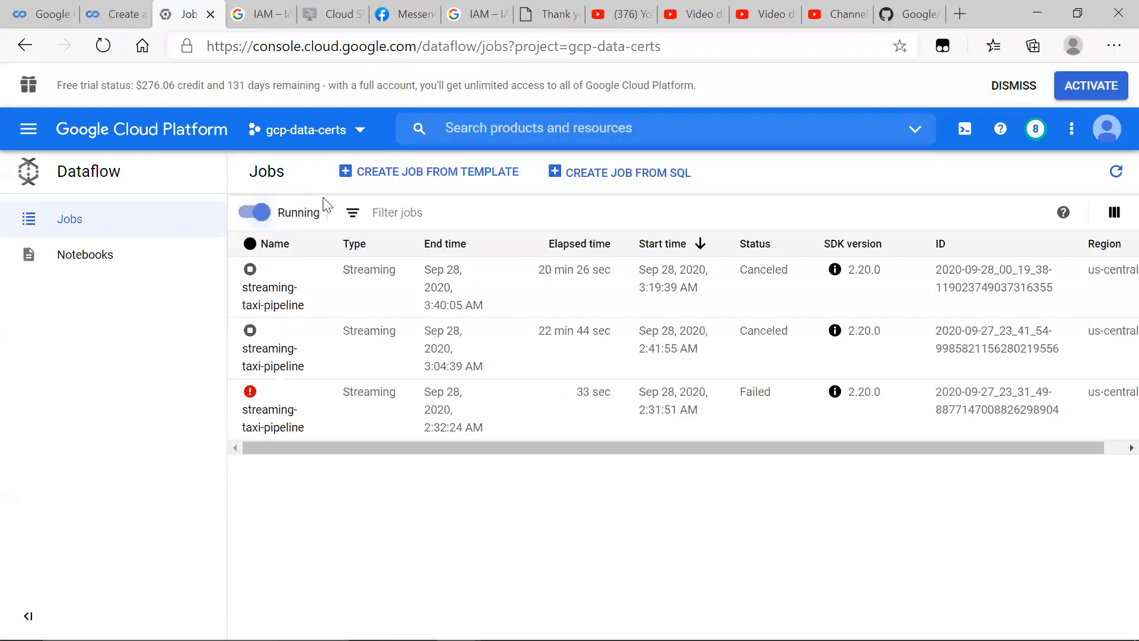
left_click(409, 176)
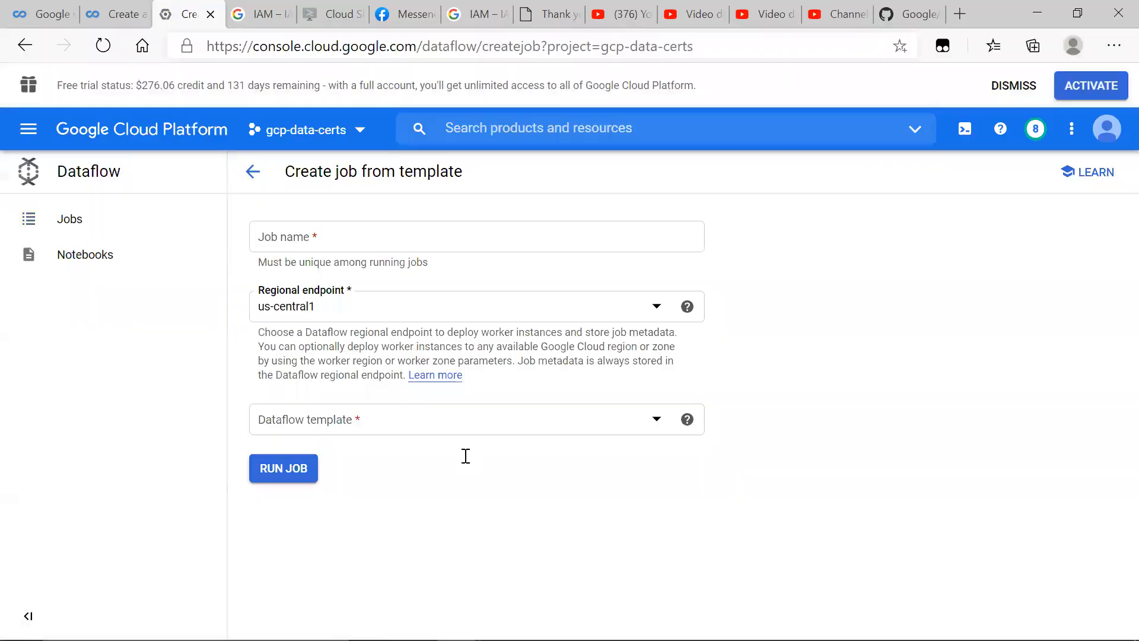
Step: Copy the job name streaming-taxi-pipeline from the README preview in VS Code into the Dataflow job form
key("alt+Tab")
left_click_drag(948, 423, 846, 432)
key("ctrl+c")
key("alt+Tab")
left_click(395, 231)
key("ctrl+v")
Step: Check the template name in the README and choose Pub/Sub Topic to BigQuery as the Dataflow template
key("alt+Tab")
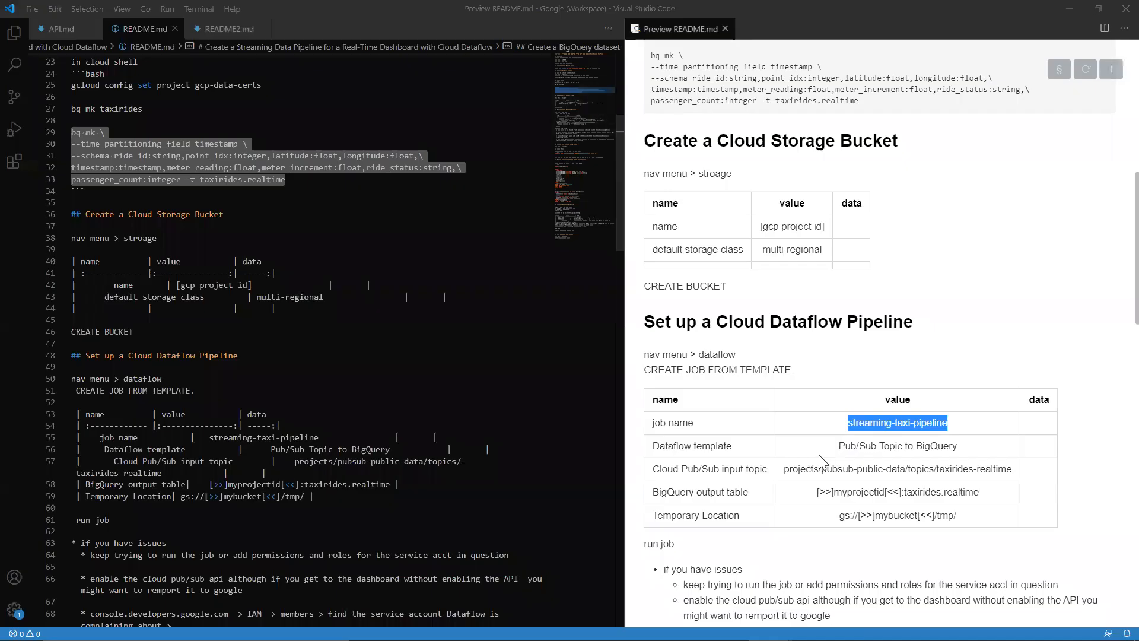
left_click_drag(967, 446, 838, 452)
key("alt+Tab")
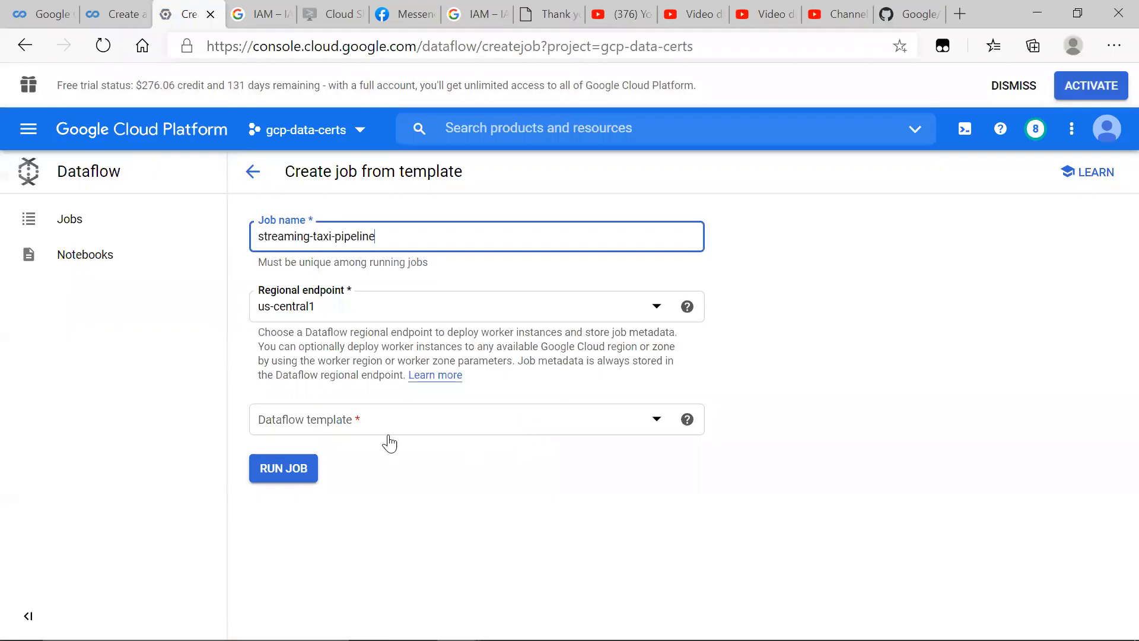
left_click(385, 428)
left_click(344, 422)
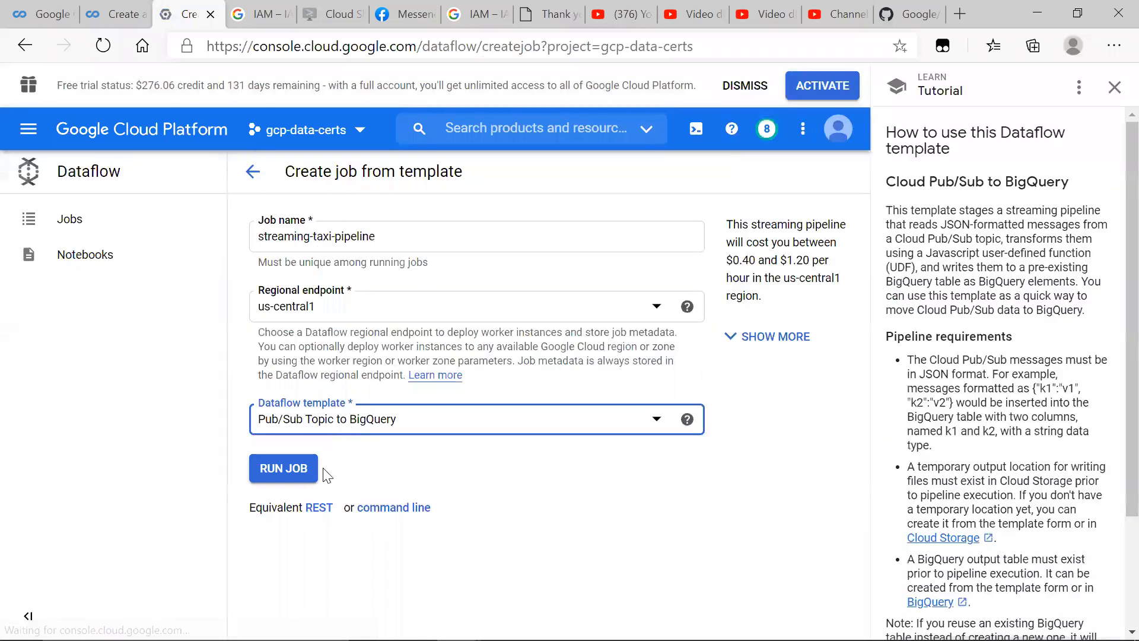
Step: Set the input Pub/Sub topic to projects/pubsub-public-data/topics/taxirides-realtime, copied from the README preview
scroll(394, 543, "down", 4)
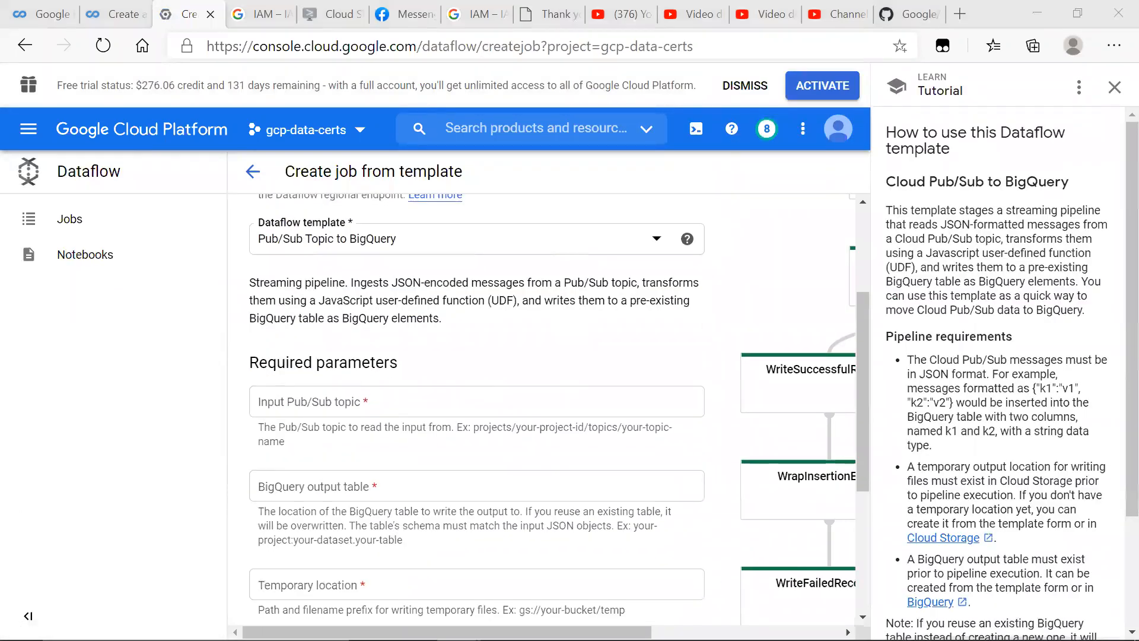
key("alt+Tab")
left_click(1018, 473)
left_click_drag(1014, 466, 782, 468)
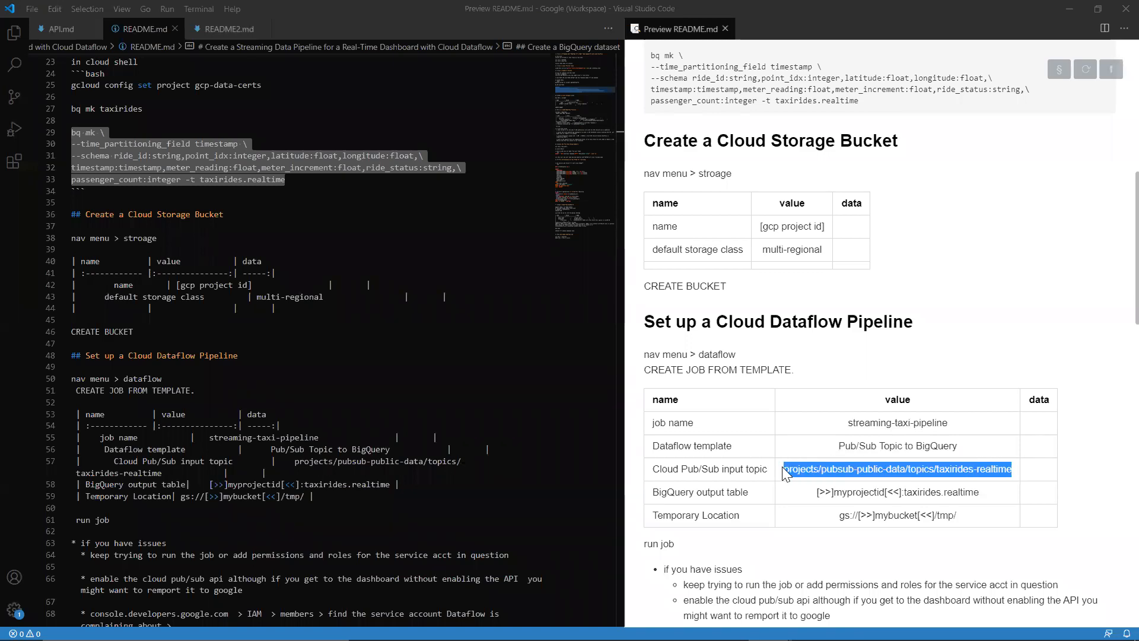
key("ctrl+c")
key("alt+Tab")
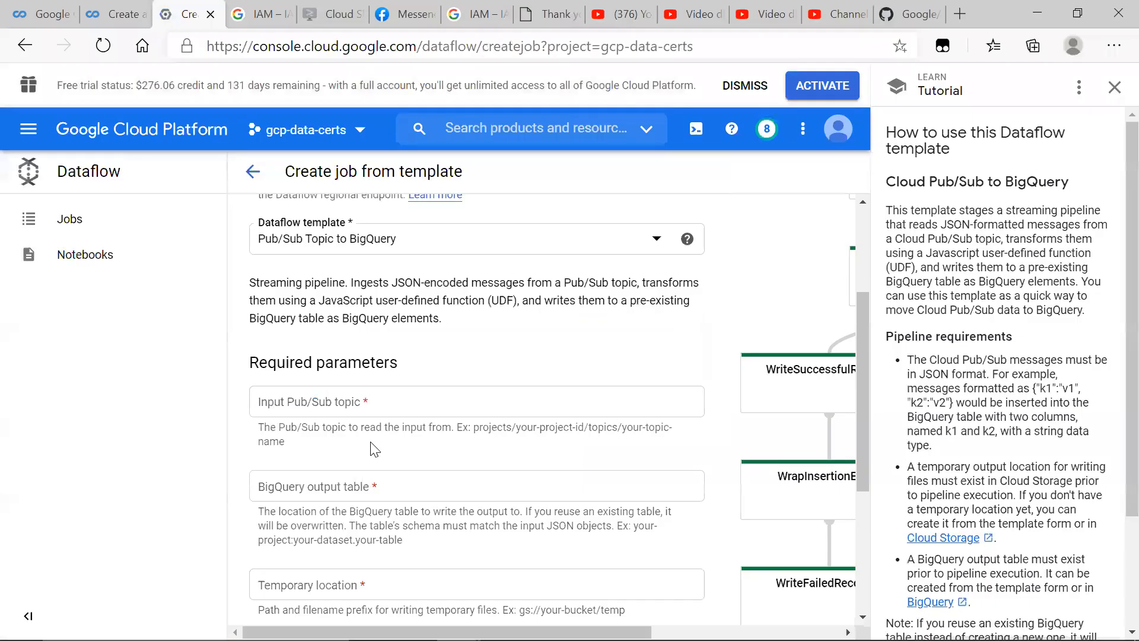
left_click(365, 410)
key("ctrl+v")
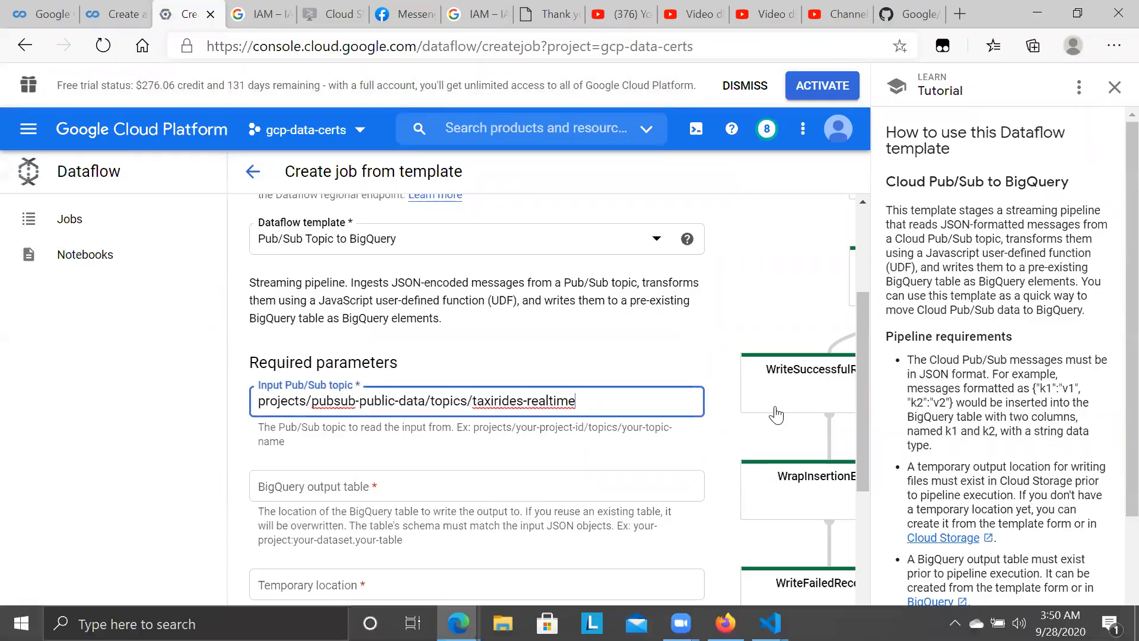
Step: Set the BigQuery output table to gcp-data-certs:taxirides.realtime, copying the dataset and table part from the README preview
key("alt+Tab")
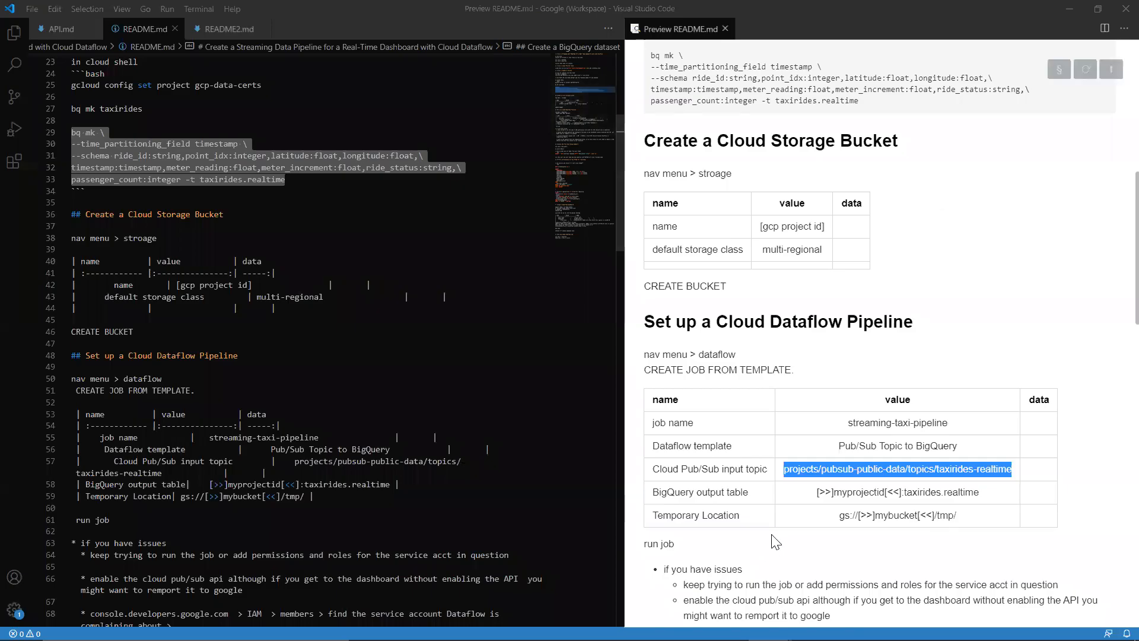
key("alt+Tab")
left_click(305, 486)
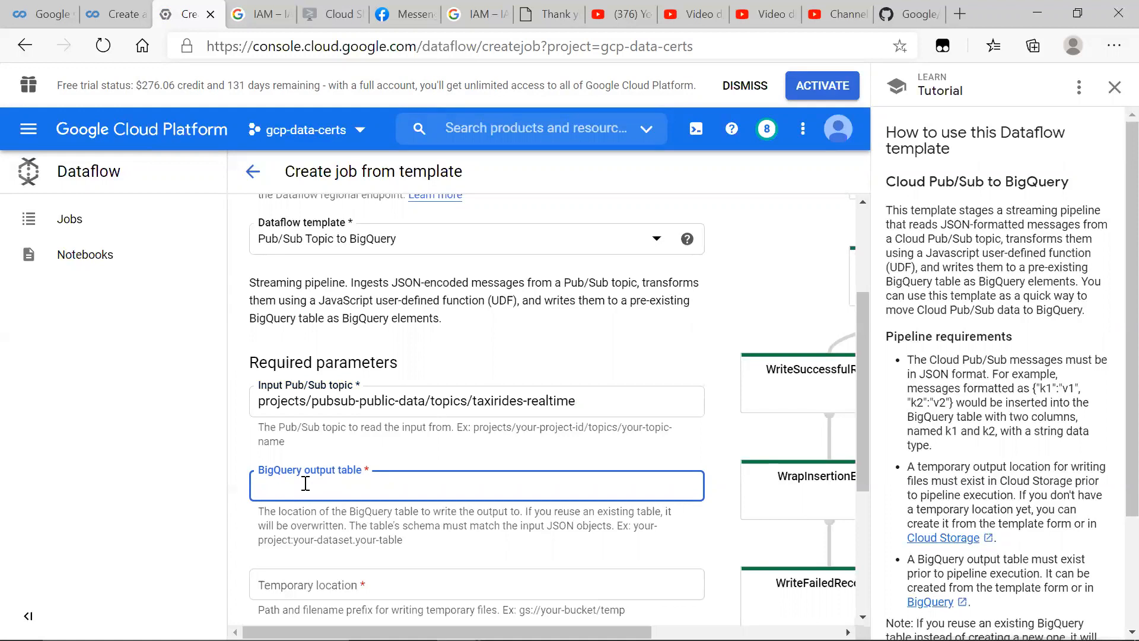
key("alt+Tab")
key("alt+Tab")
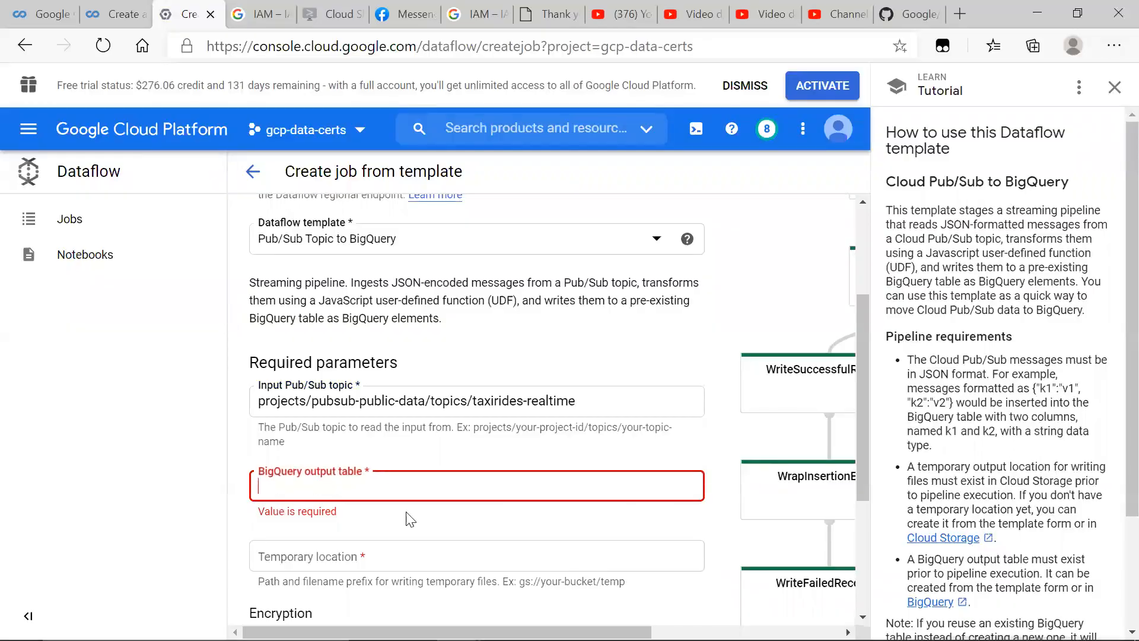
type("gcp-data-certs:")
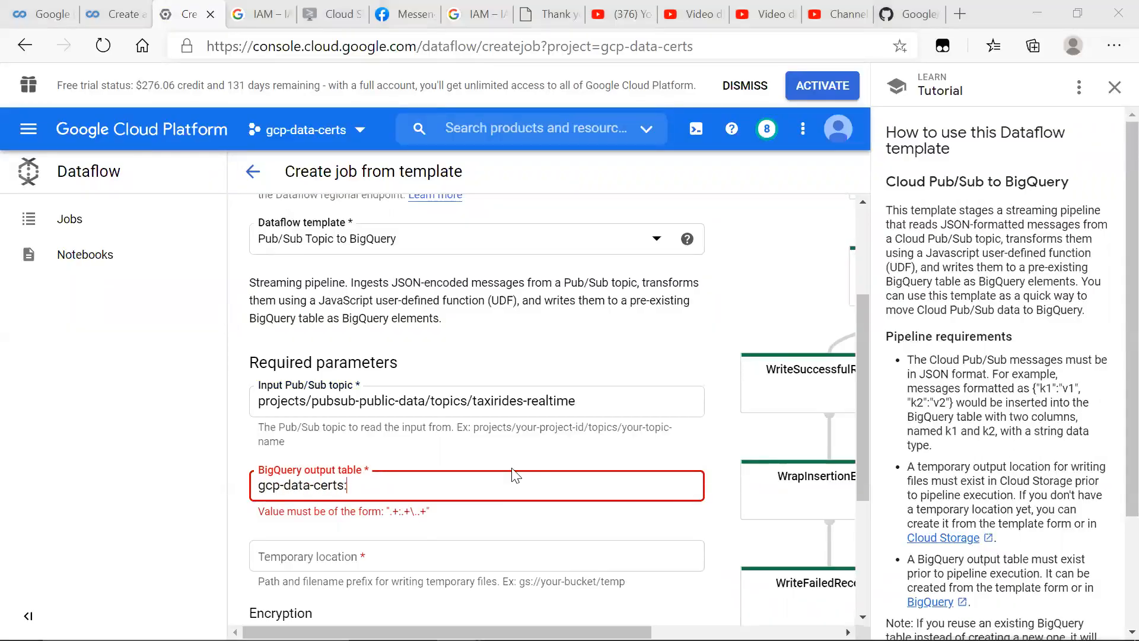
key("alt+Tab")
left_click_drag(980, 492, 902, 490)
key("ctrl+c")
key("alt+Tab")
type(":")
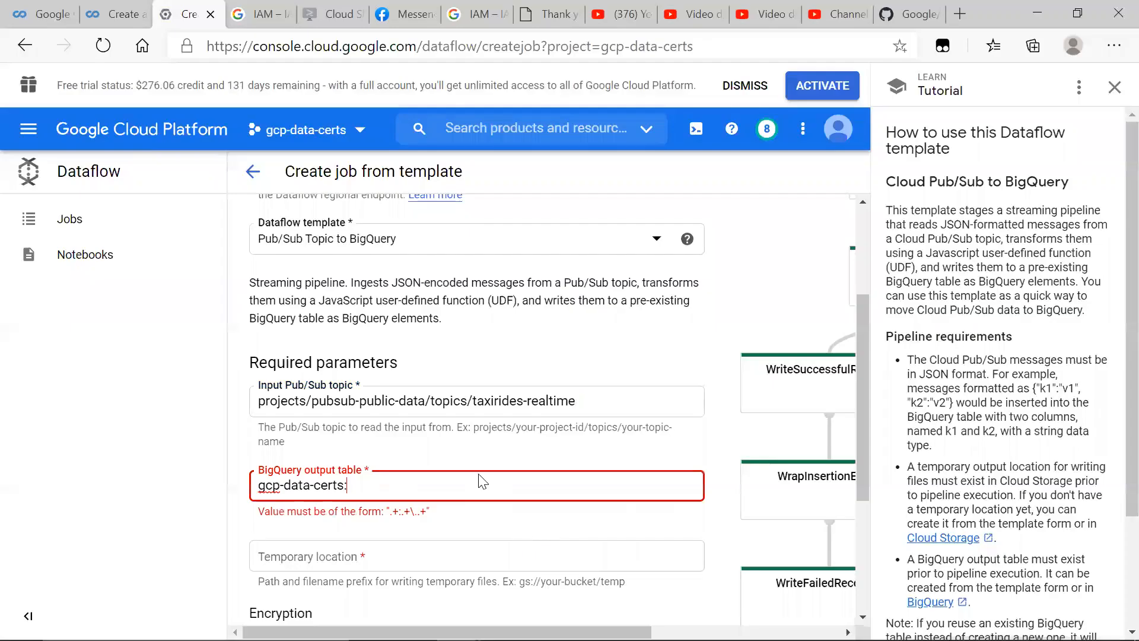
key("ctrl+v")
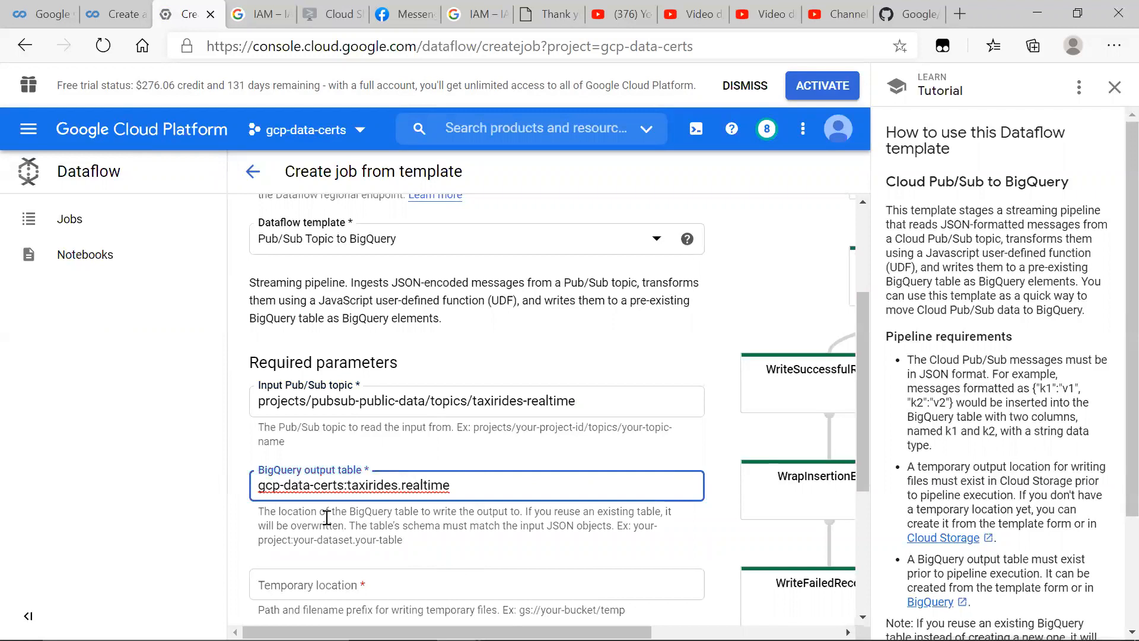
Step: Fill the temporary location with the path gs://[>>]mybucket[<<]/tmp/ copied from the README preview
scroll(335, 490, "down", 2)
left_click(355, 430)
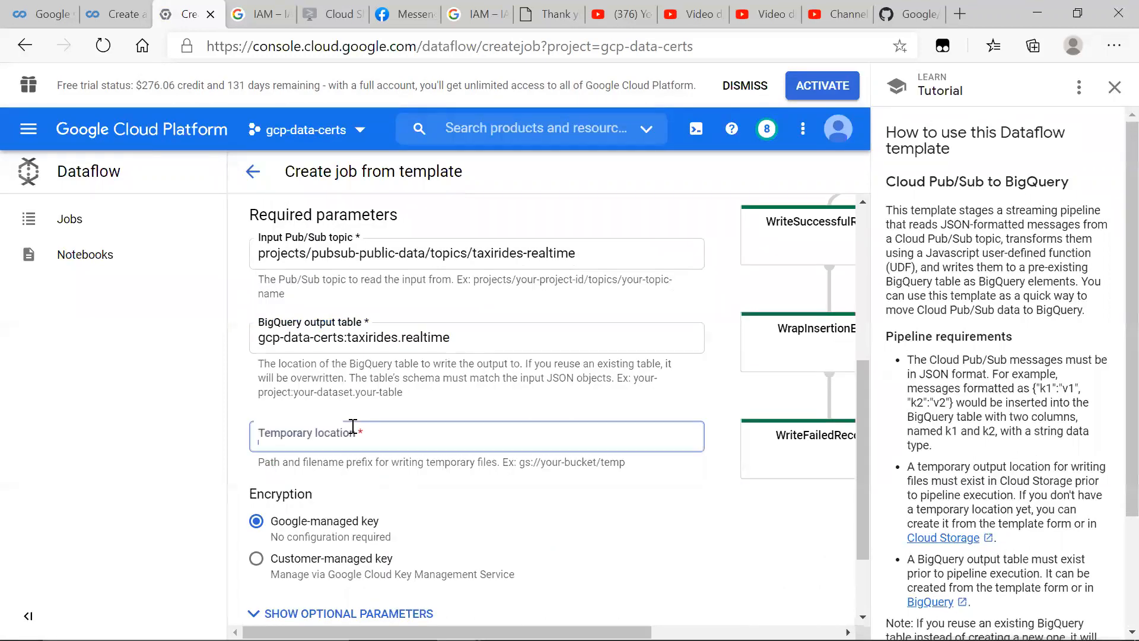
key("alt+Tab")
key("alt+Tab")
key("alt+Tab")
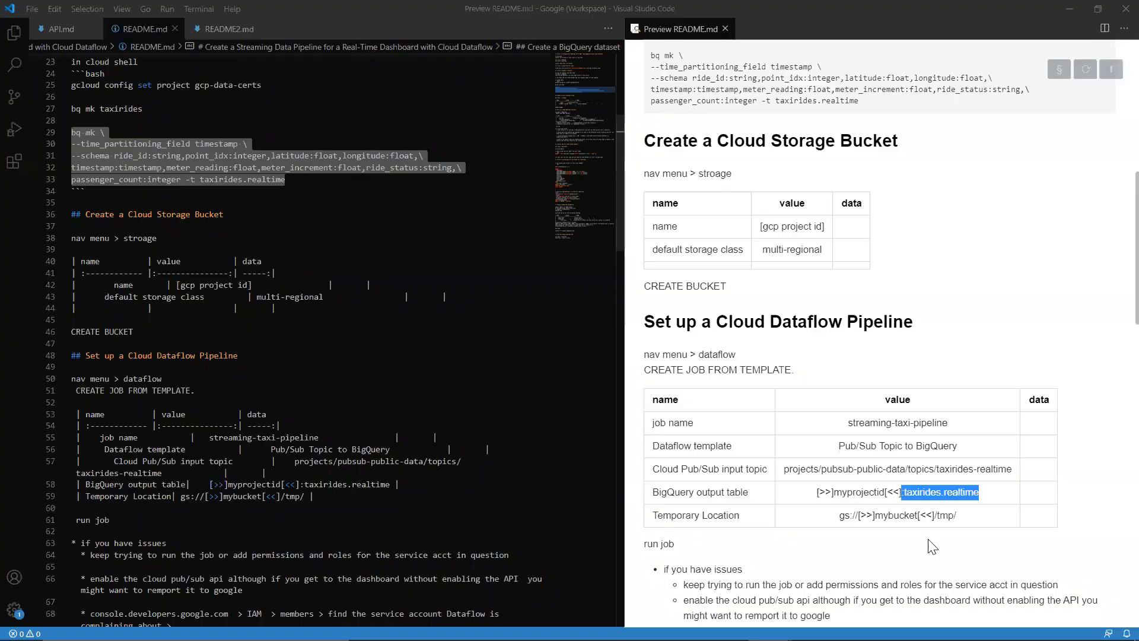
left_click_drag(958, 515, 835, 516)
key("ctrl+c")
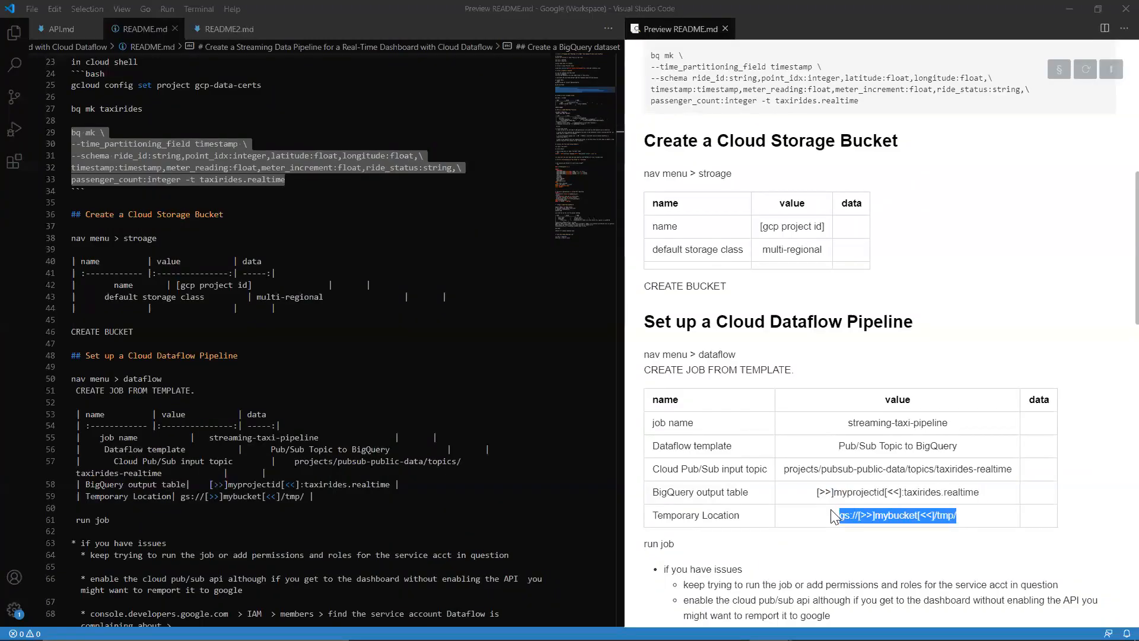
key("alt+Tab")
key("ctrl+v")
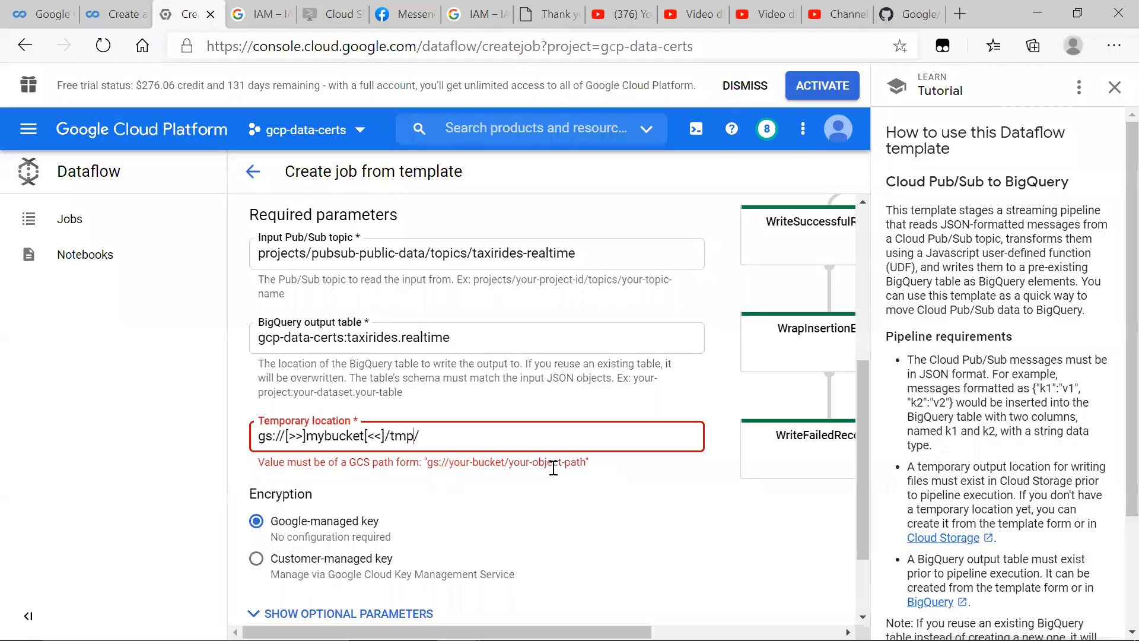
Step: Replace the bracketed bucket placeholder in the temporary location with gcp-data-certs so the path reads gs://gcp-data-certs/tmp/
key("ctrl+shift+Left")
key("ctrl+shift+Left")
key("ctrl+shift+Left")
key("ctrl+shift+Right")
key("ctrl+shift+Right")
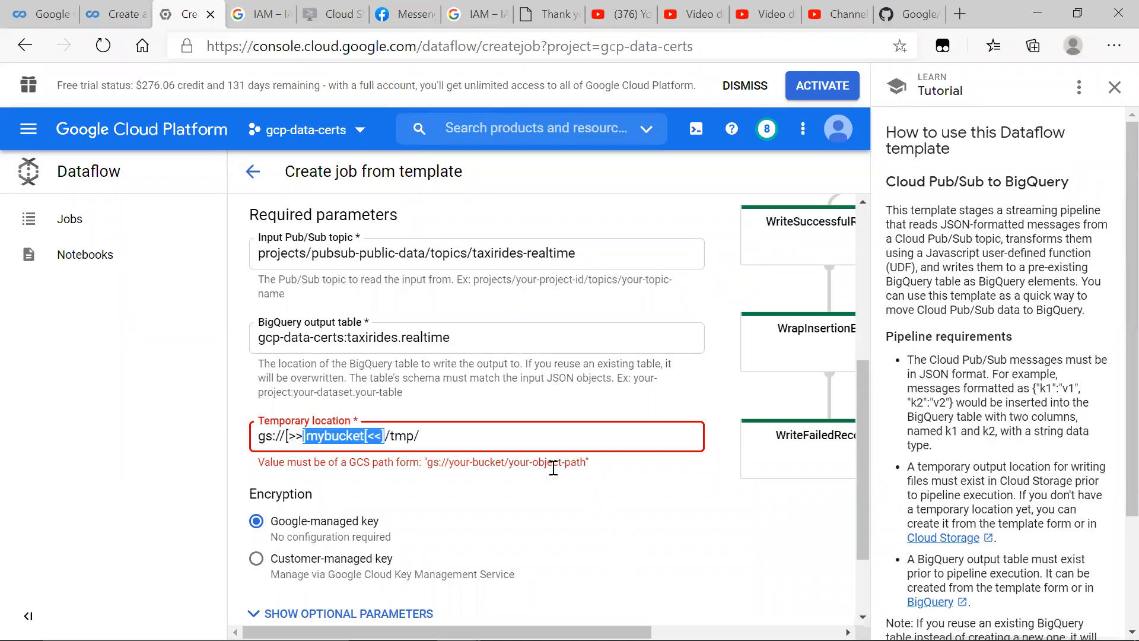
key("shift+Left")
key("shift+Left")
key("BackSpace")
key("BackSpace")
type("gcp-data-certs")
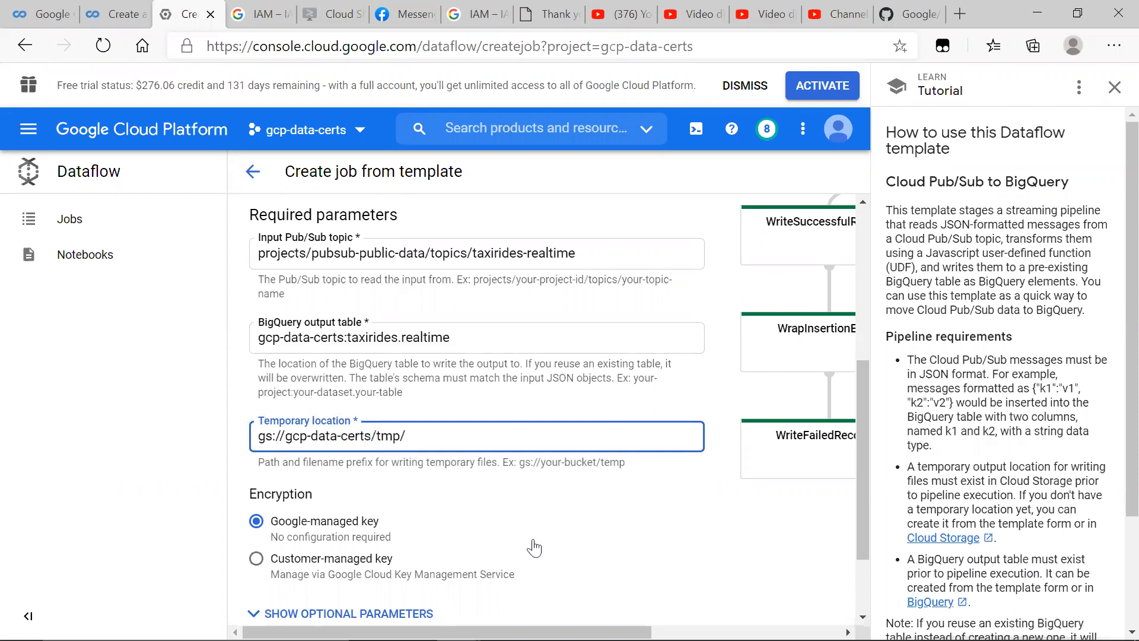
Step: Run the Pub/Sub-to-BigQuery Dataflow job with the entered parameters and return to the list of Dataflow jobs
scroll(534, 548, "down", 2)
left_click(288, 544)
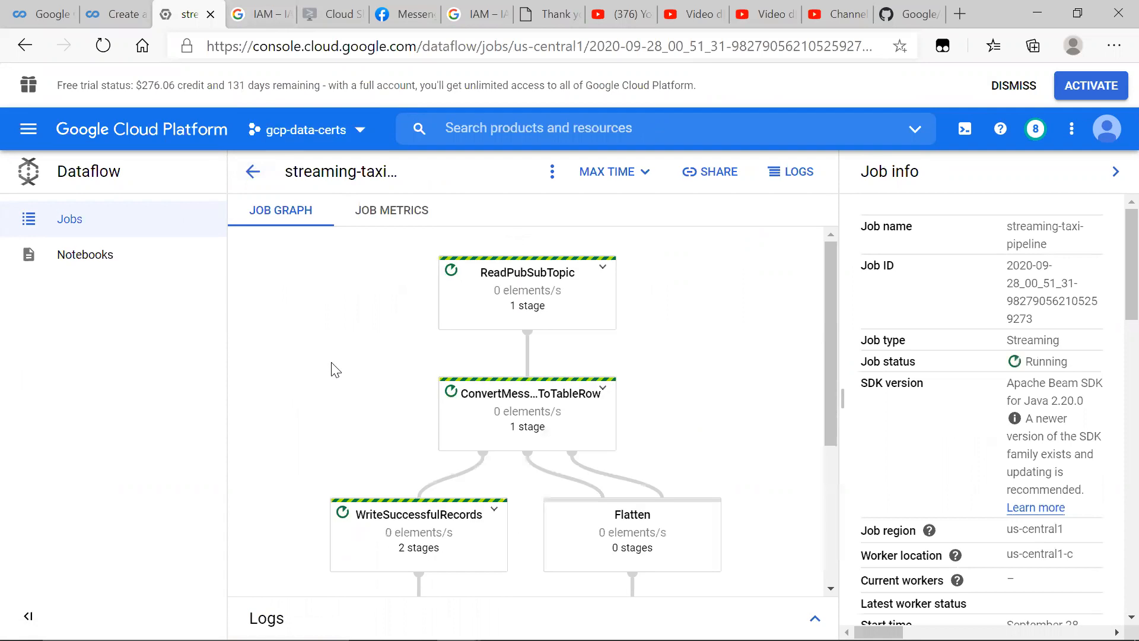
left_click(253, 172)
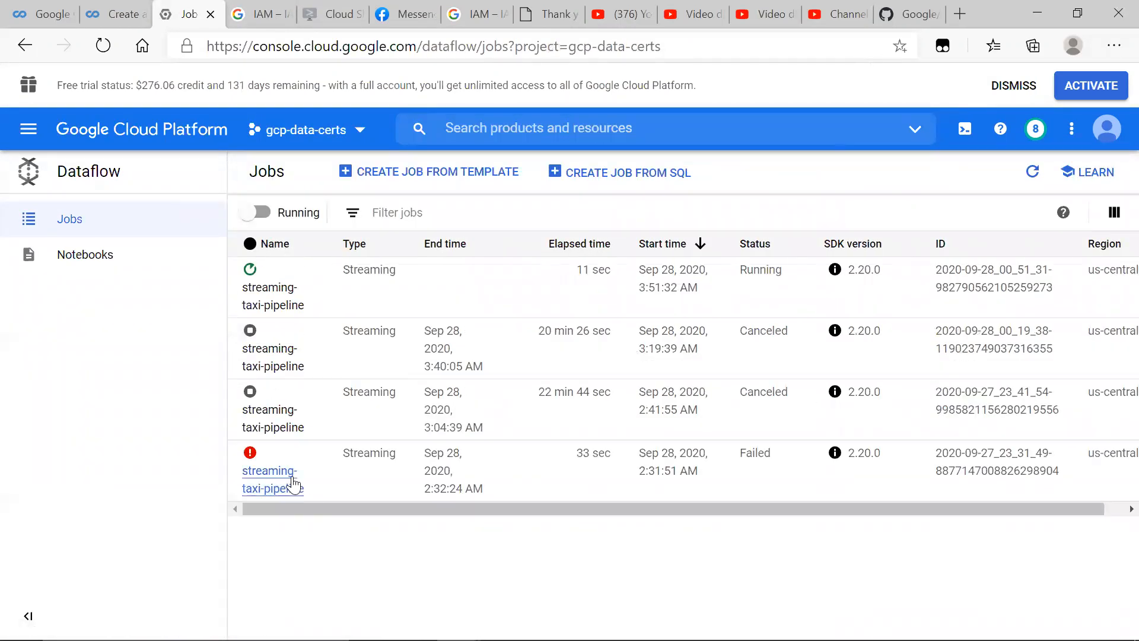
Step: Open the logs of the failed streaming-taxi-pipeline job and expand its error entry to read the full message
left_click(255, 488)
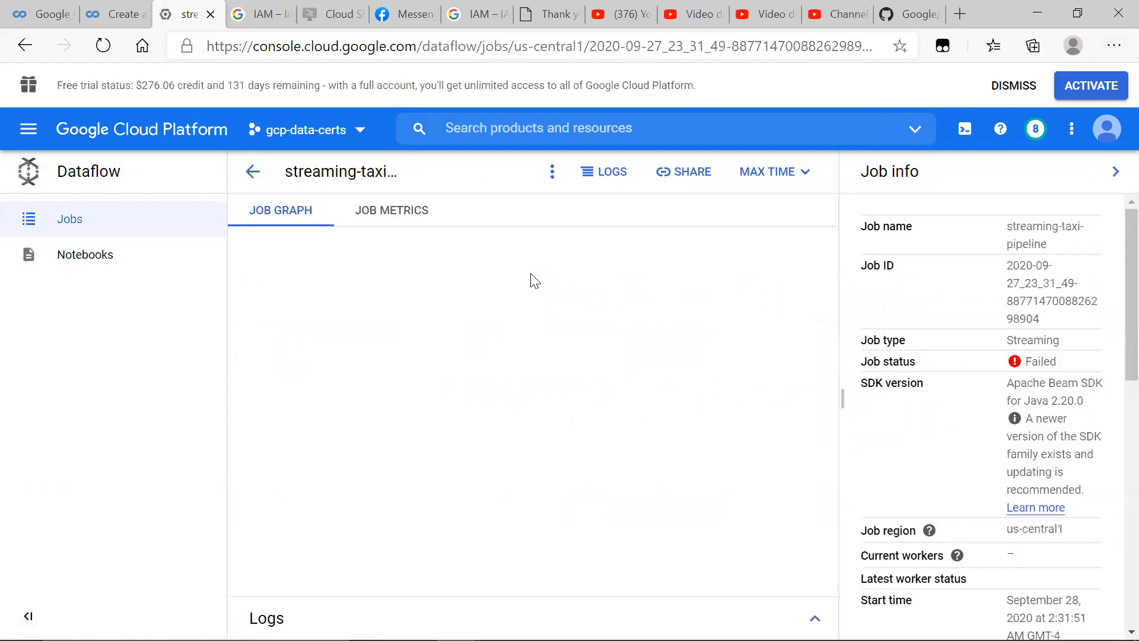
left_click(532, 173)
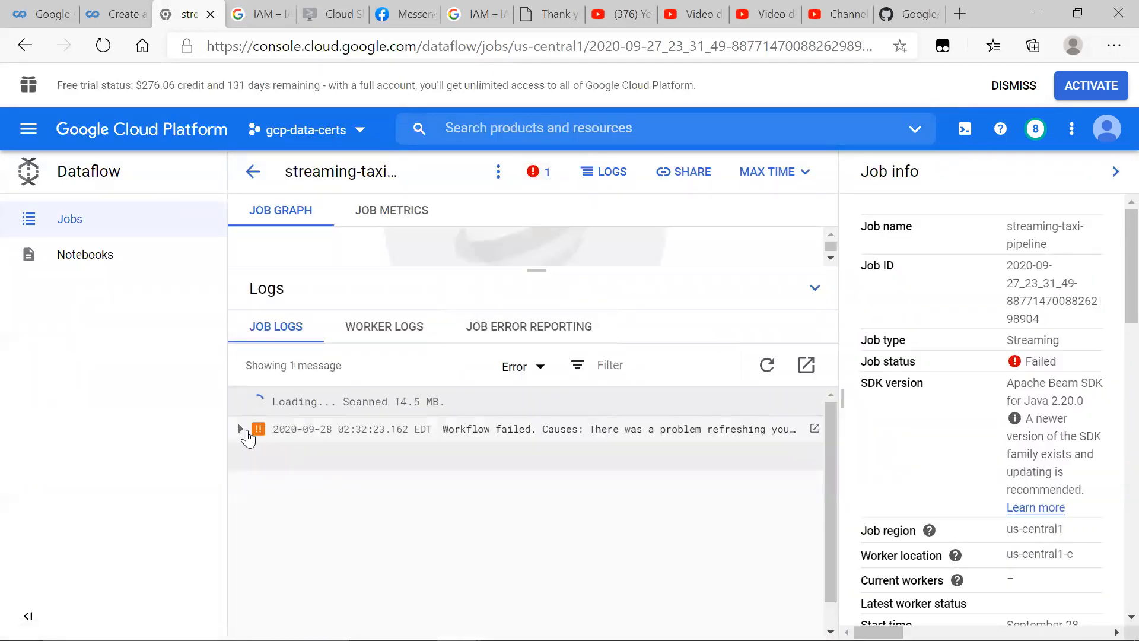
left_click(240, 429)
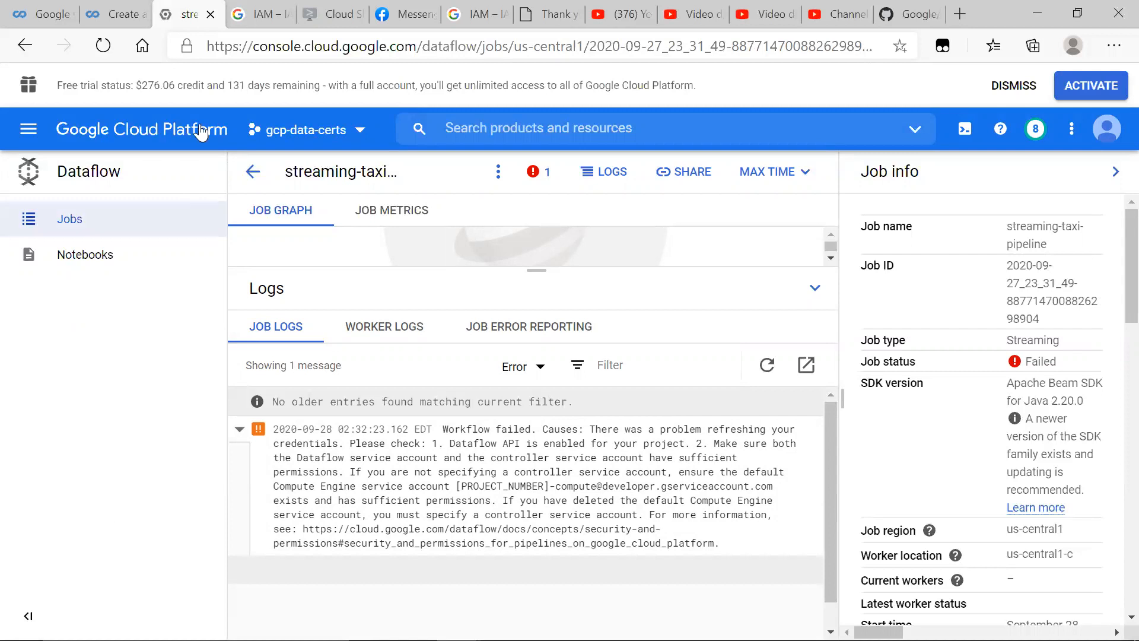
Step: Switch to the IAM browser tab, dismiss the project selection, and reopen the IAM permissions page for gcp-data-certs
left_click(262, 13)
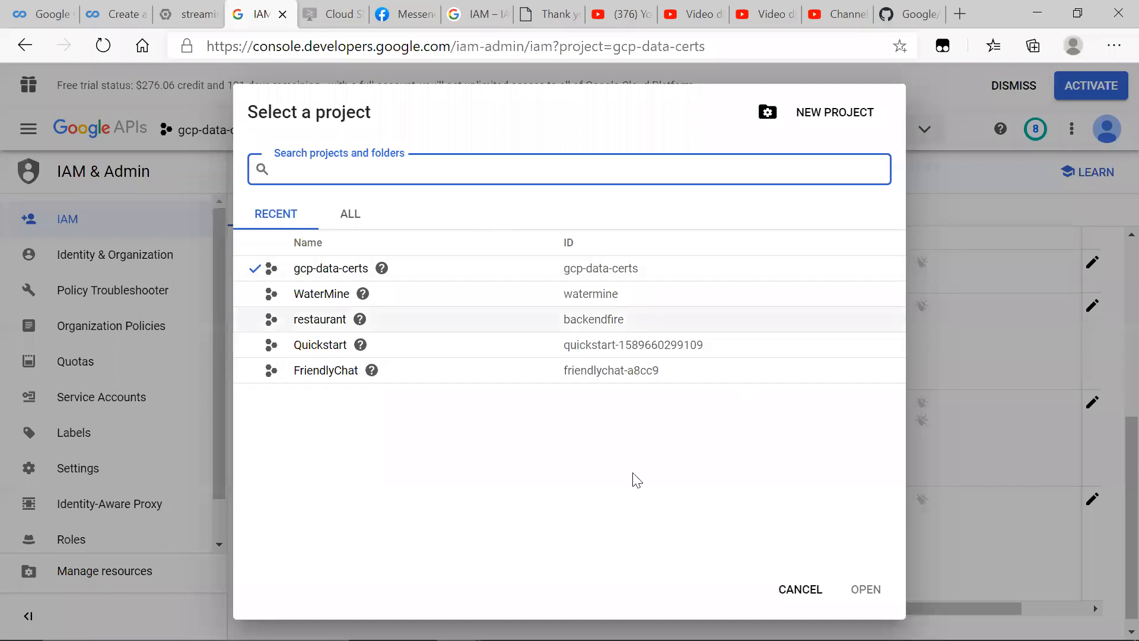
left_click(807, 589)
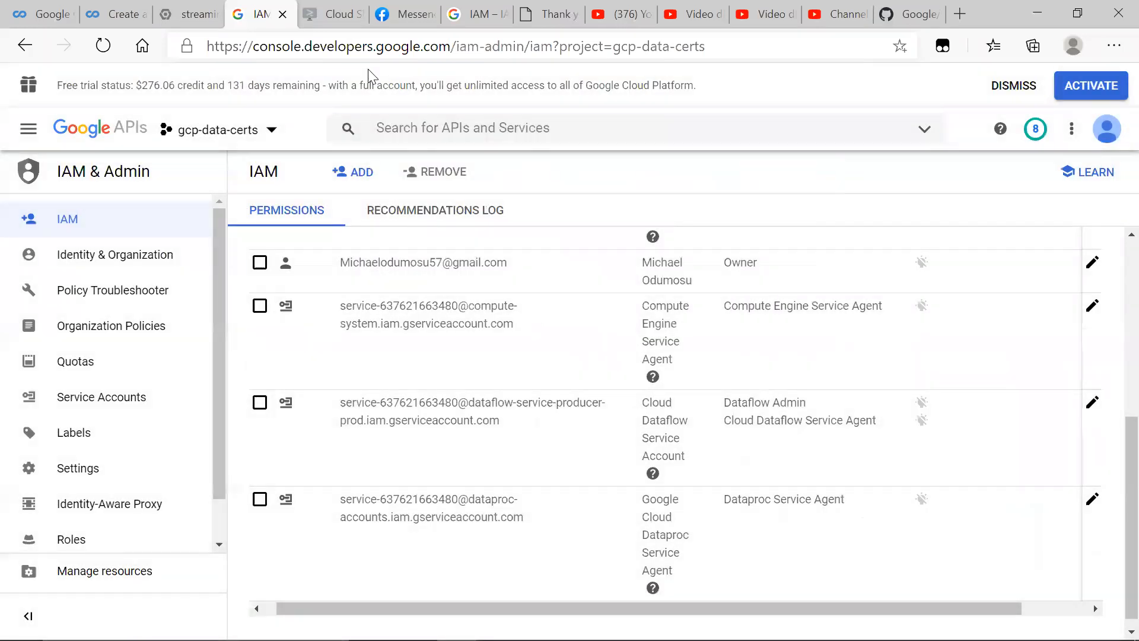
left_click(29, 128)
left_click(143, 133)
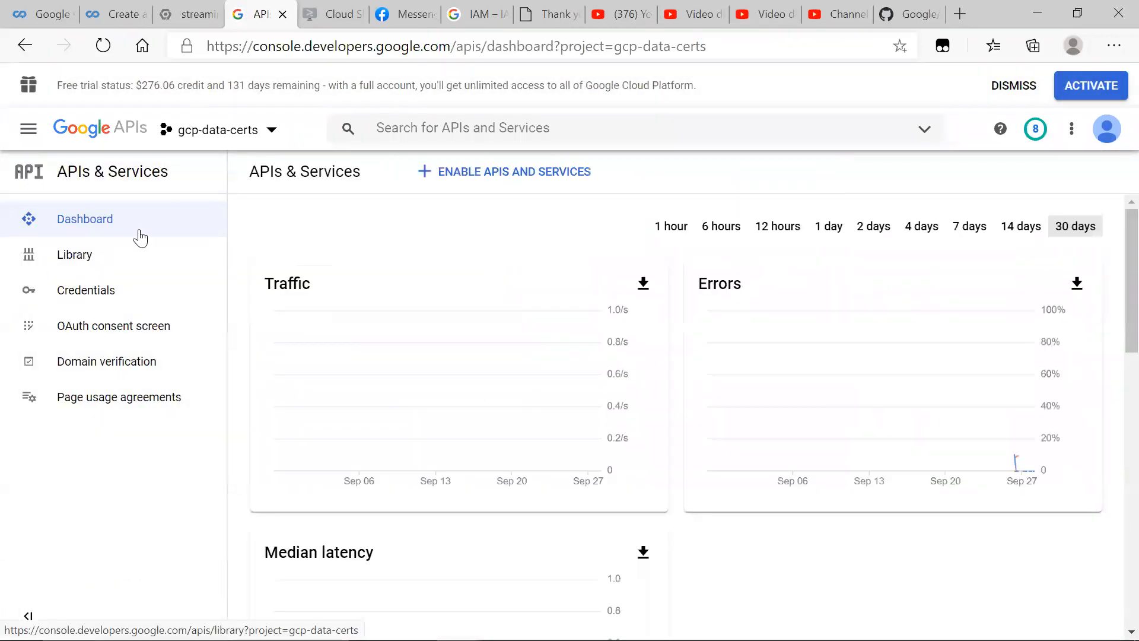
left_click(28, 128)
mouse_move(155, 310)
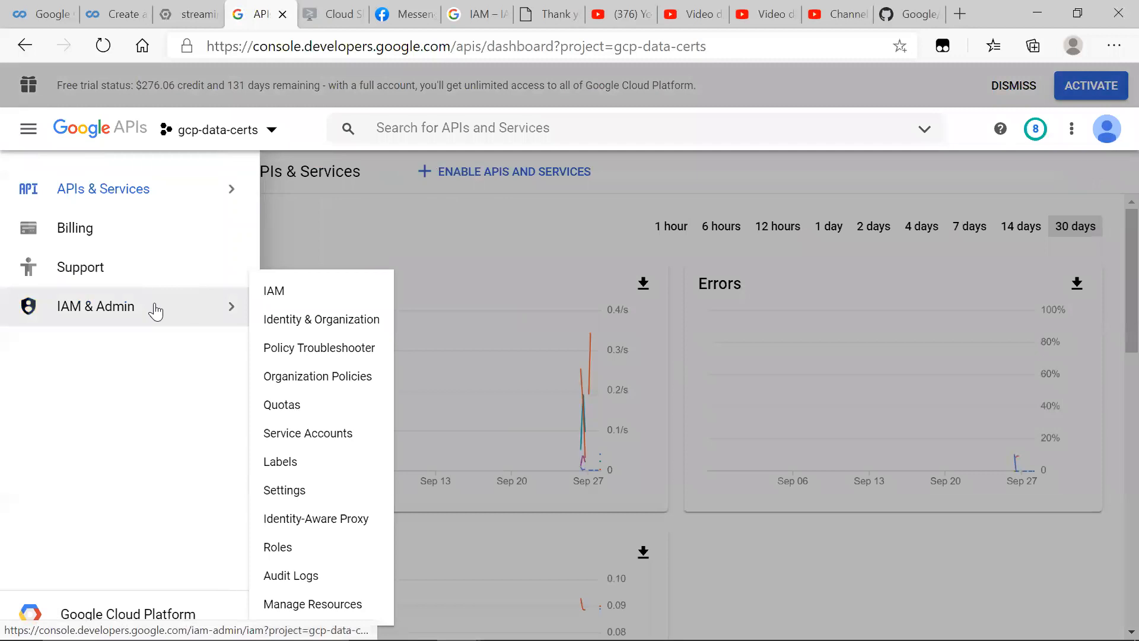
left_click(276, 299)
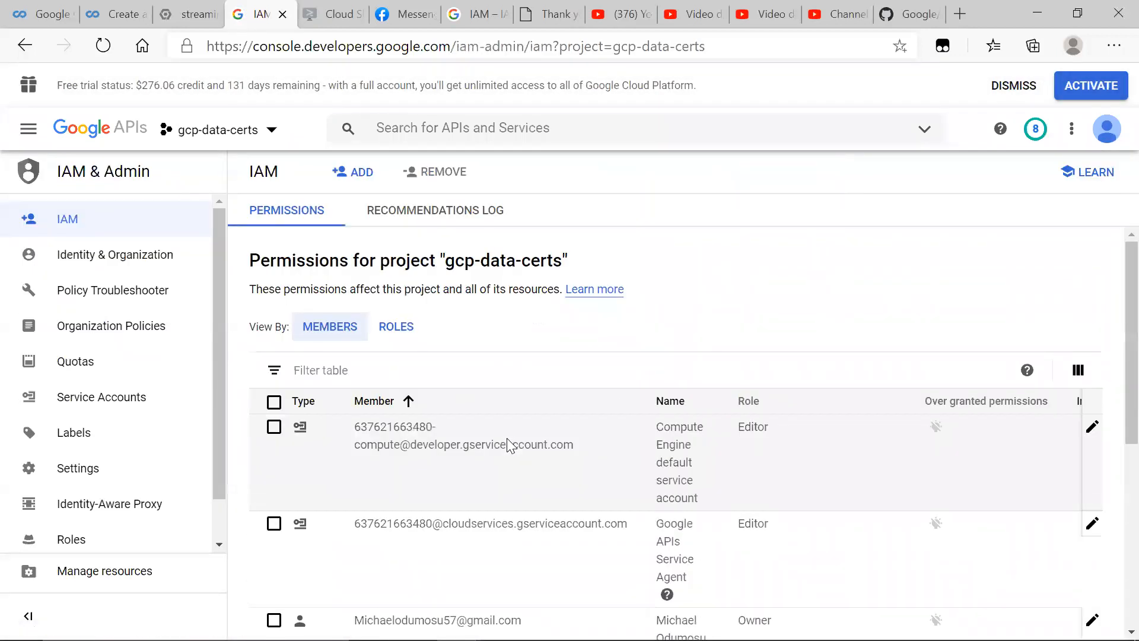
Step: Examine the members and their assigned roles in the IAM permissions table of the gcp-data-certs project
scroll(507, 438, "down", 6)
scroll(508, 445, "up", 4)
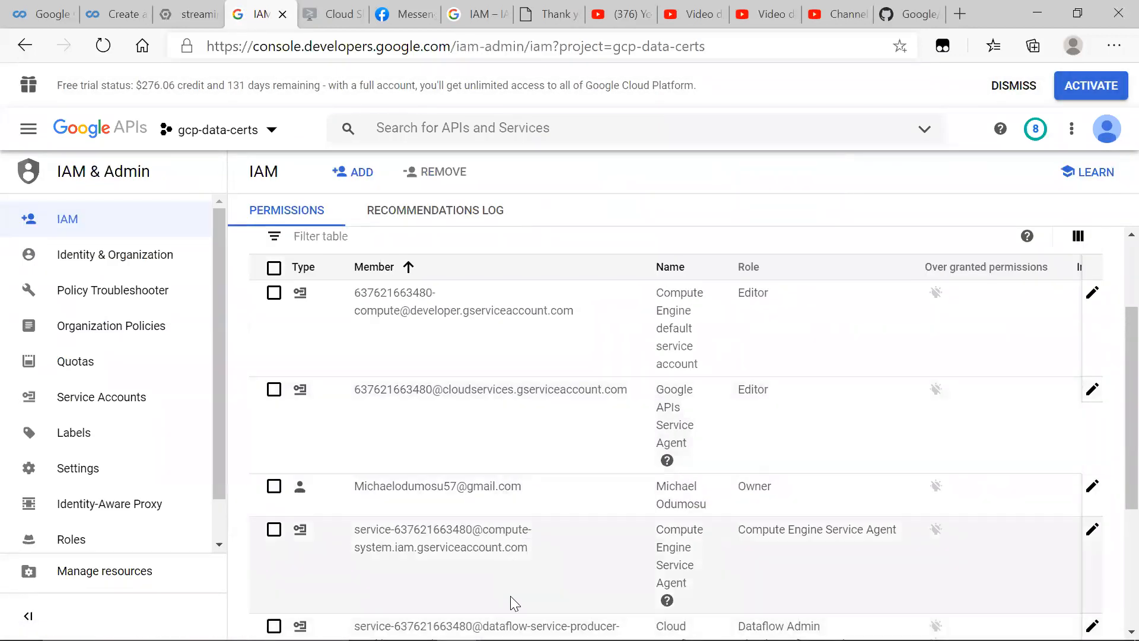
scroll(510, 595, "up", 3)
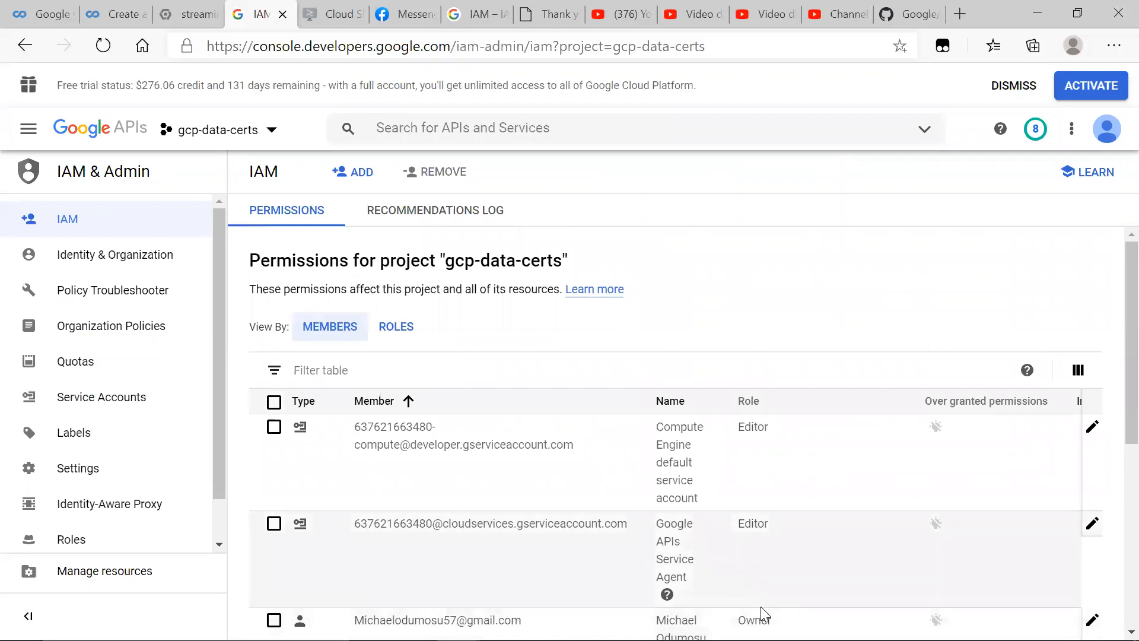
scroll(472, 543, "down", 3)
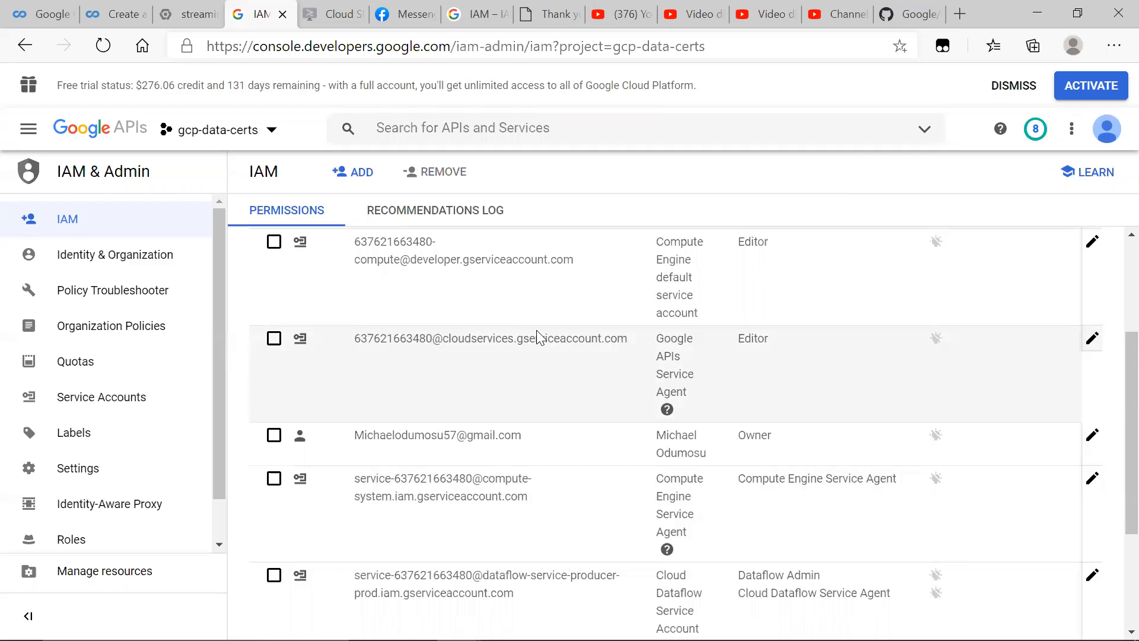
scroll(526, 330, "up", 1)
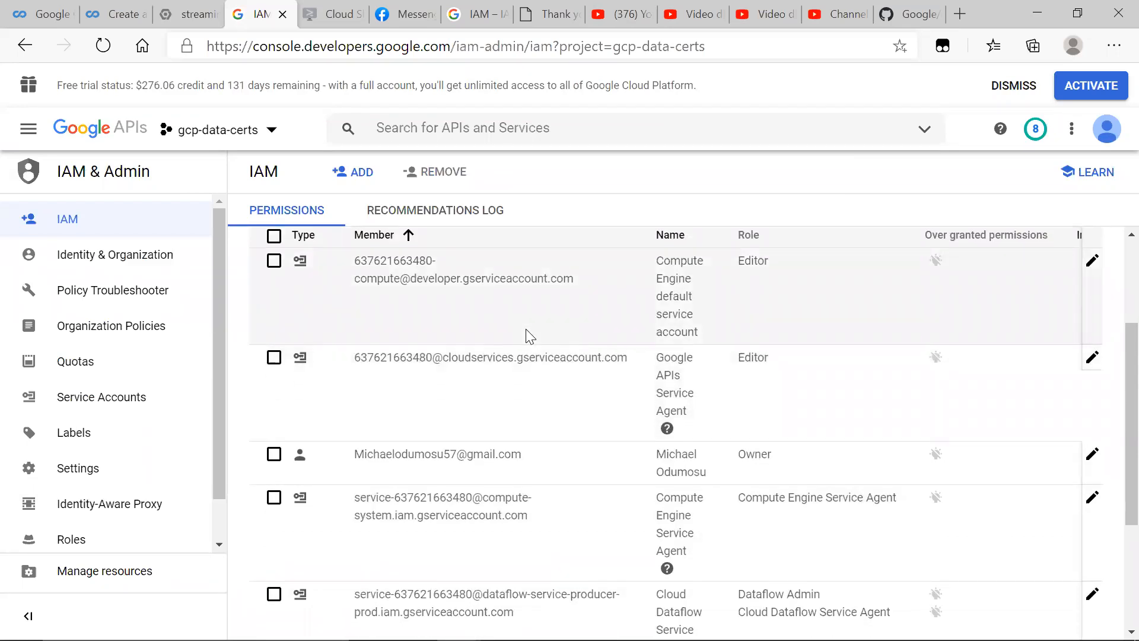
scroll(530, 336, "down", 3)
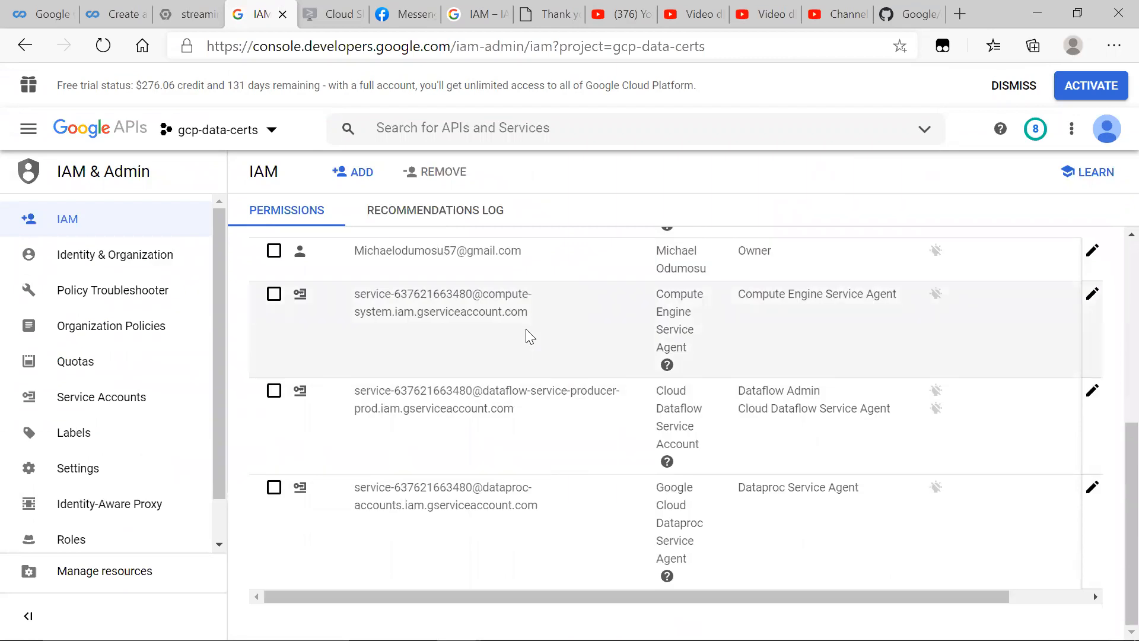
scroll(530, 336, "up", 4)
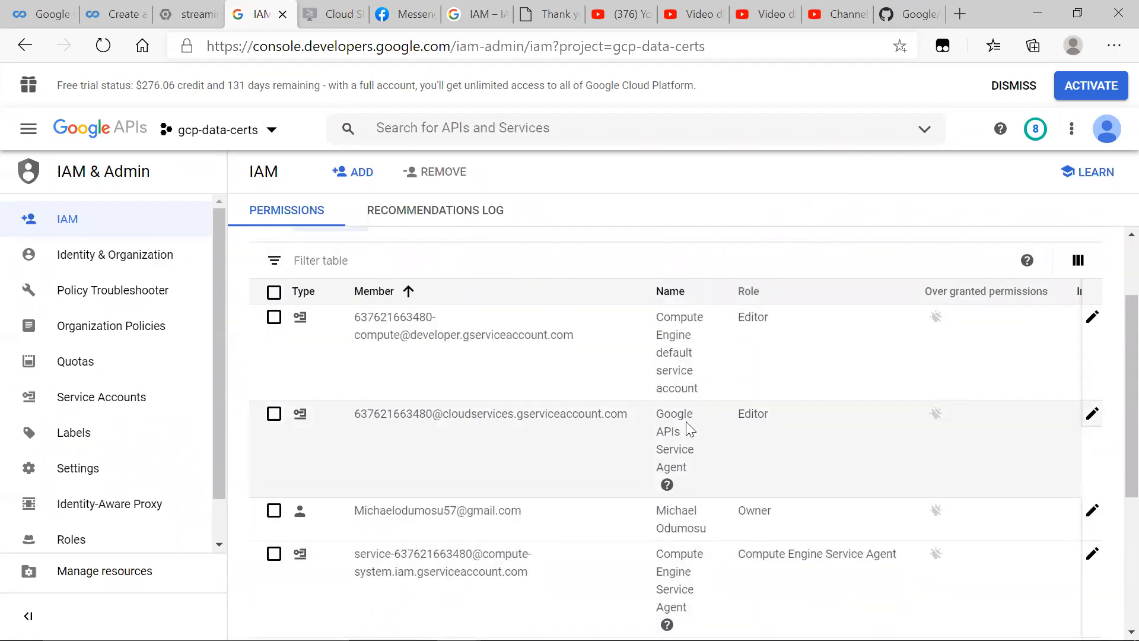
scroll(708, 493, "up", 1)
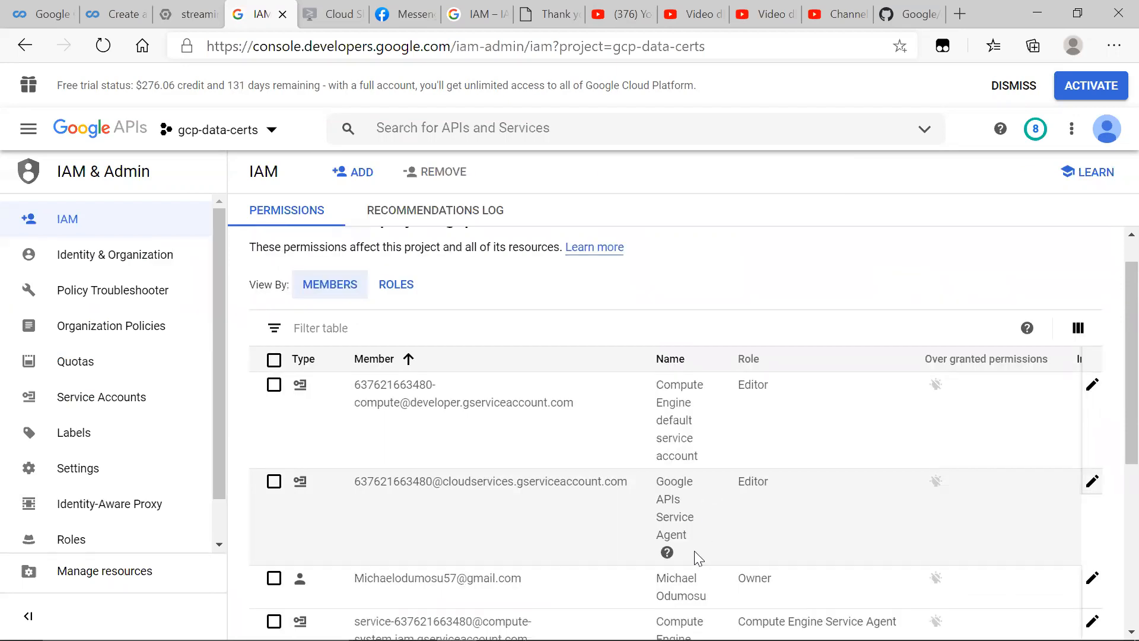
Step: Read the help note describing the Google APIs Service Agent account, and close it
left_click(667, 552)
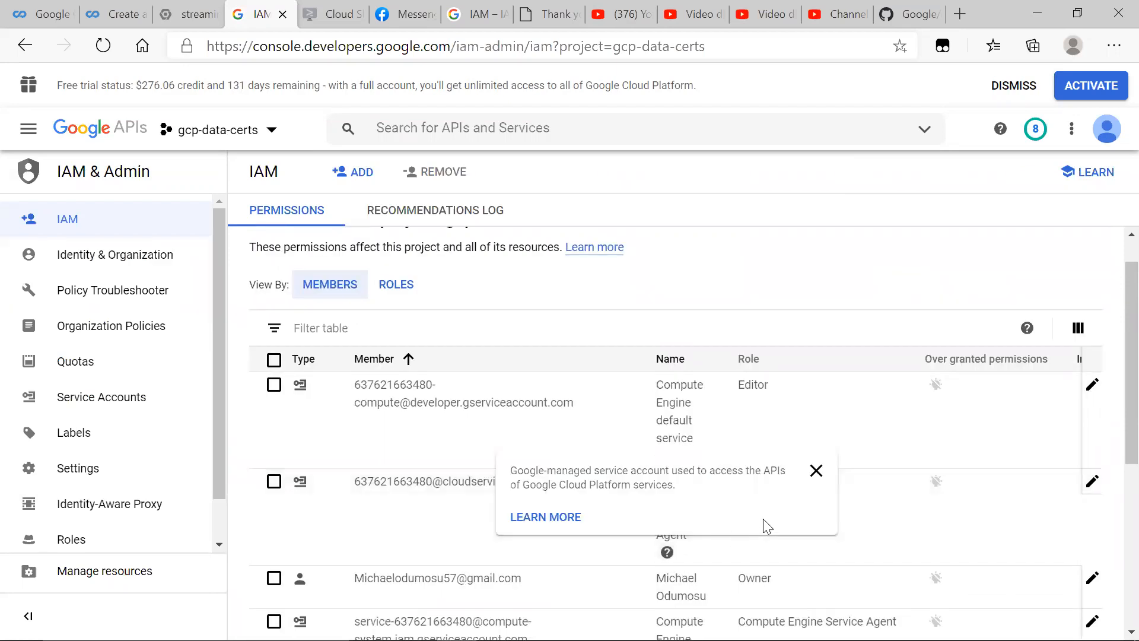
left_click(825, 475)
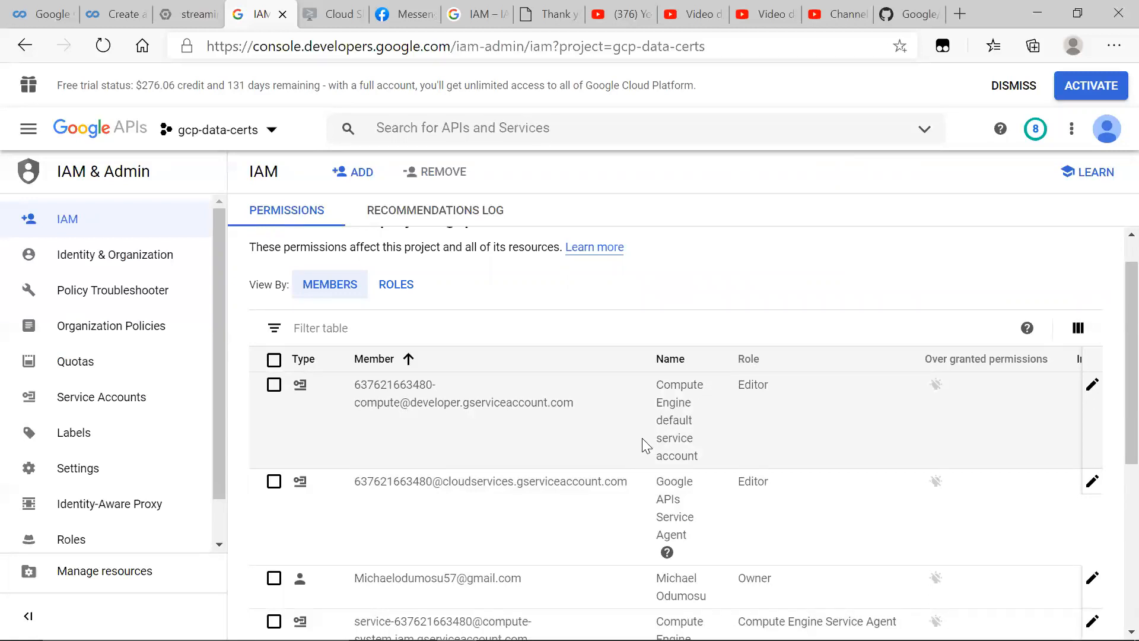
left_click(667, 552)
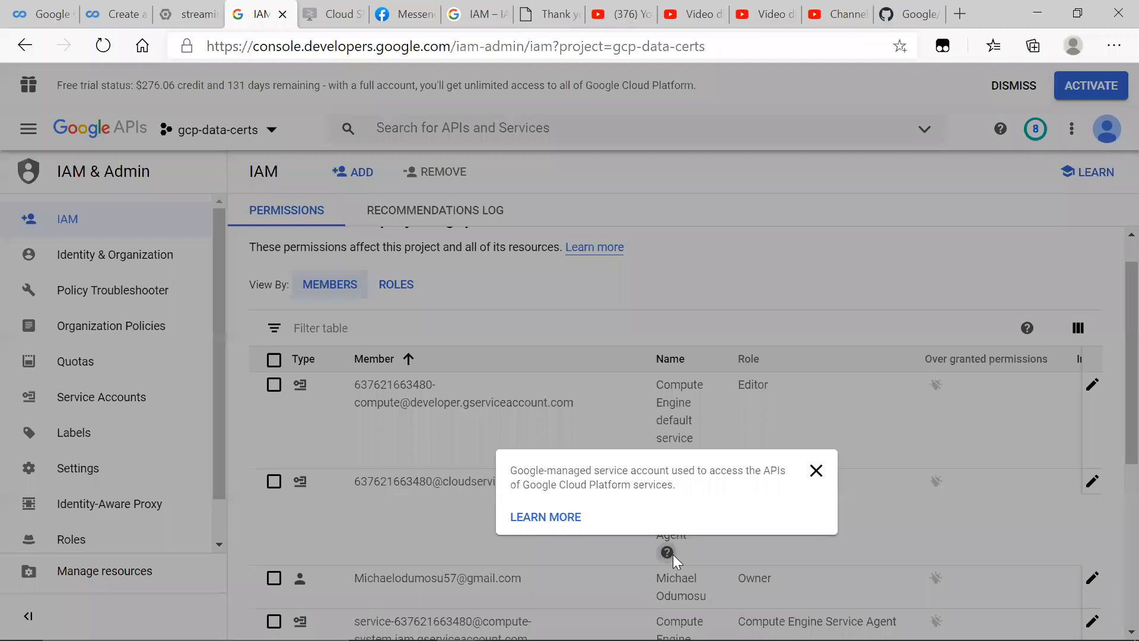
left_click(816, 473)
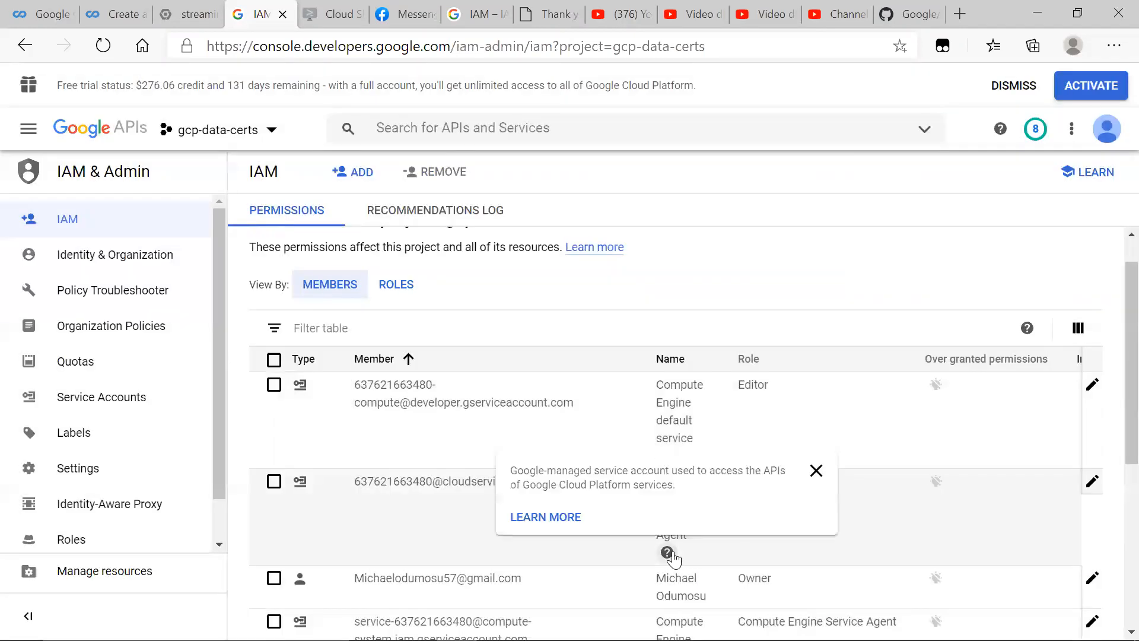
Step: Compare the roles granted to the Compute Engine, Google APIs, Dataflow and Dataproc service accounts
scroll(671, 545, "down", 1)
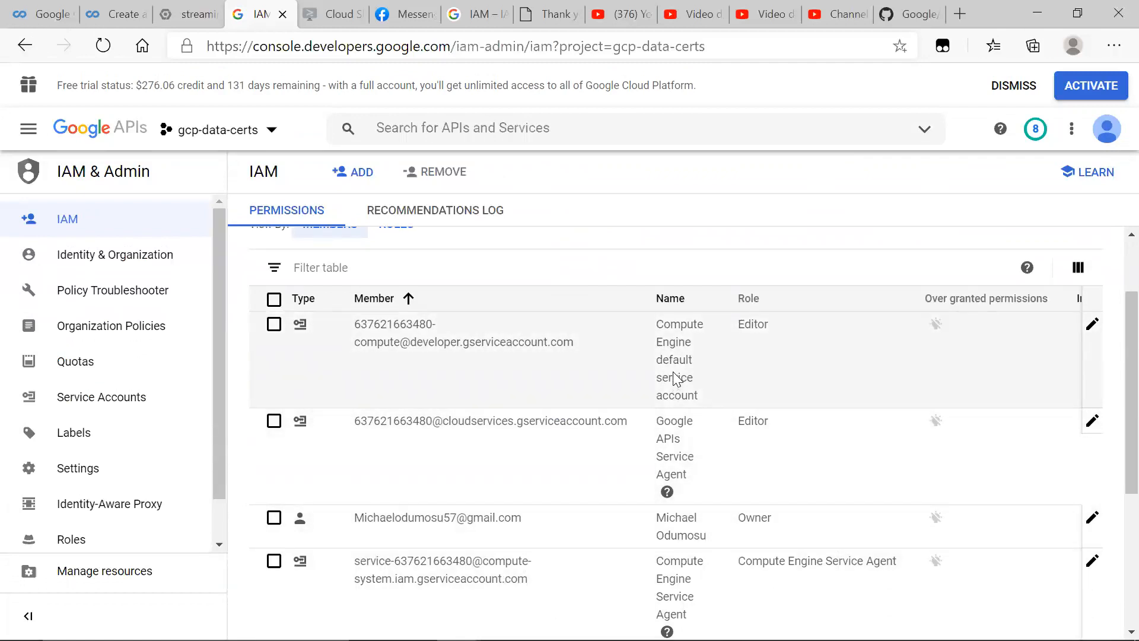
scroll(675, 377, "down", 3)
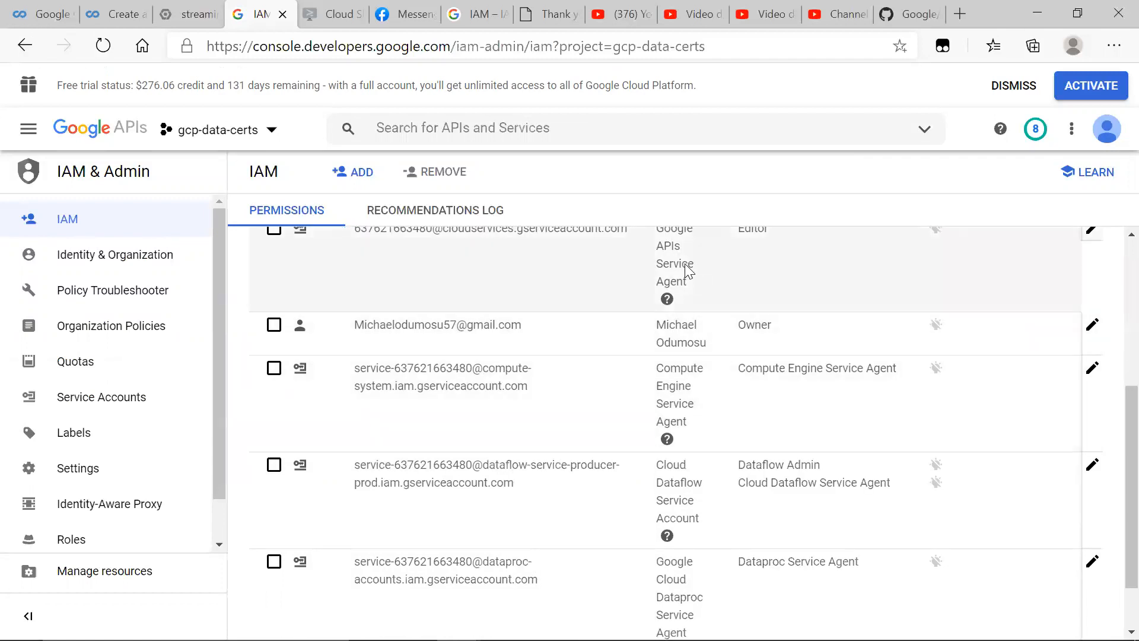
scroll(687, 272, "up", 2)
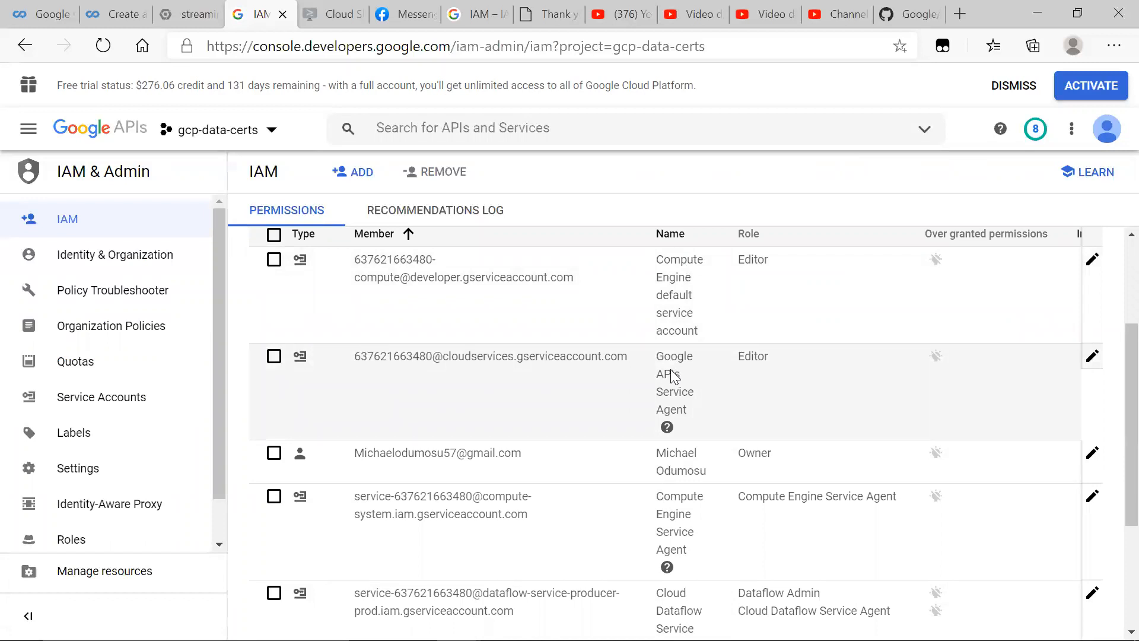
scroll(688, 276, "down", 3)
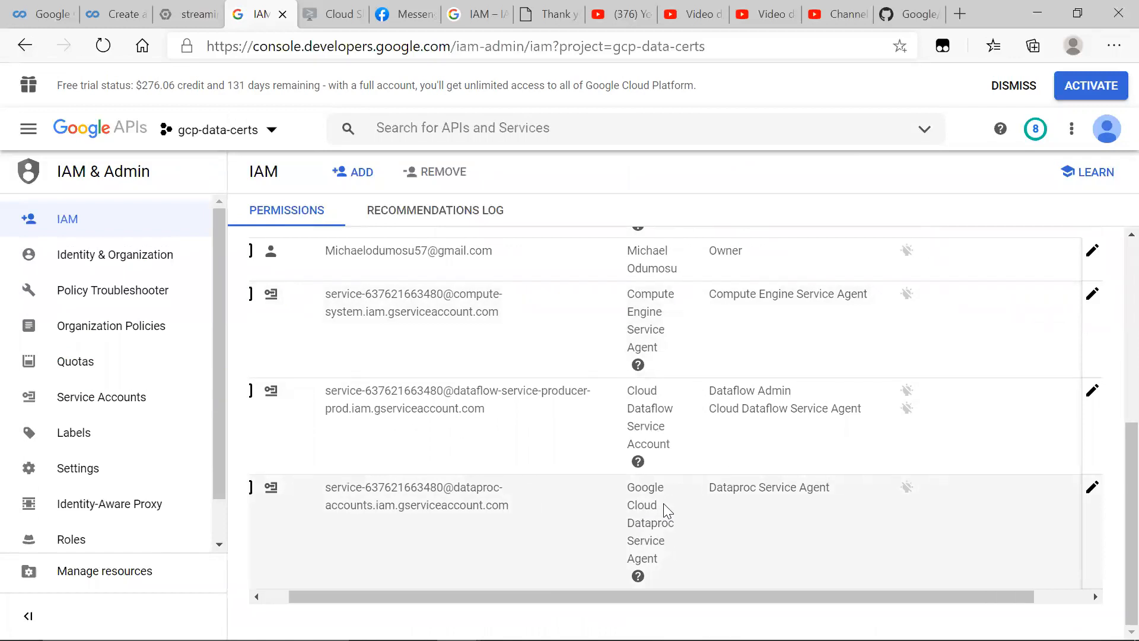
scroll(665, 506, "up", 2)
scroll(664, 503, "up", 2)
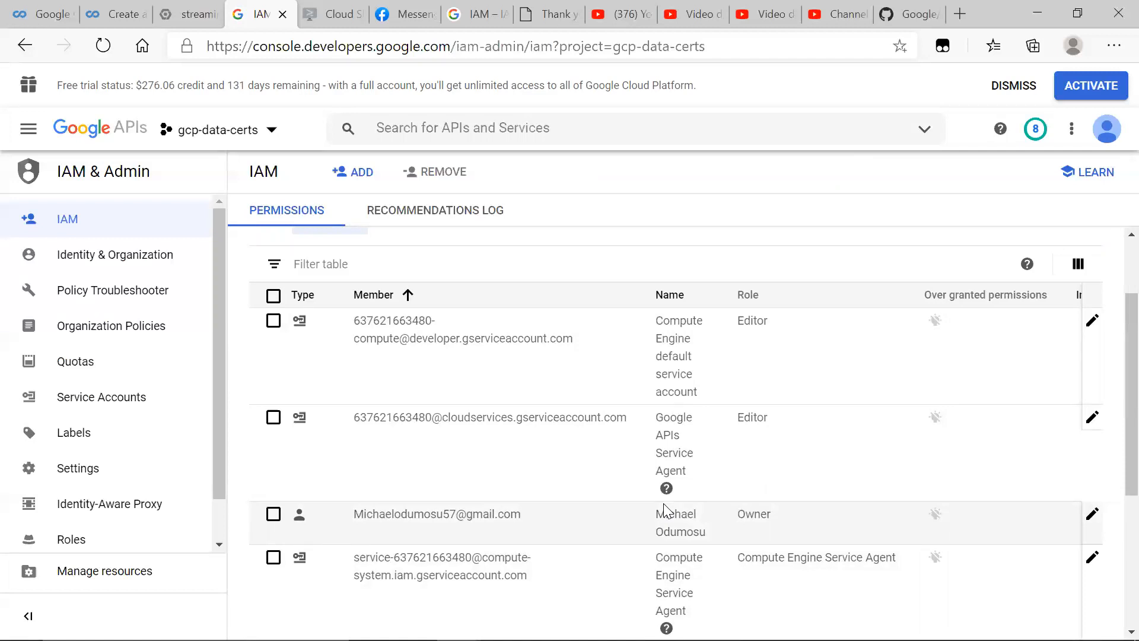
scroll(664, 504, "down", 4)
scroll(664, 505, "up", 4)
scroll(663, 505, "down", 1)
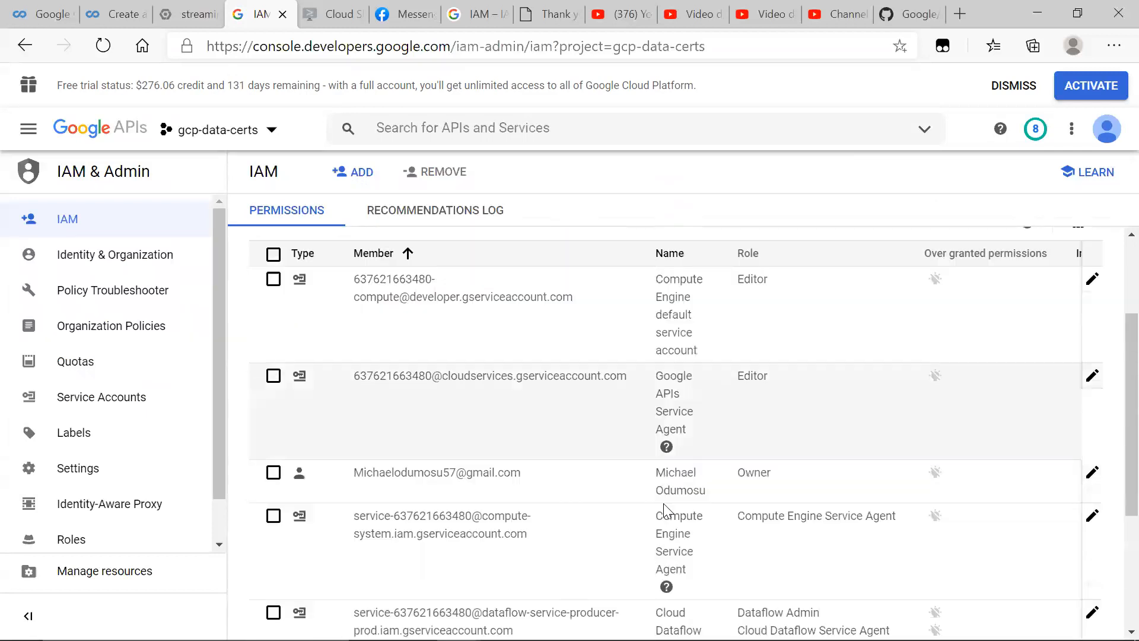
scroll(742, 463, "up", 2)
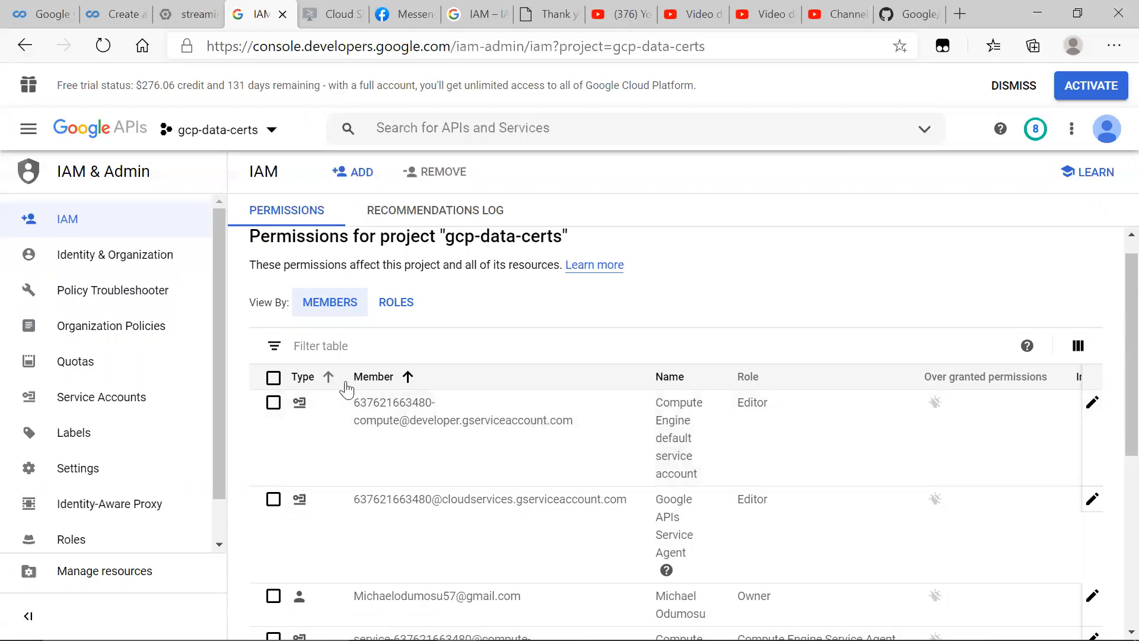
scroll(429, 448, "down", 2)
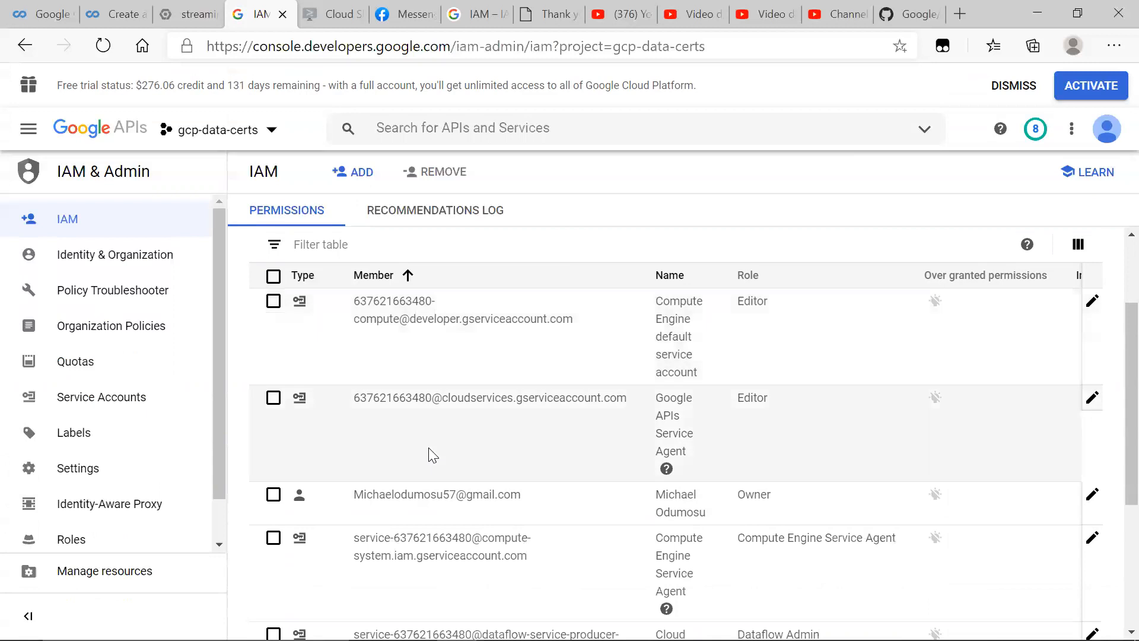
Step: Open the permissions of the Cloud Dataflow Service Account for editing to inspect its assigned roles
scroll(410, 452, "down", 4)
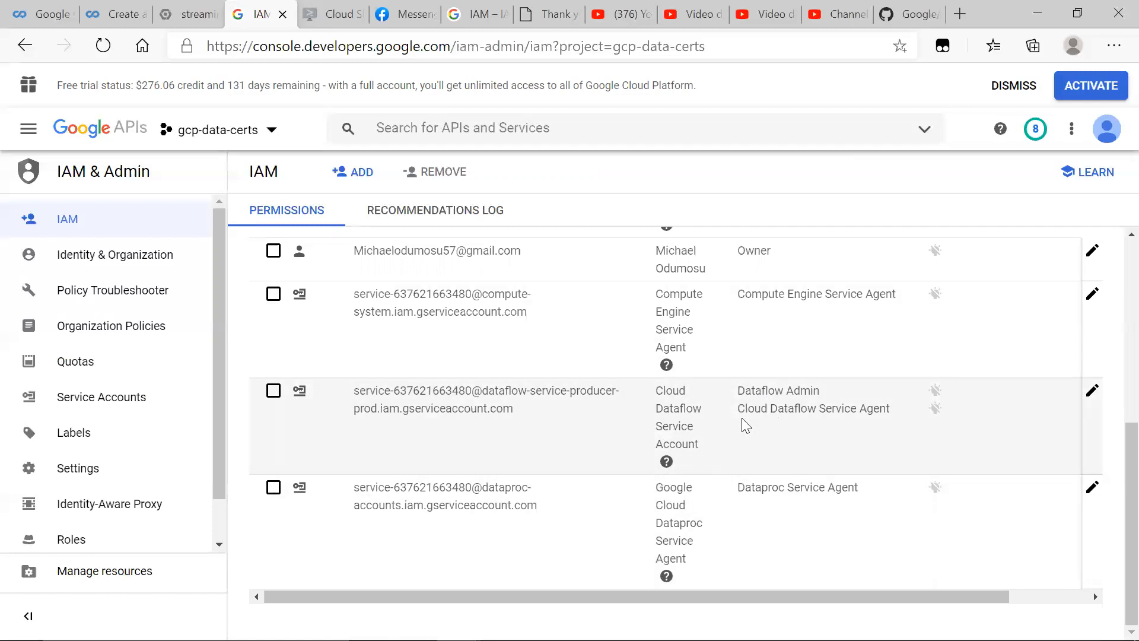
scroll(742, 418, "up", 1)
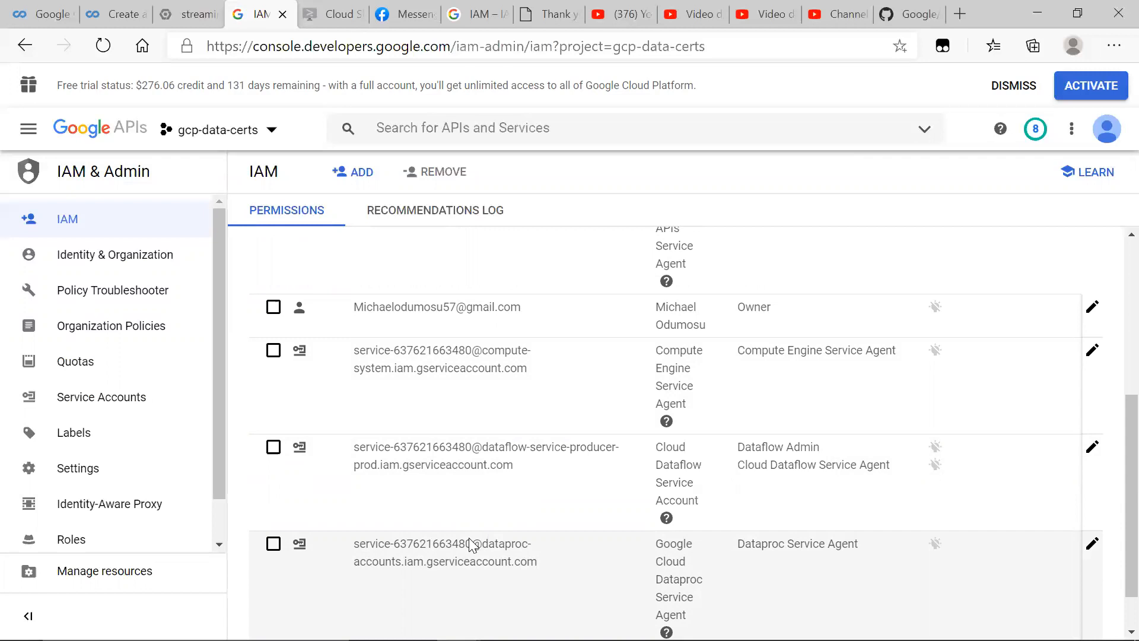
scroll(509, 470, "down", 1)
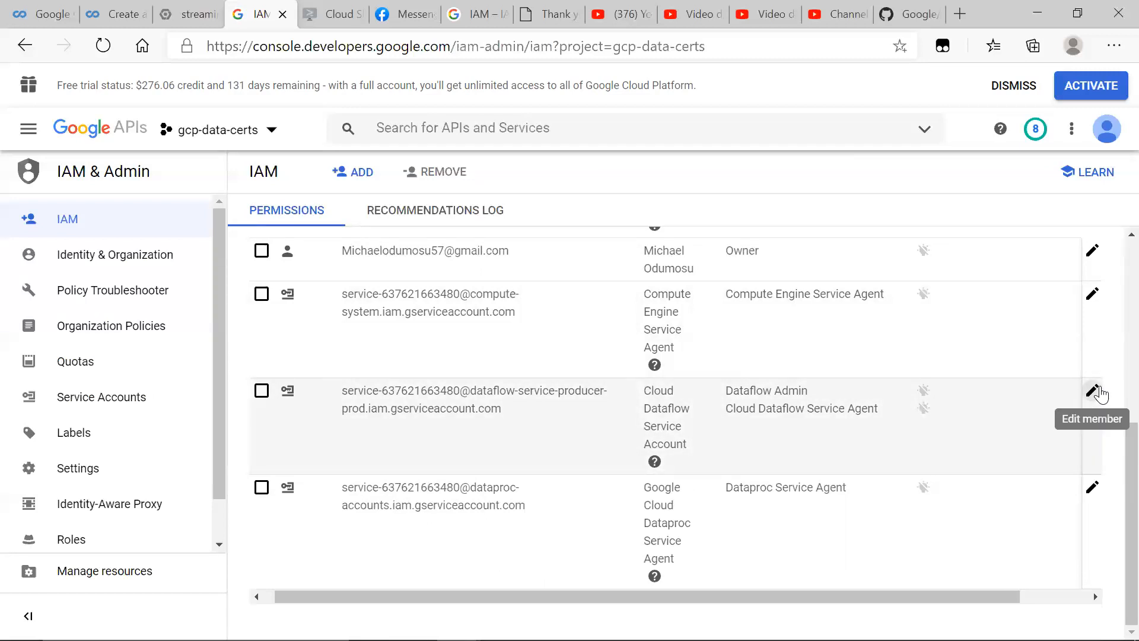
left_click(1095, 391)
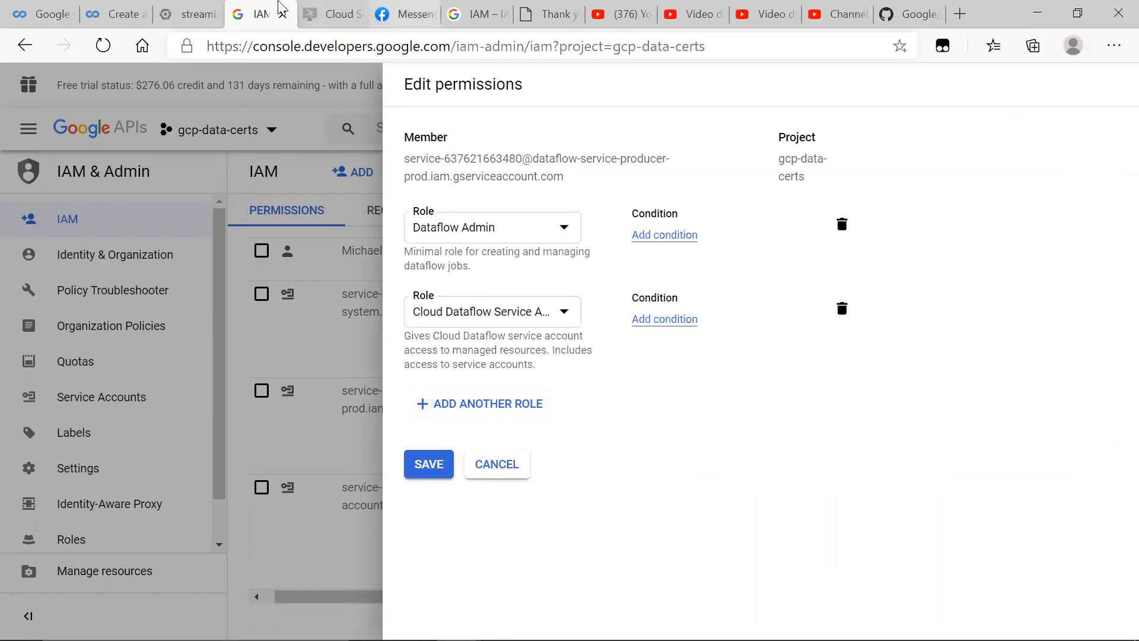
Step: Switch back to the Dataflow browser tab and return from the failed job to the jobs list
left_click(190, 13)
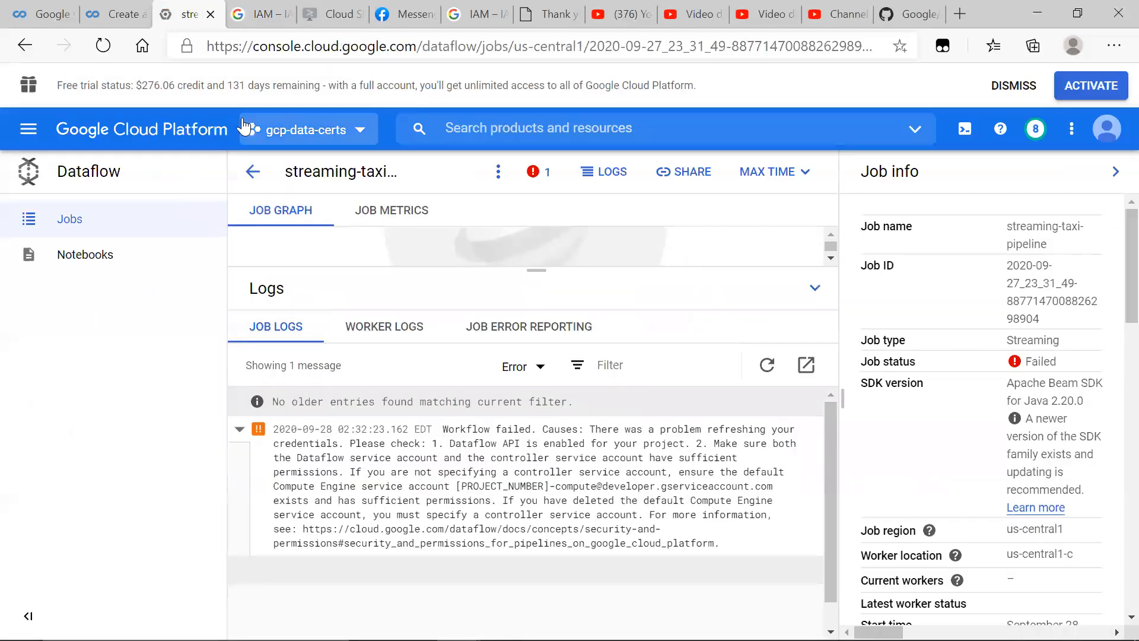
left_click(252, 171)
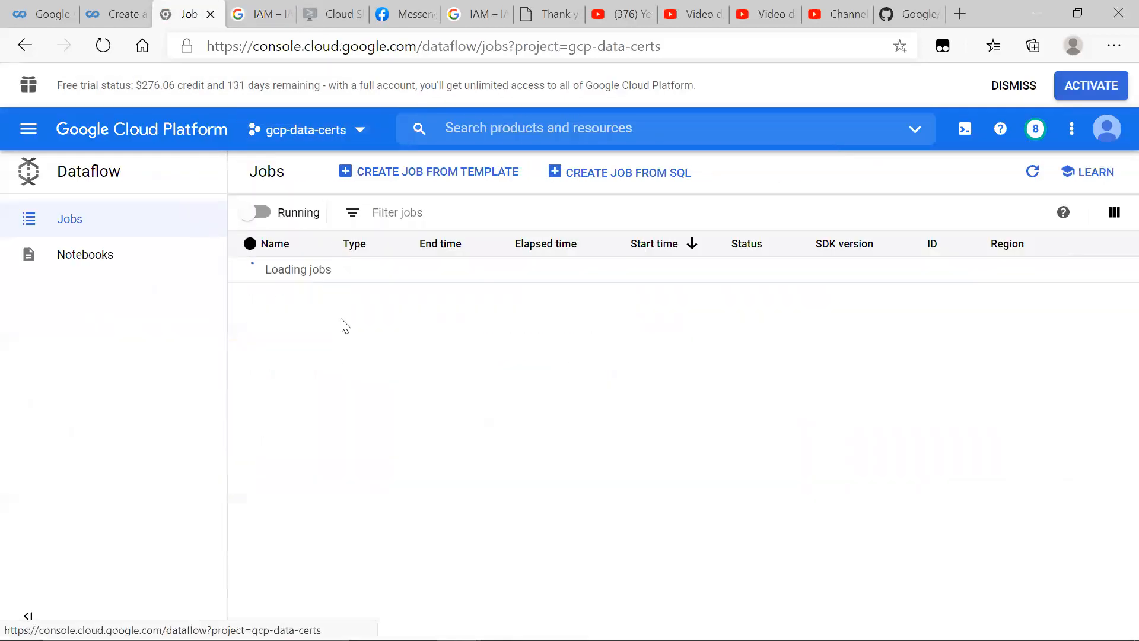
Step: Open the running streaming-taxi-pipeline job, check its warning log entries, and return to the jobs list
left_click(261, 213)
left_click(286, 288)
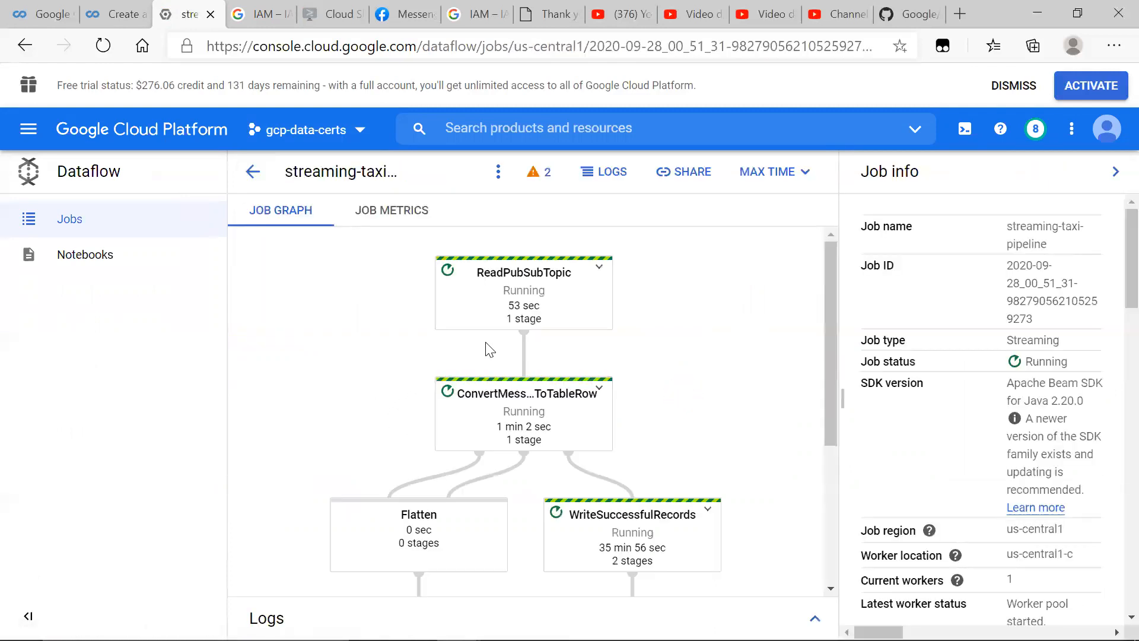
left_click(536, 171)
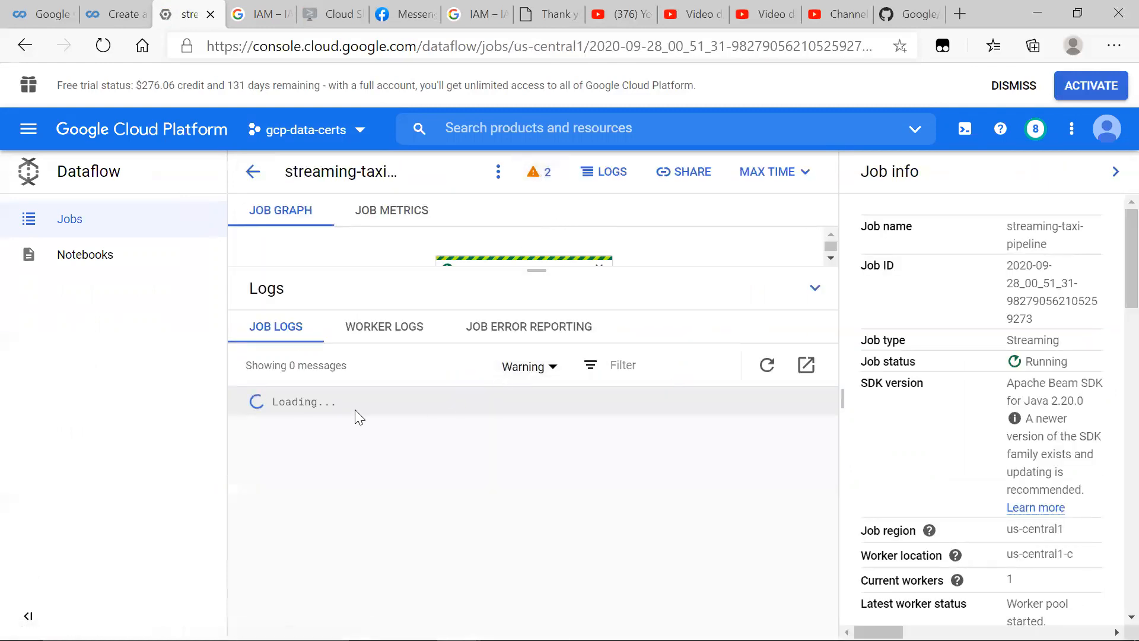
left_click(240, 428)
left_click(240, 429)
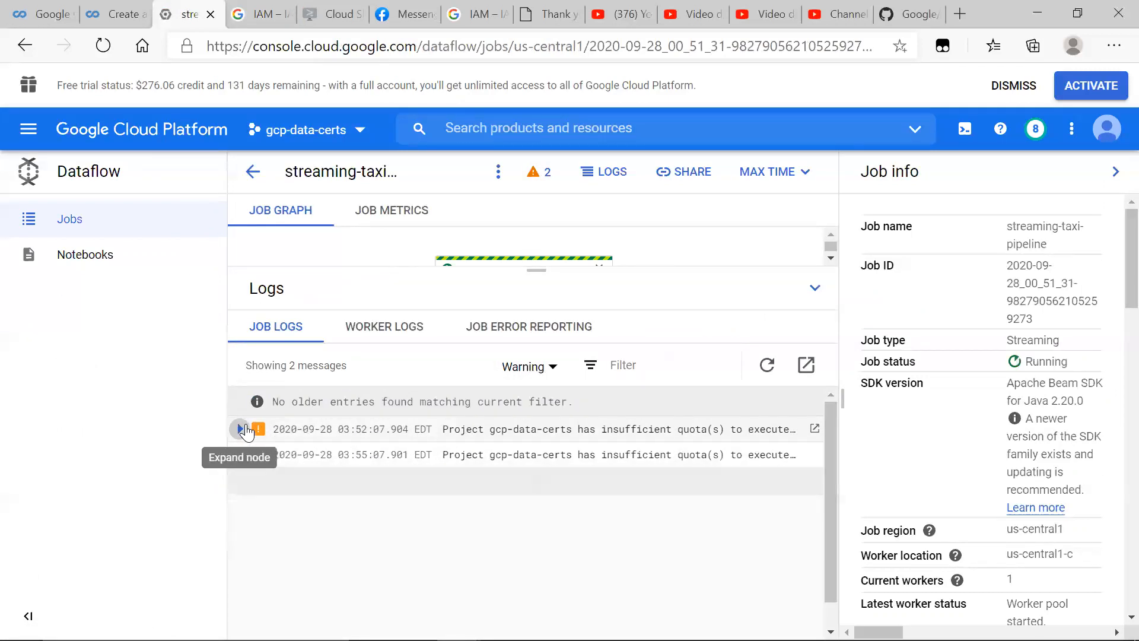
left_click(253, 171)
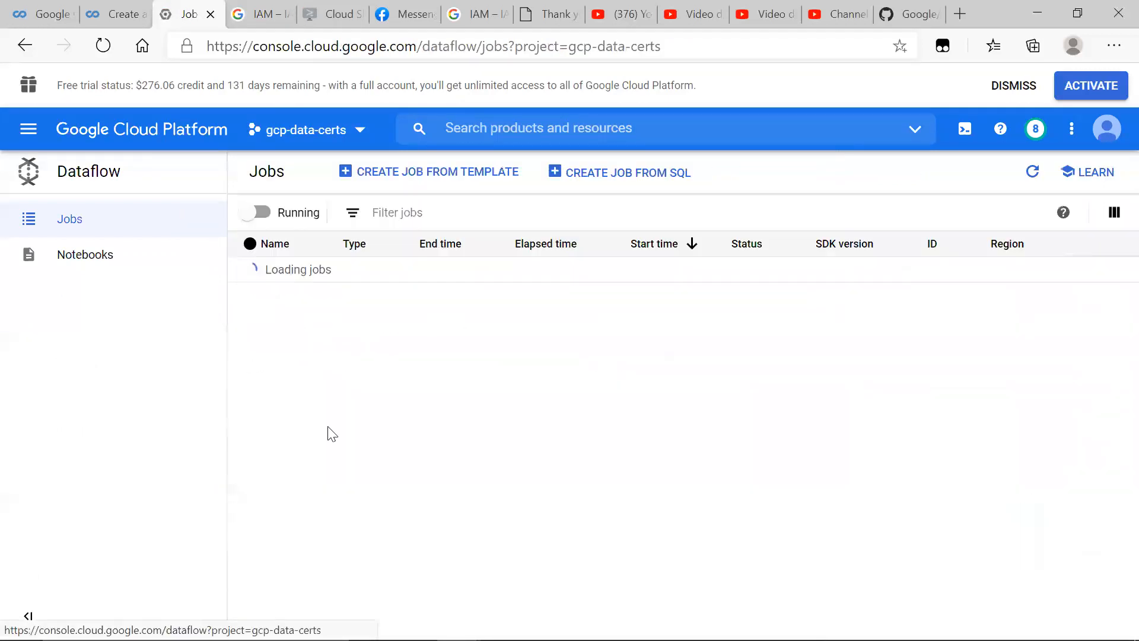
Step: Revisit the Dataflow service account's roles in IAM, and filter the Dataflow jobs list to running jobs only
left_click(261, 14)
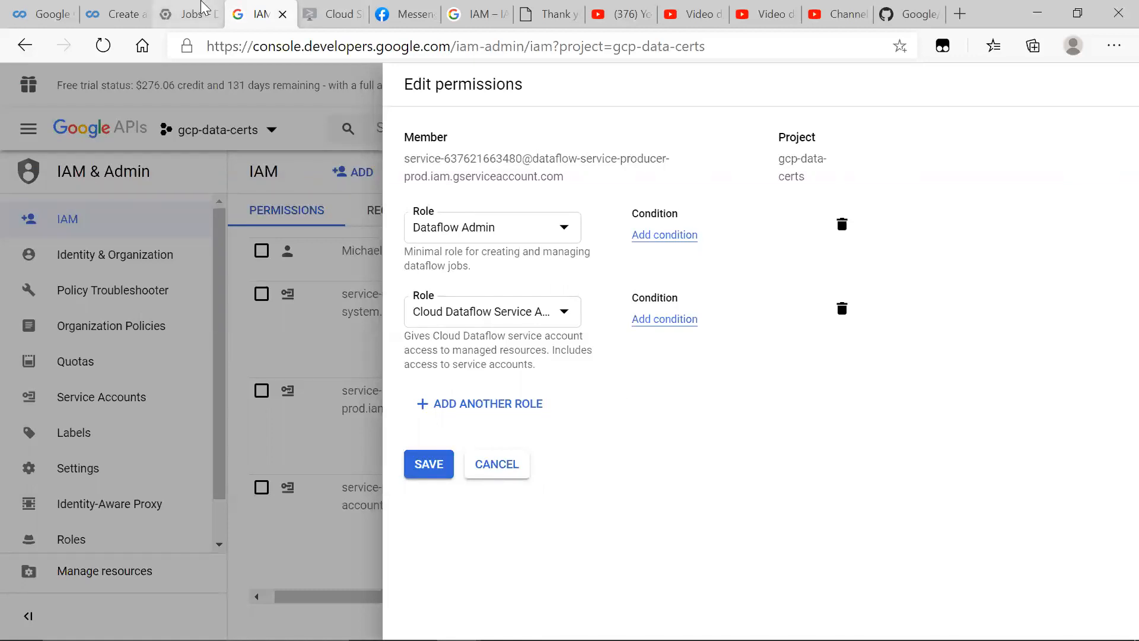
left_click(200, 10)
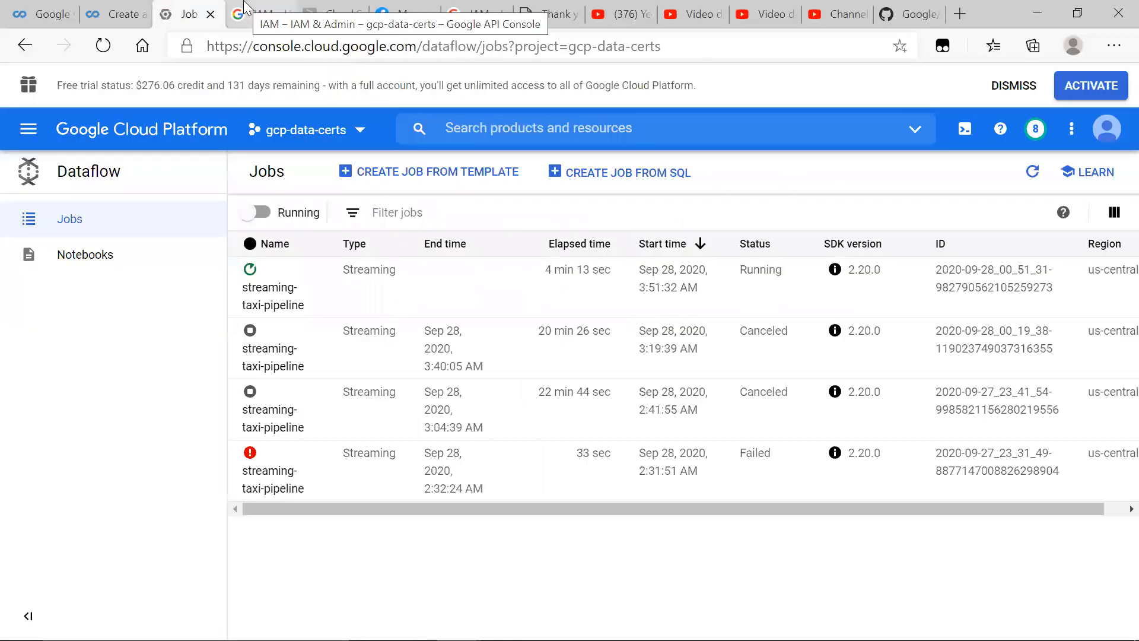
left_click(264, 215)
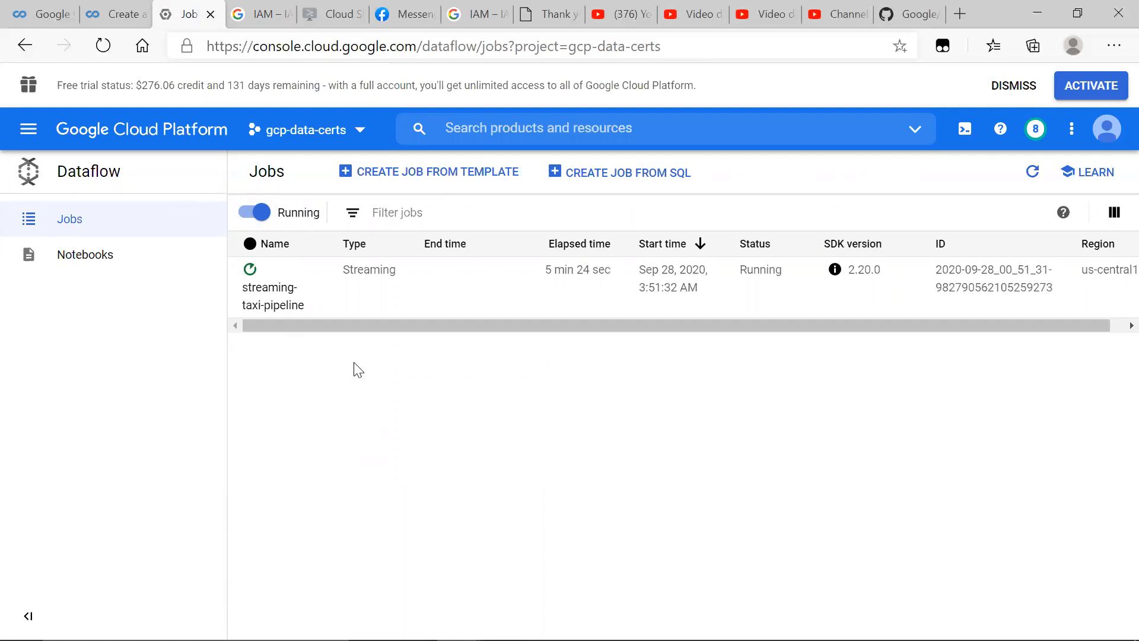
Step: Go to BigQuery and reload the page to refresh its project resources
left_click(28, 129)
mouse_move(206, 390)
mouse_move(97, 320)
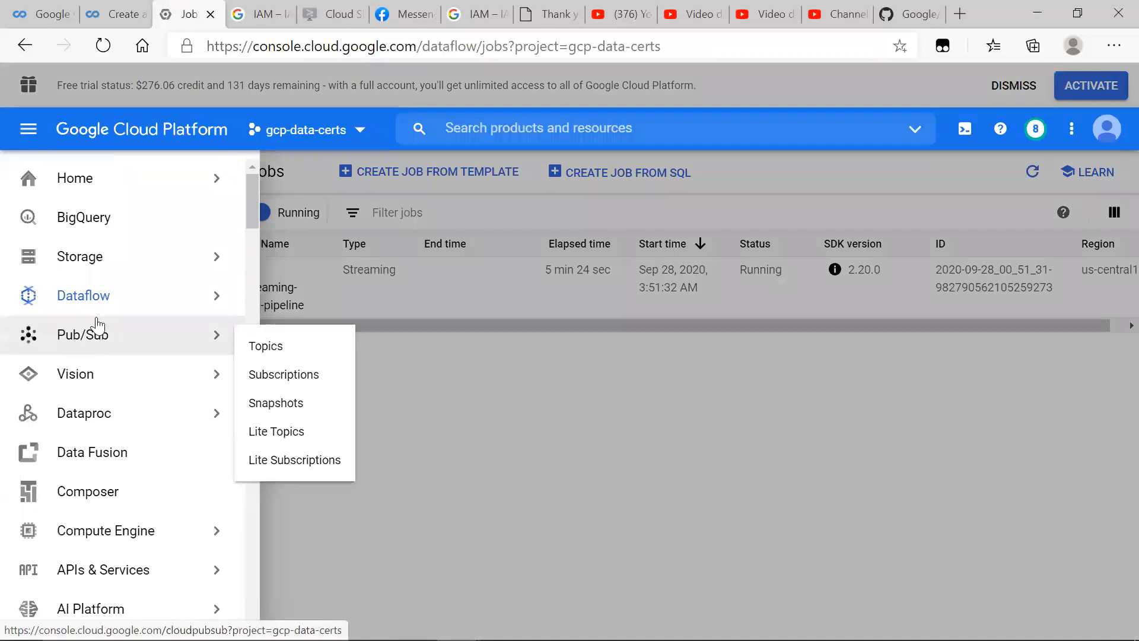
left_click(105, 226)
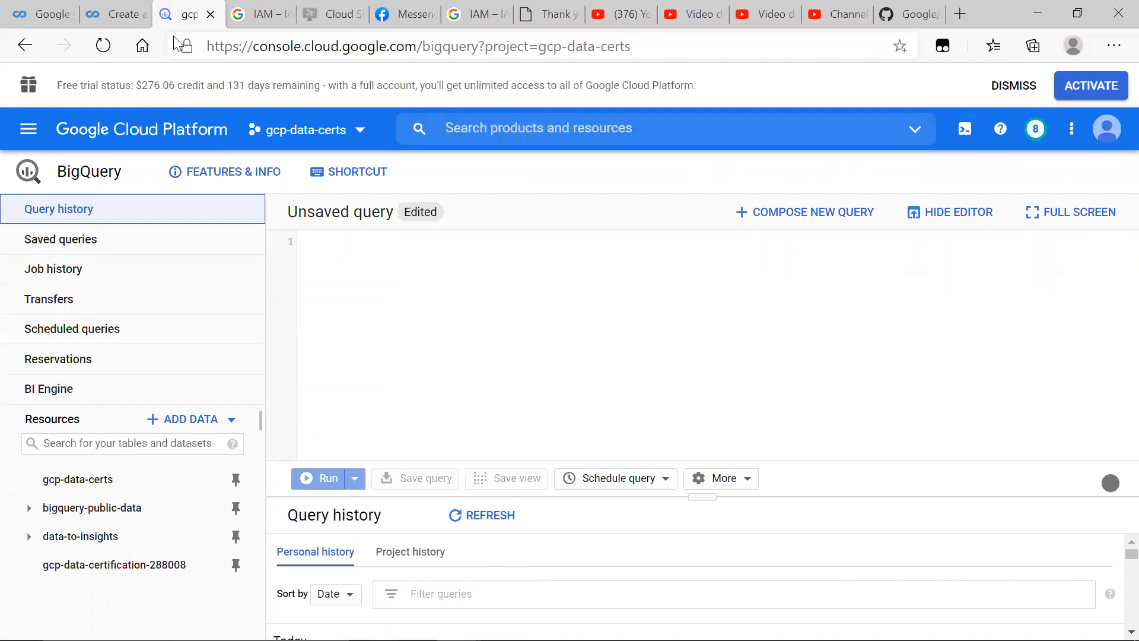
left_click(103, 46)
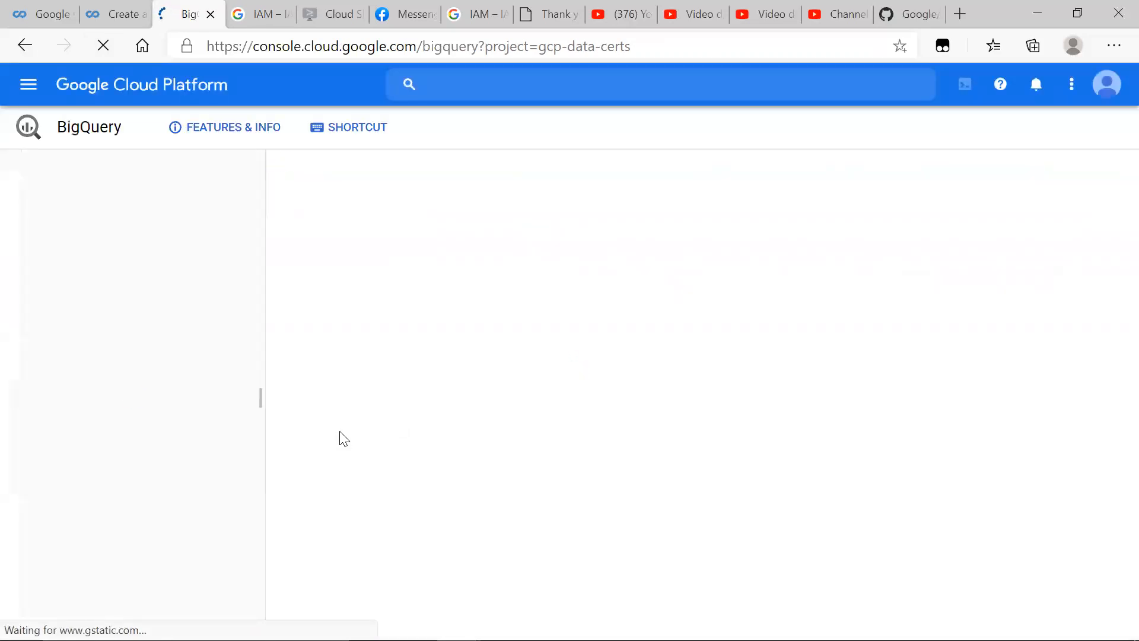
Step: Open the realtime table in the taxirides dataset of gcp-data-certs and preview its rows in an enlarged results area
left_click(28, 436)
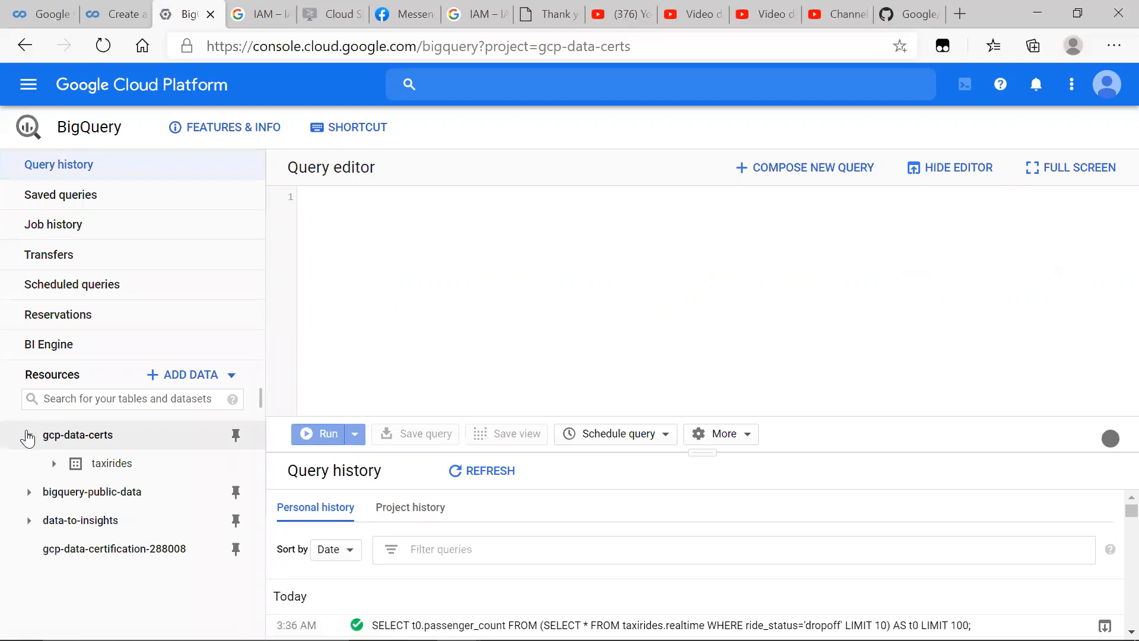
left_click(56, 463)
left_click(148, 506)
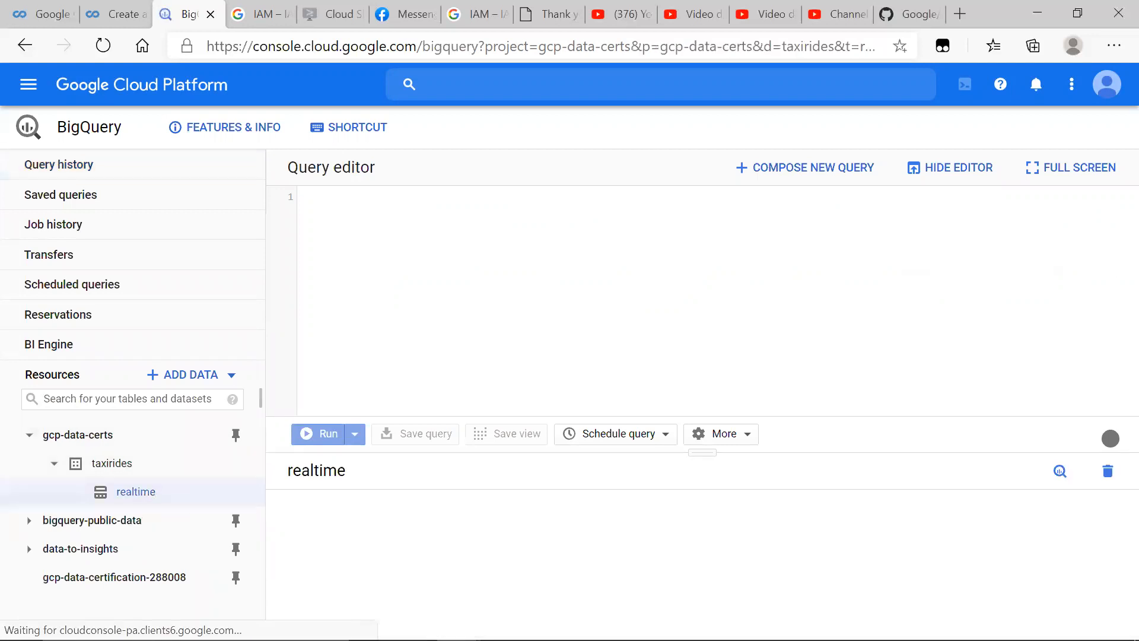
left_click(430, 569)
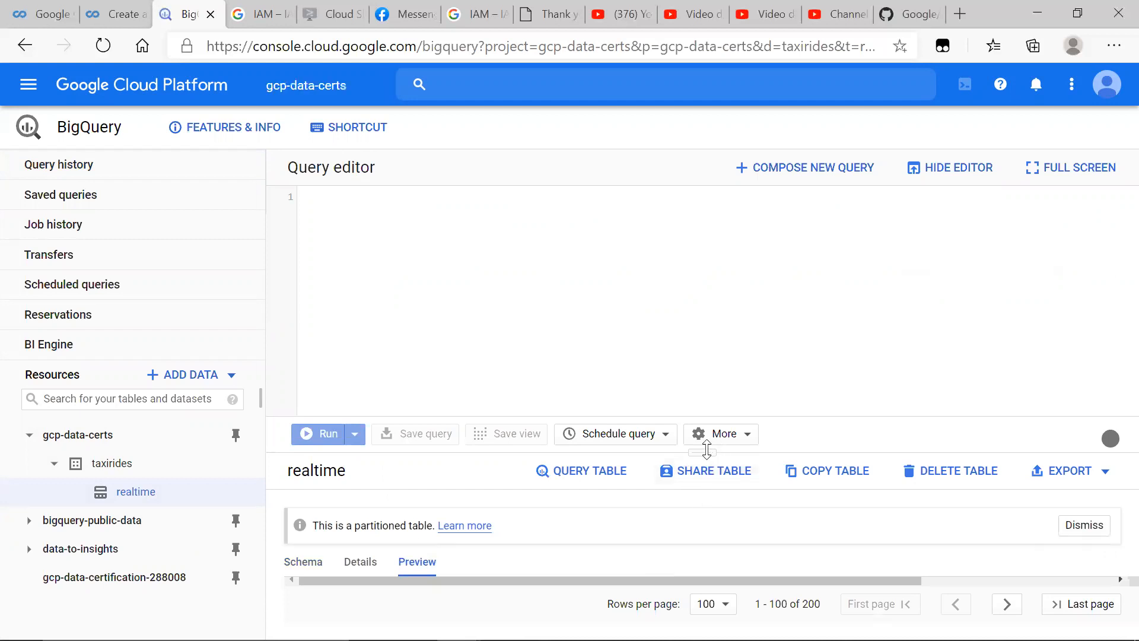
left_click_drag(715, 451, 712, 375)
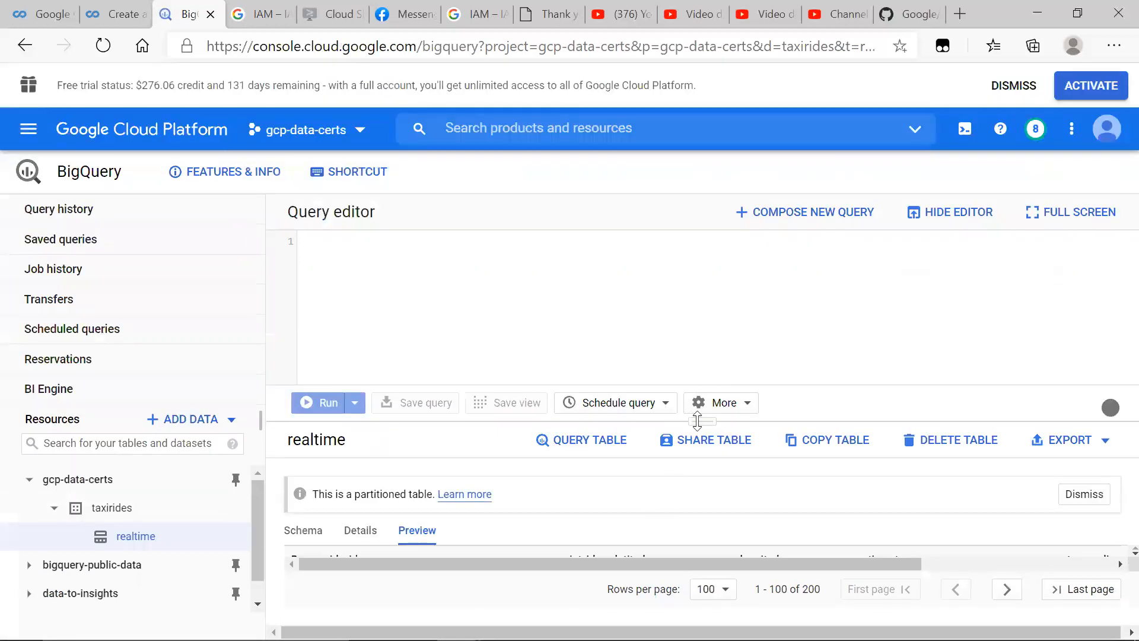
left_click_drag(695, 421, 702, 310)
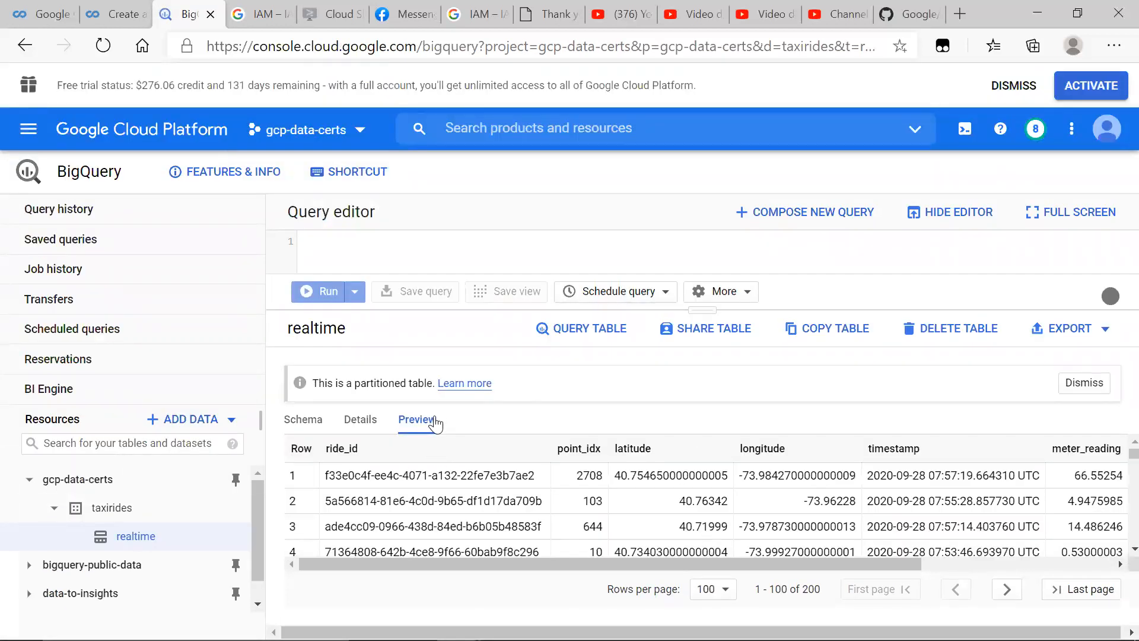
Step: Switch to Visual Studio Code and copy the query for the last 10 rides from the README preview
key("alt+Tab")
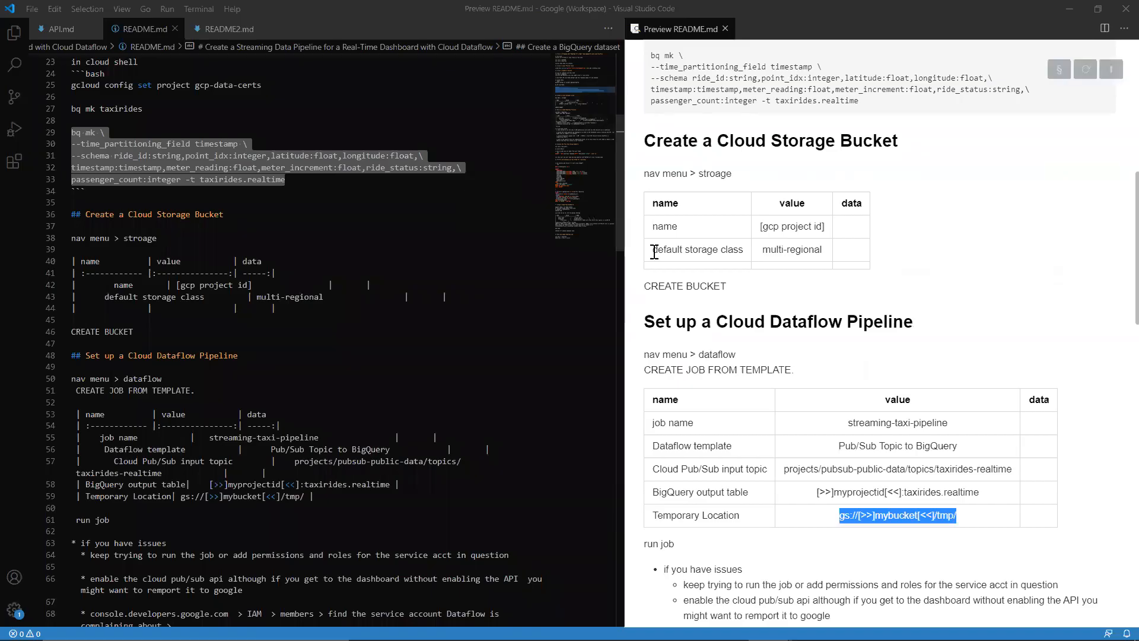
scroll(780, 450, "down", 8)
left_click_drag(1003, 383, 649, 372)
key("ctrl+c")
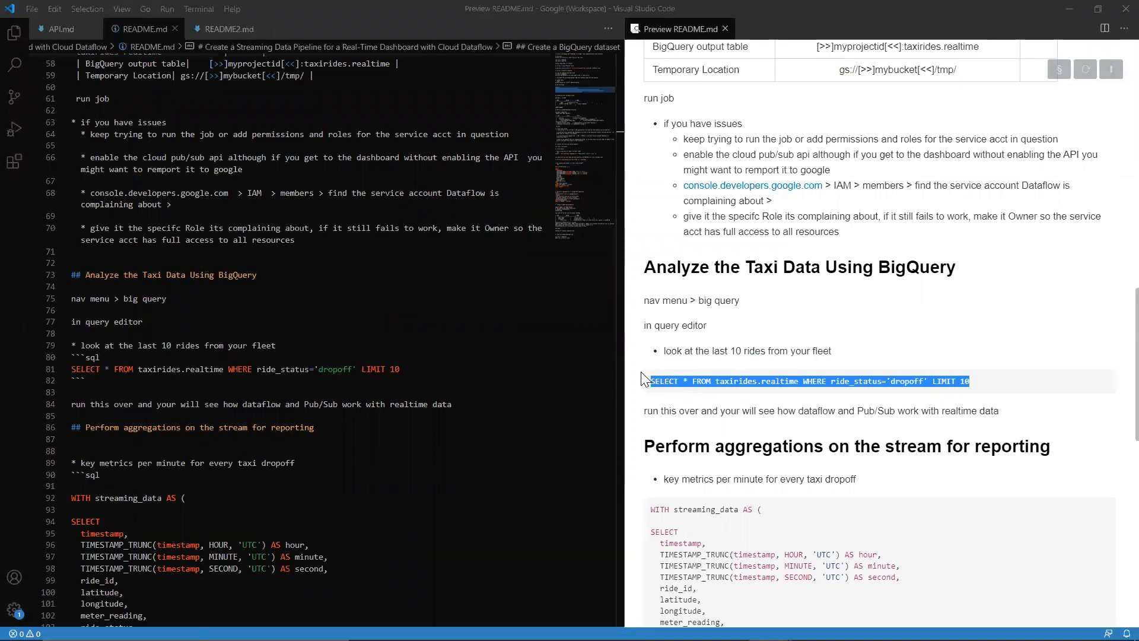
Step: Switch back to BigQuery, run SELECT * FROM taxirides.realtime WHERE ride_status='dropoff' LIMIT 10, and rerun it to fetch fresh rows
key("alt+Tab")
left_click(395, 246)
key("ctrl+v")
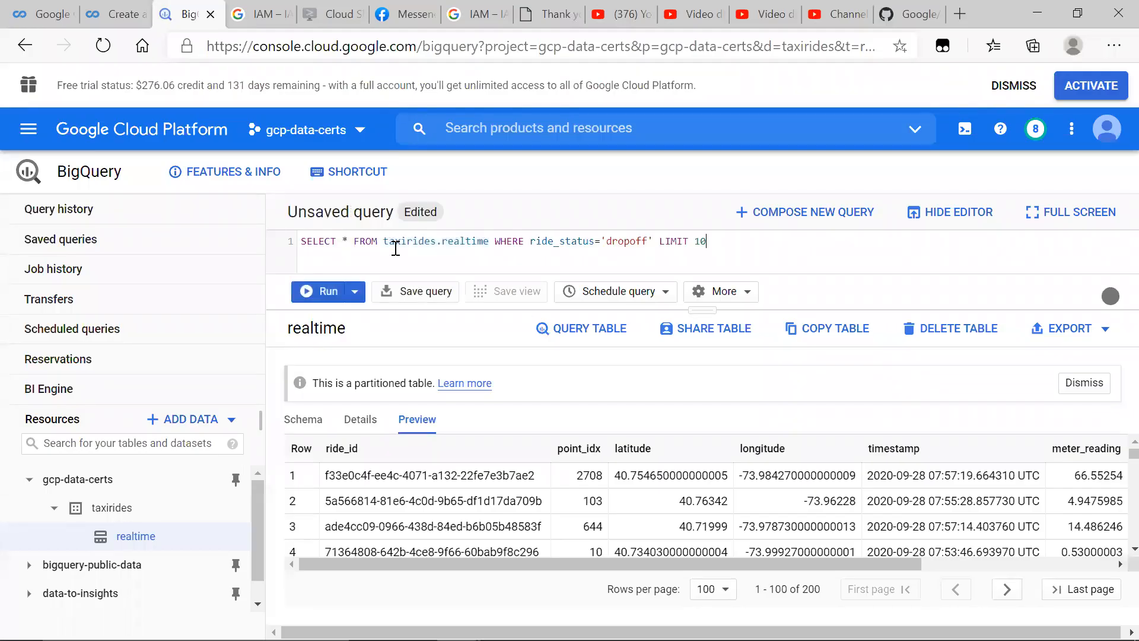
key("Return")
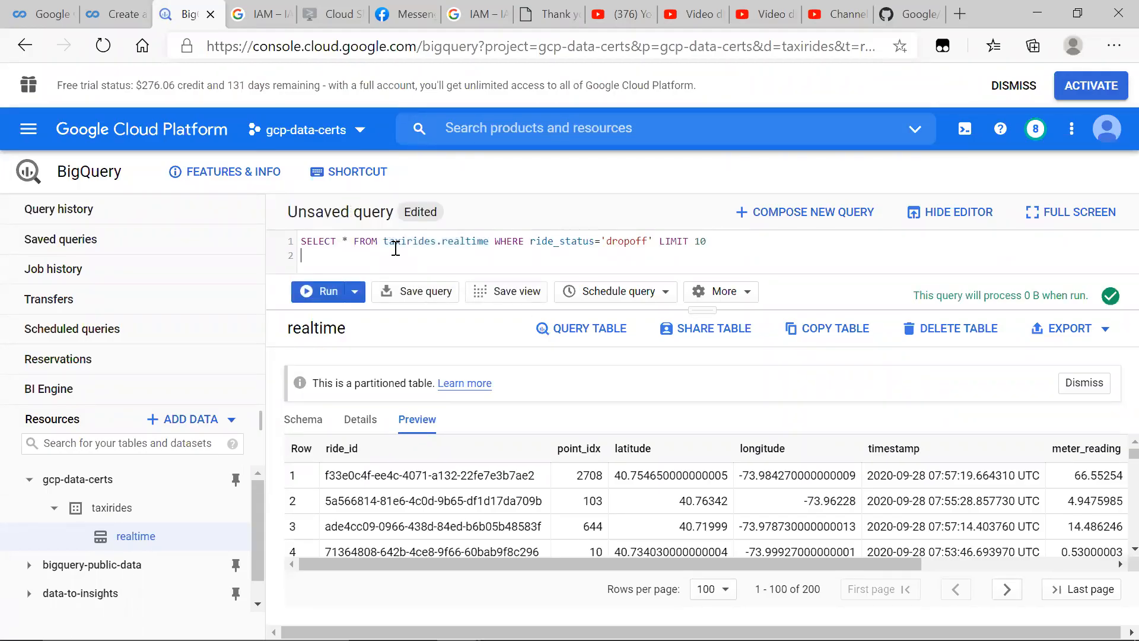
left_click(325, 290)
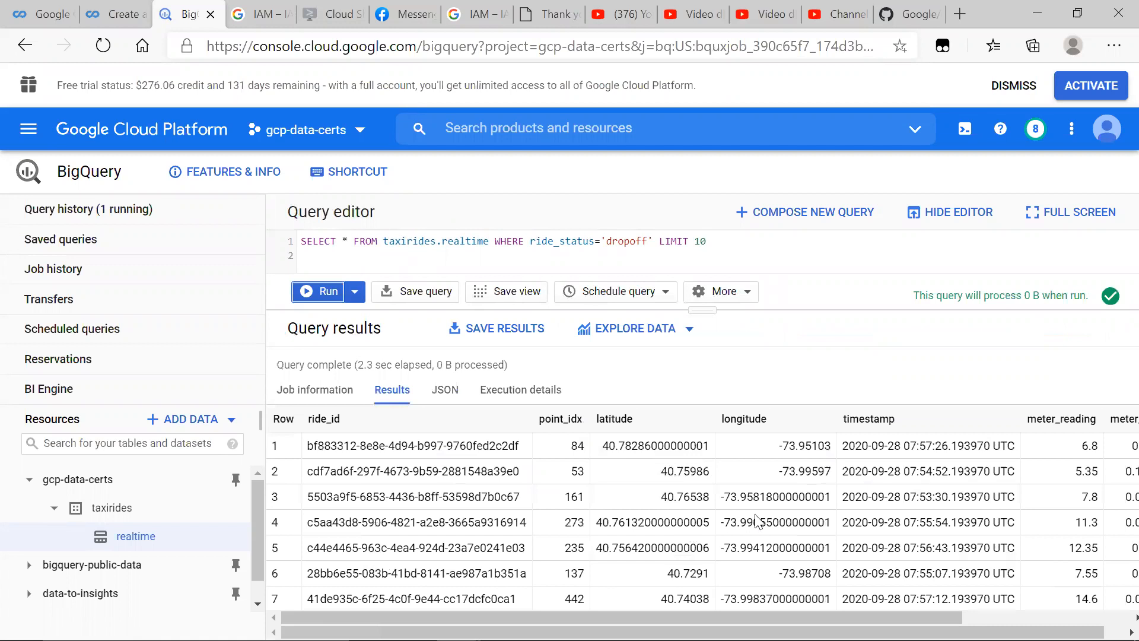
scroll(757, 522, "right", 5)
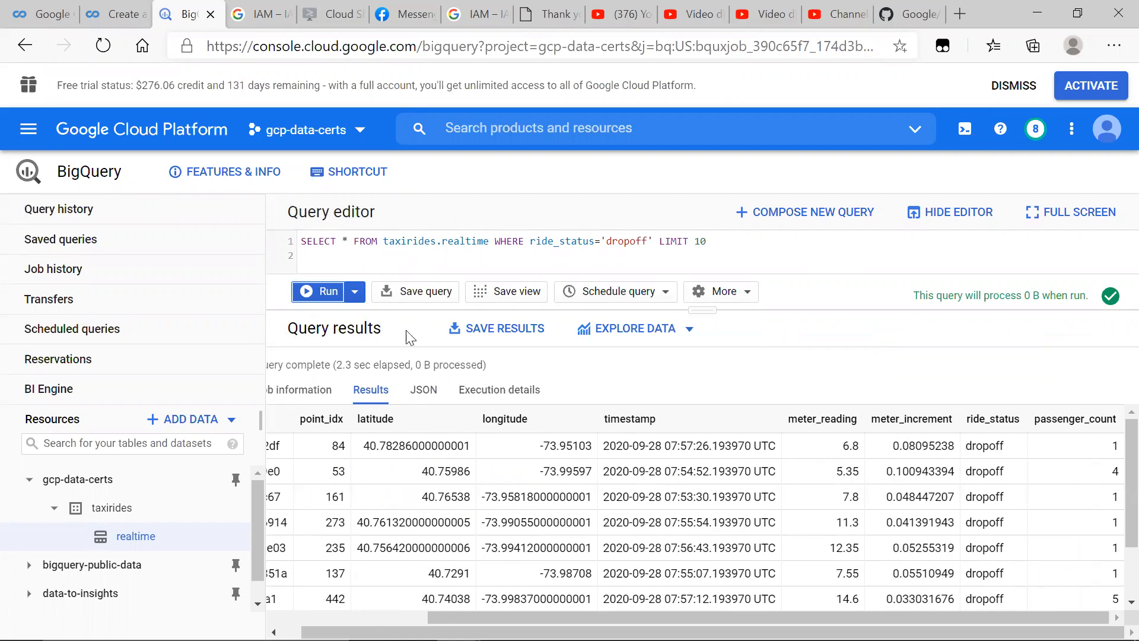
left_click(321, 295)
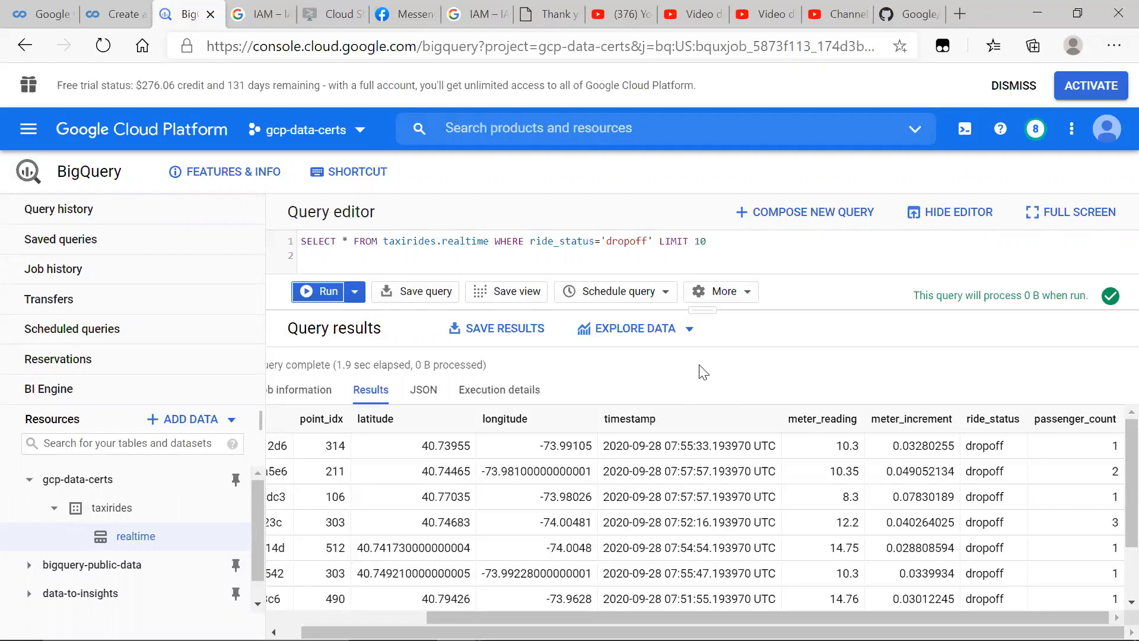
Step: Explore the query results with Data Studio
left_click(620, 331)
left_click(617, 380)
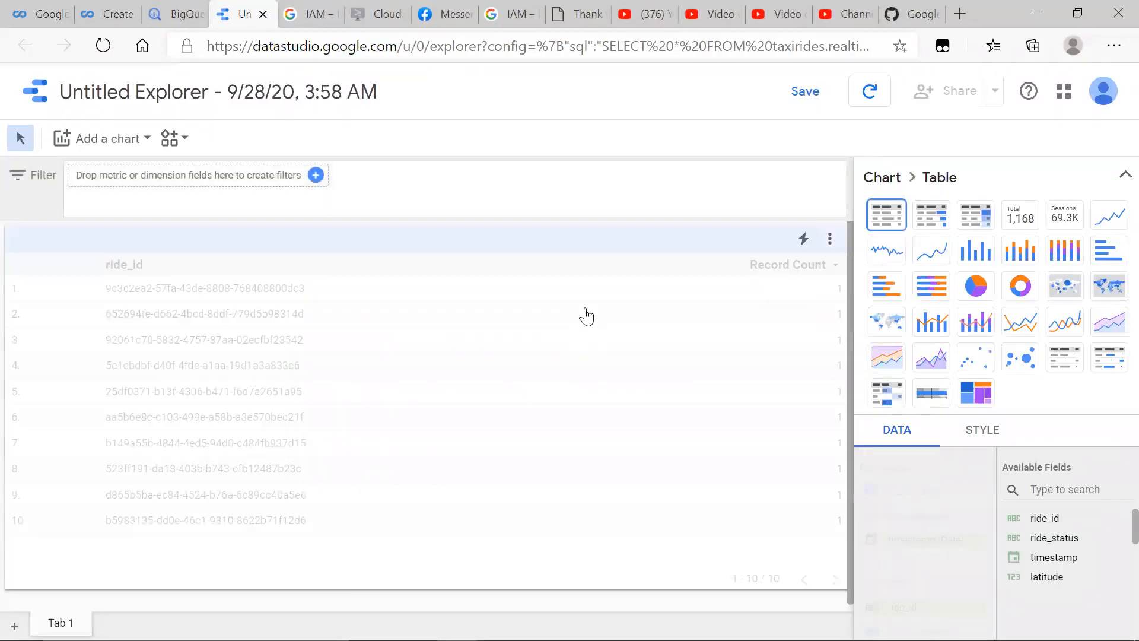
left_click(178, 9)
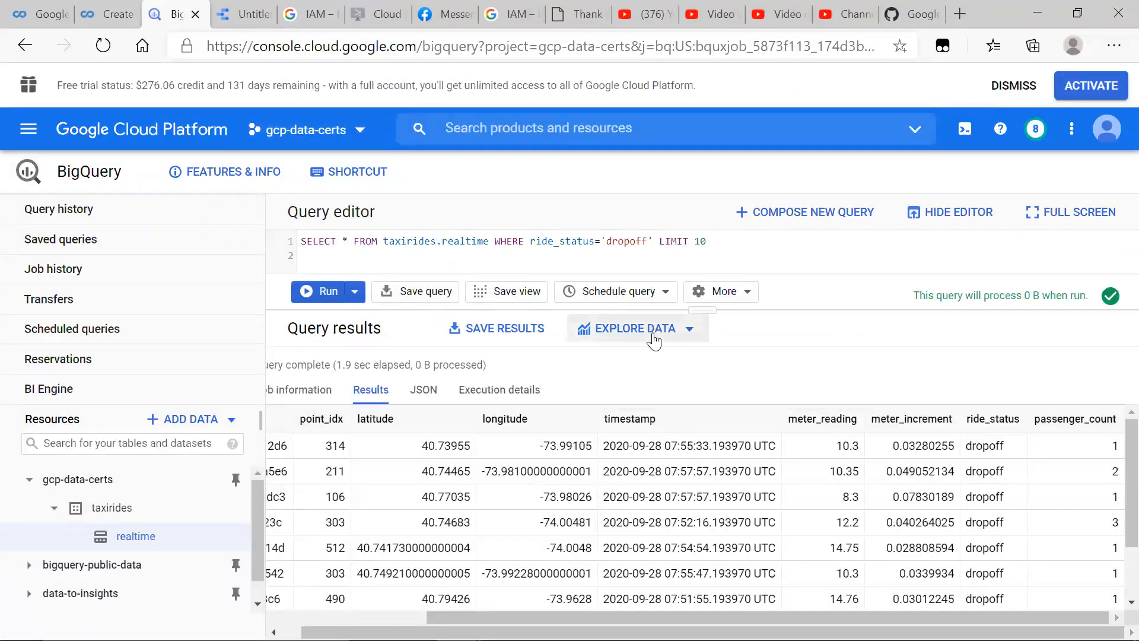
left_click(688, 334)
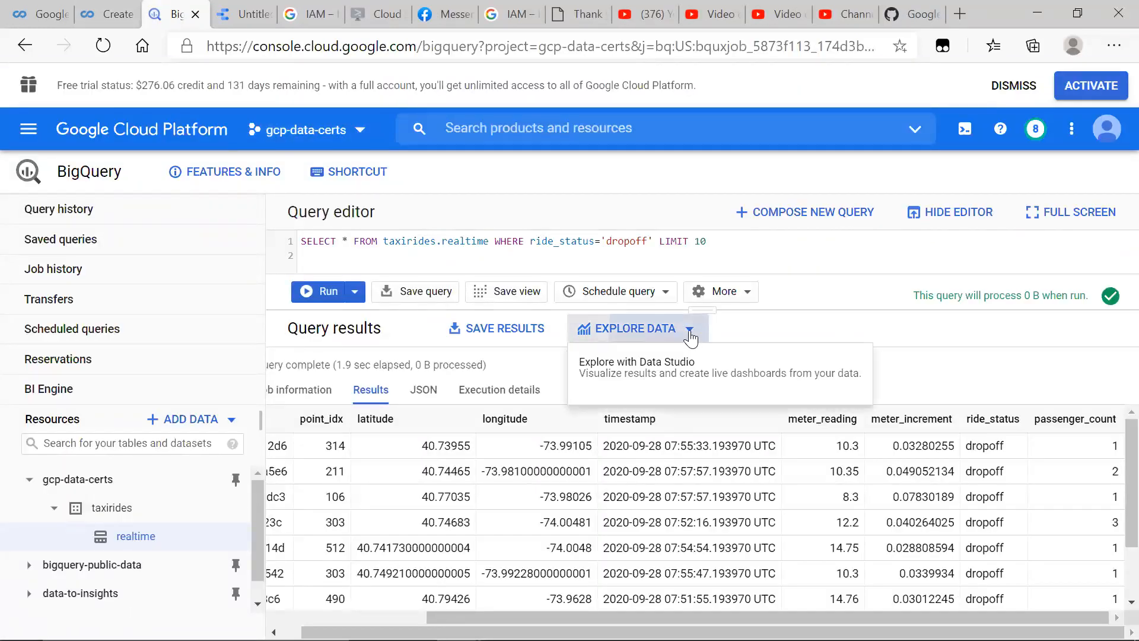
left_click(658, 389)
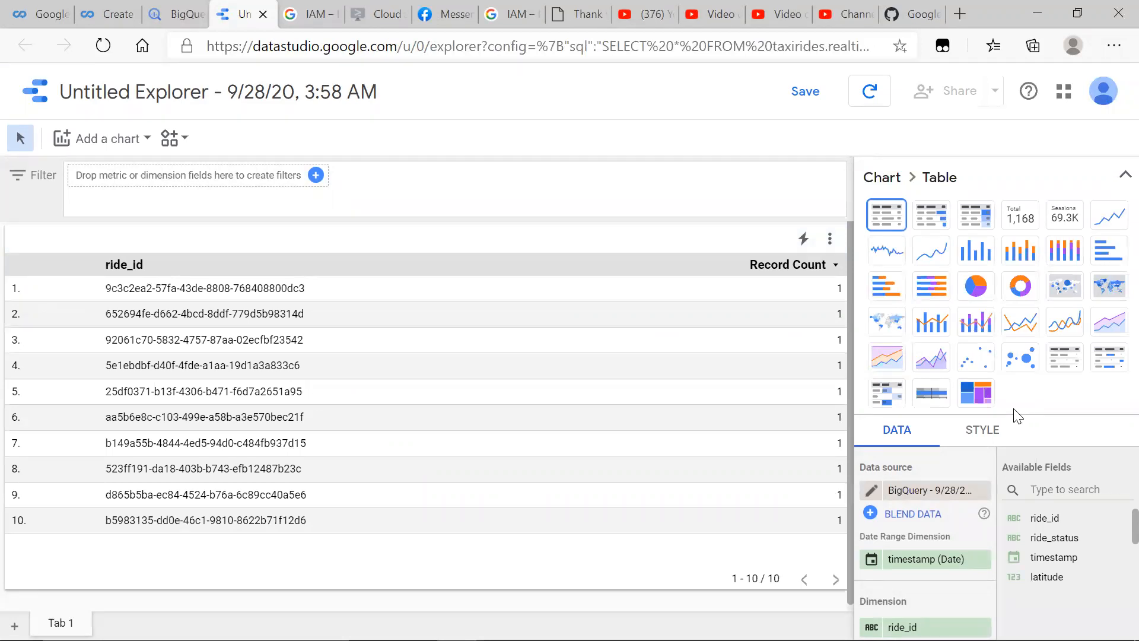
Step: Change the ride_id table into a column chart and review its dimension and metric settings
left_click(987, 260)
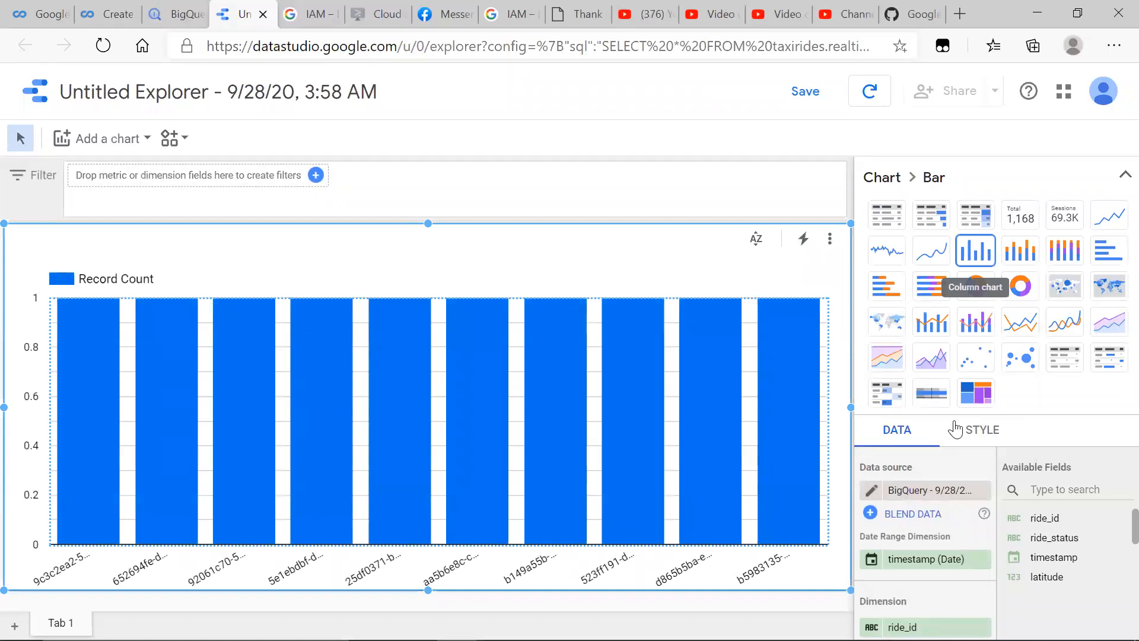
scroll(942, 554, "down", 1)
scroll(942, 555, "up", 1)
scroll(943, 561, "down", 1)
scroll(944, 561, "down", 1)
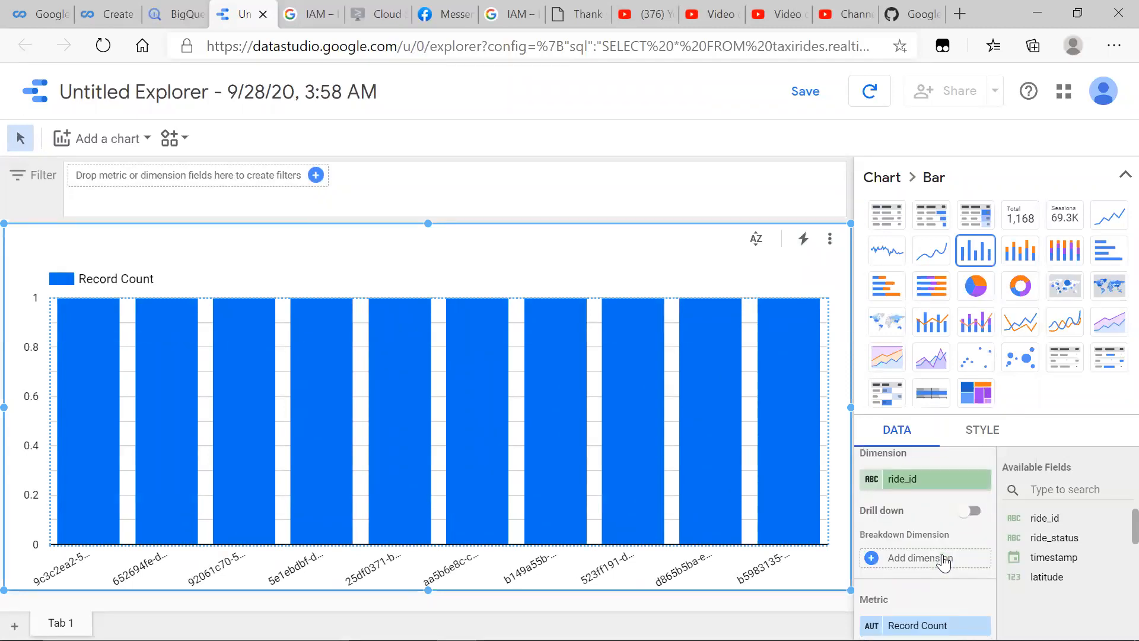
scroll(943, 563, "up", 1)
scroll(938, 522, "up", 1)
scroll(938, 522, "down", 1)
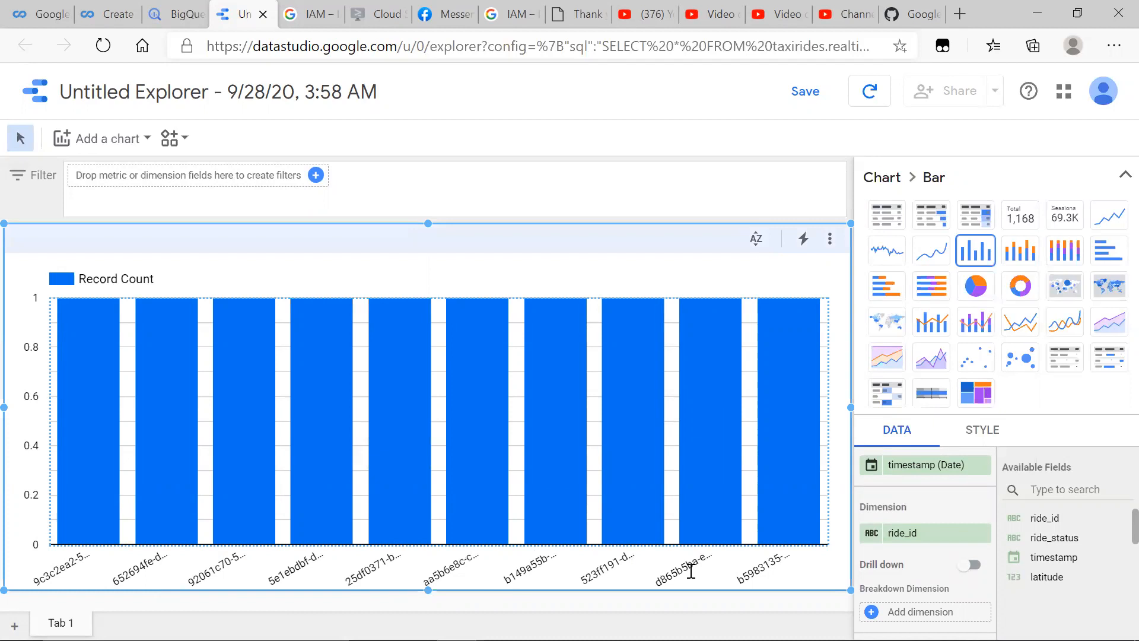
scroll(898, 531, "down", 1)
scroll(899, 526, "up", 1)
scroll(899, 526, "down", 1)
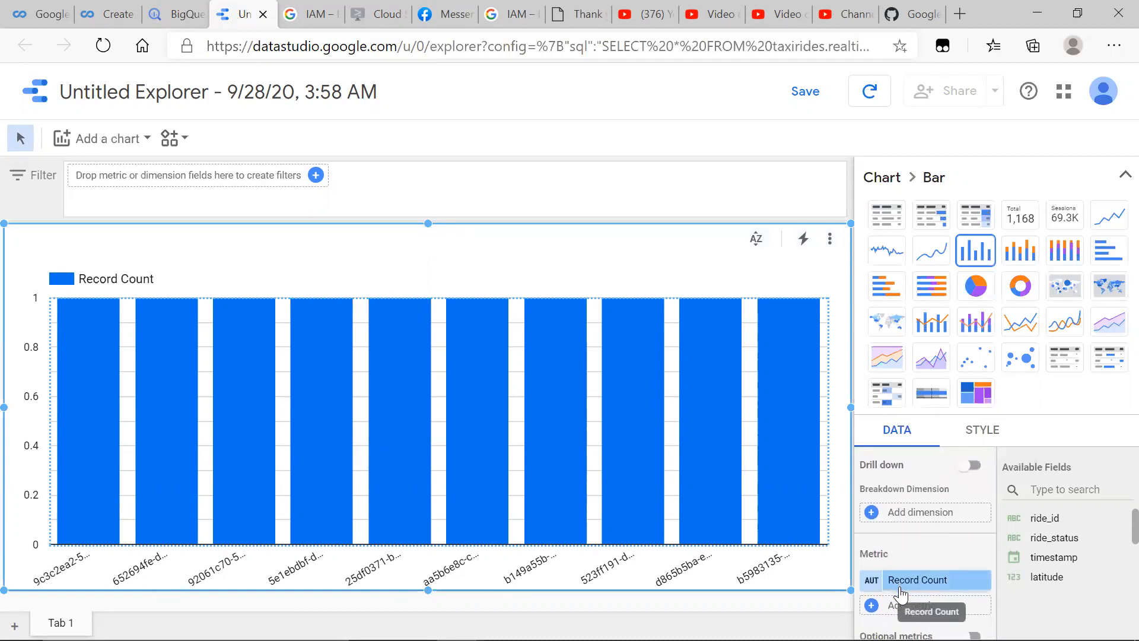
Step: Set the column chart's dimension to passenger_count and inspect the record count of the first bar
scroll(901, 580, "up", 1)
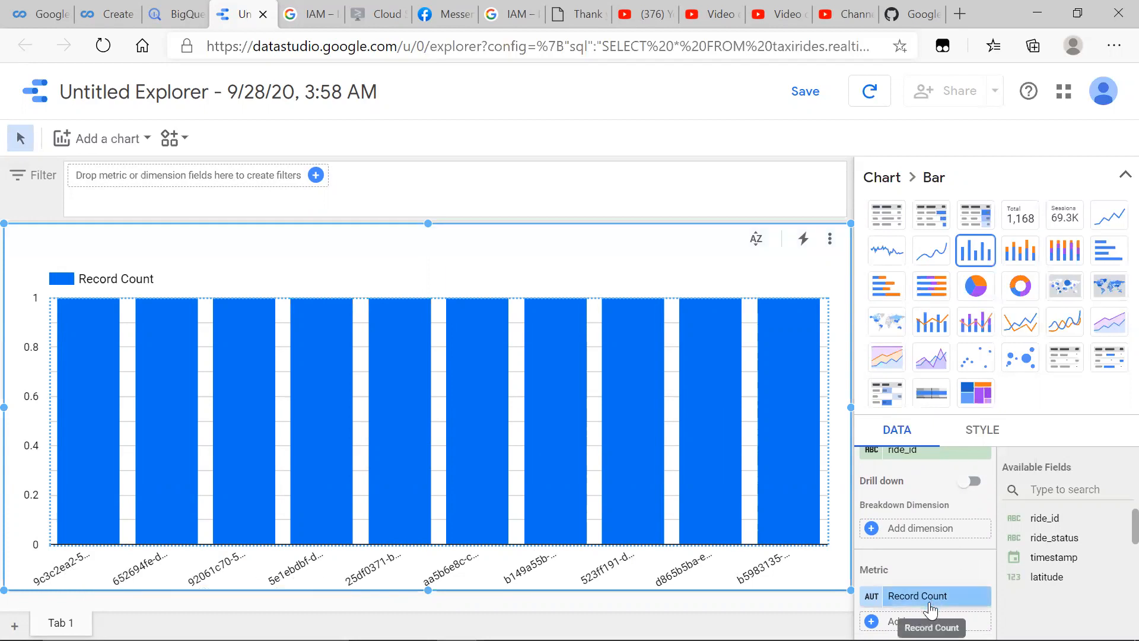
scroll(936, 549, "up", 1)
left_click(924, 480)
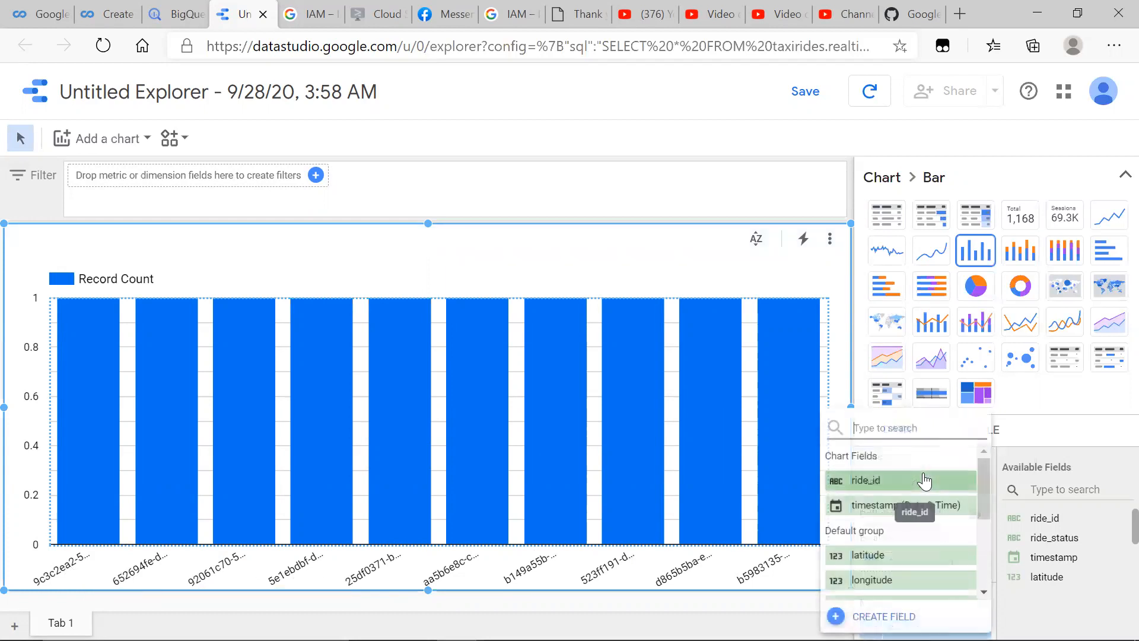
scroll(920, 543, "down", 3)
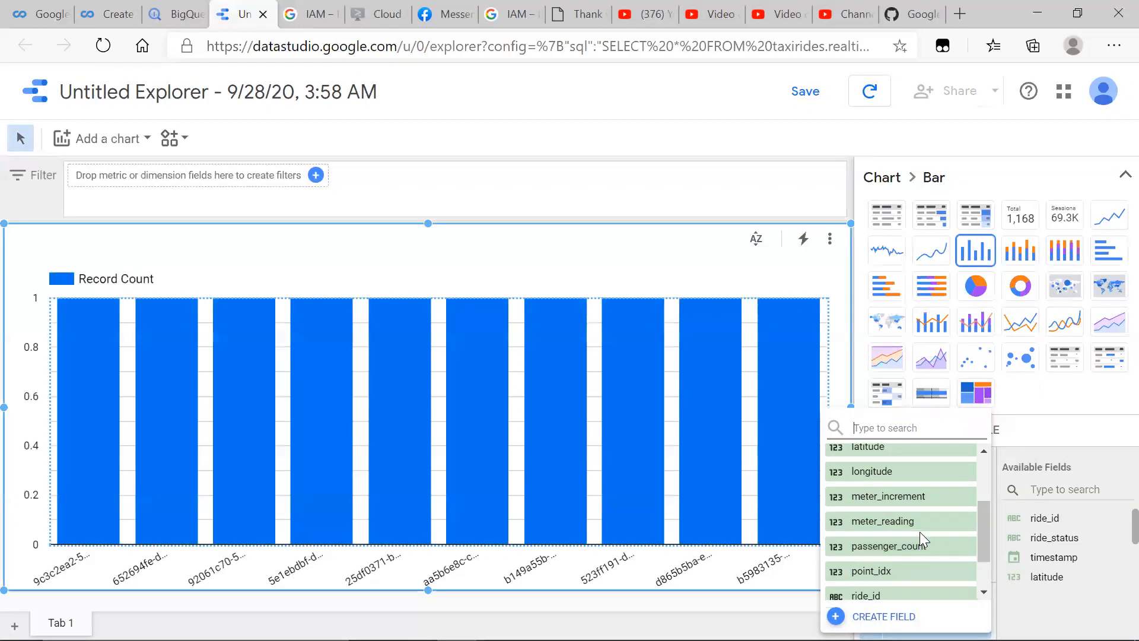
left_click(915, 545)
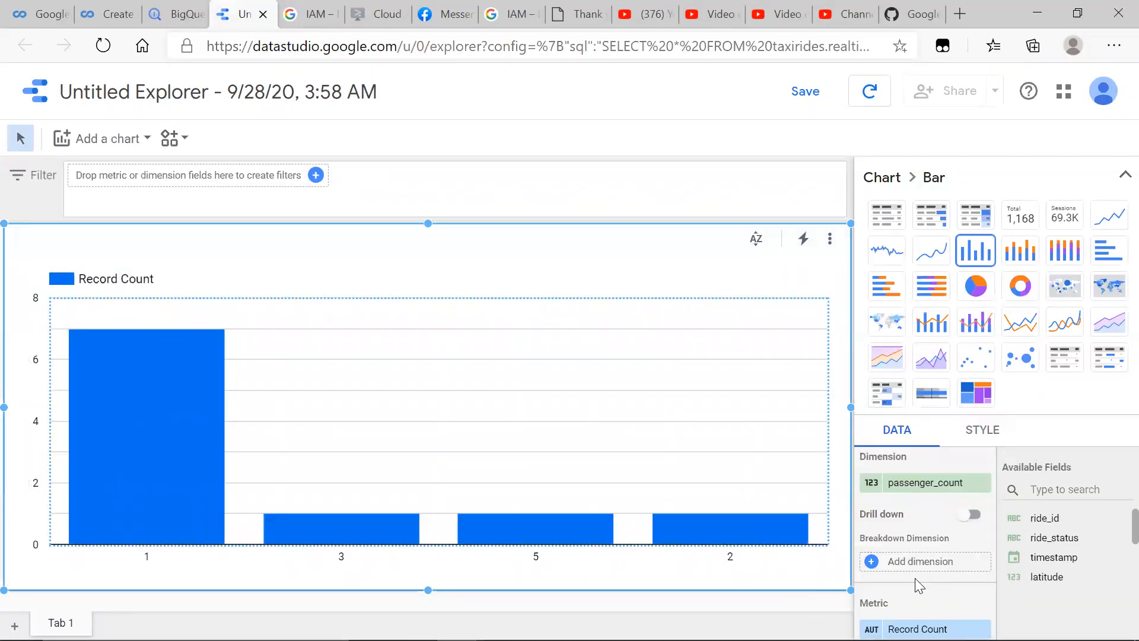
scroll(915, 578, "down", 1)
mouse_move(178, 449)
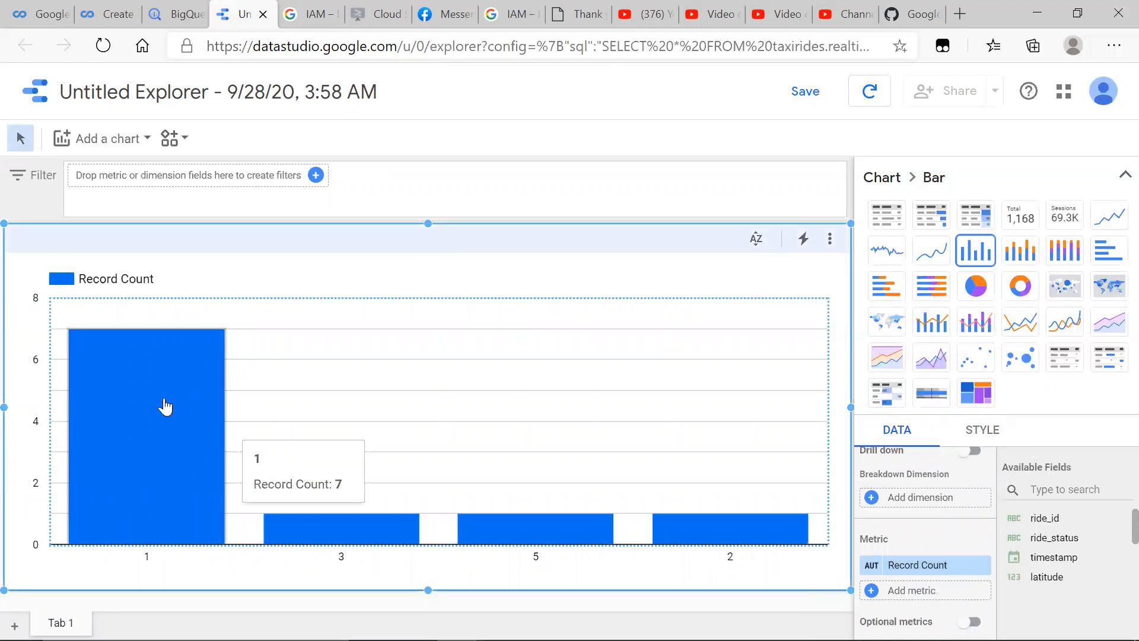
Step: Switch to BigQuery to enlarge the query editor above the results, and return to the Data Studio chart
left_click(205, 9)
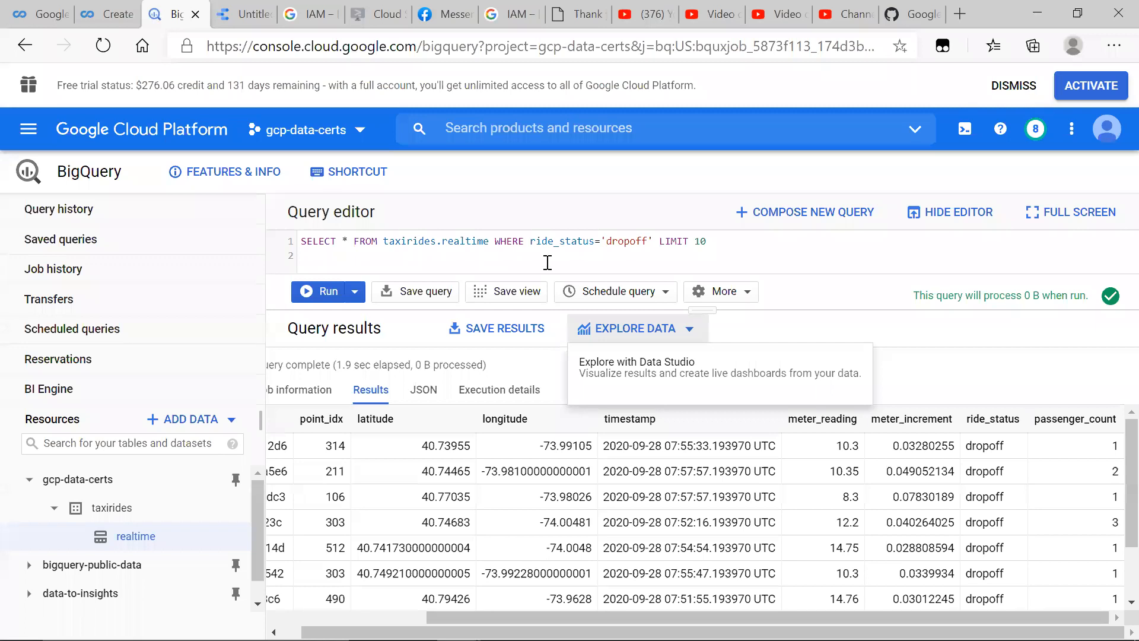
left_click_drag(702, 309, 702, 407)
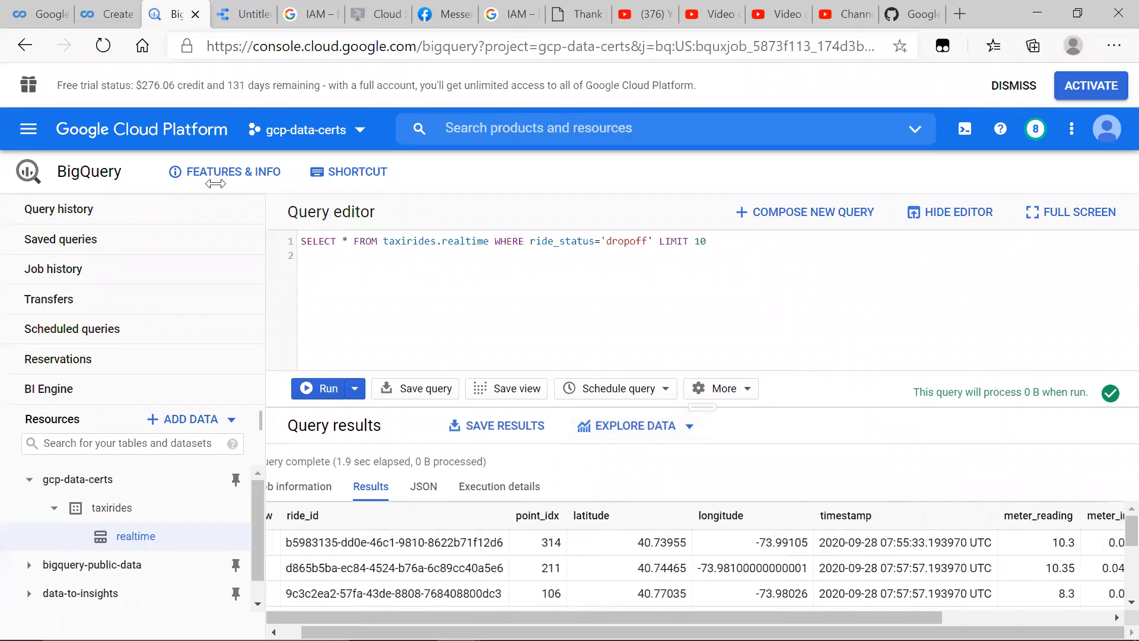
left_click(243, 15)
mouse_move(206, 415)
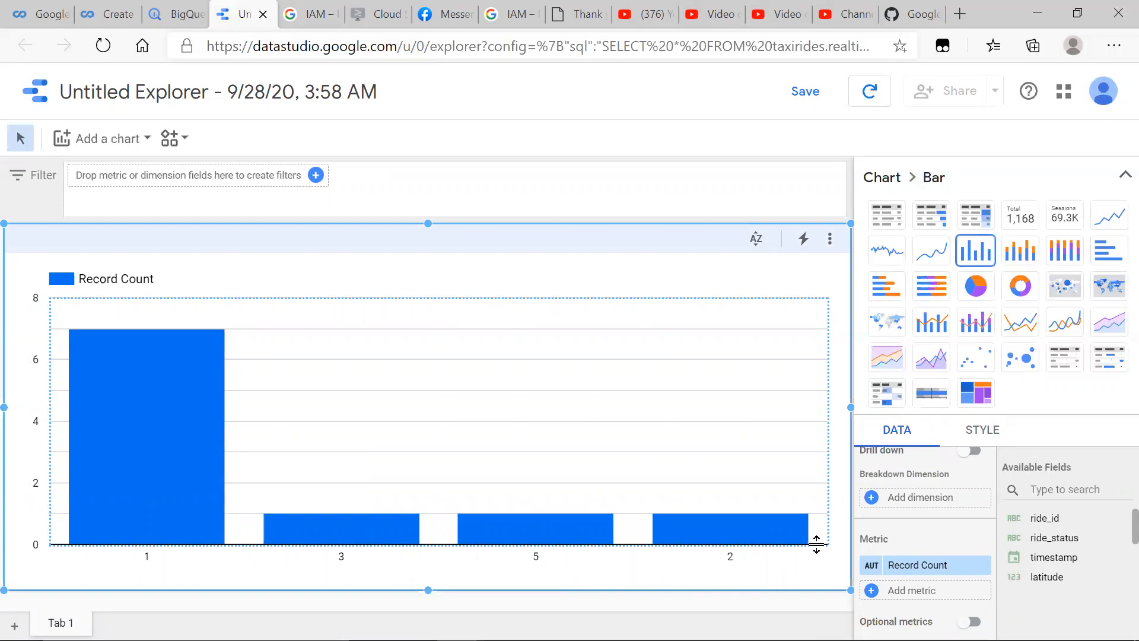
Step: Add meter_reading as a second metric beside Record Count in the column chart
scroll(926, 554, "down", 1)
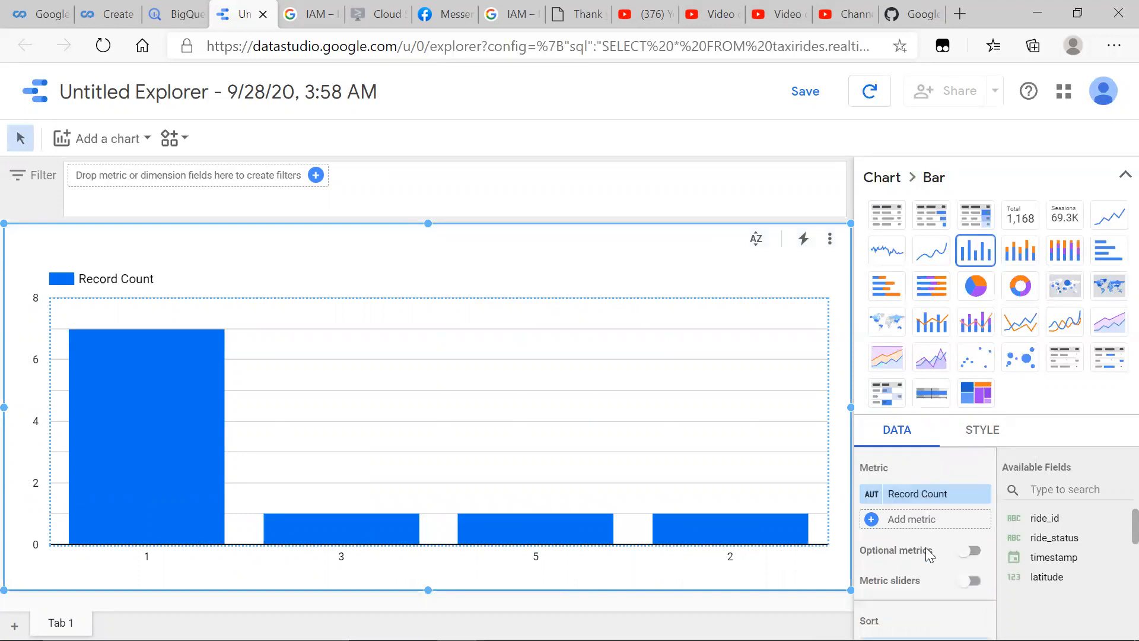
left_click(928, 521)
scroll(925, 522, "down", 1)
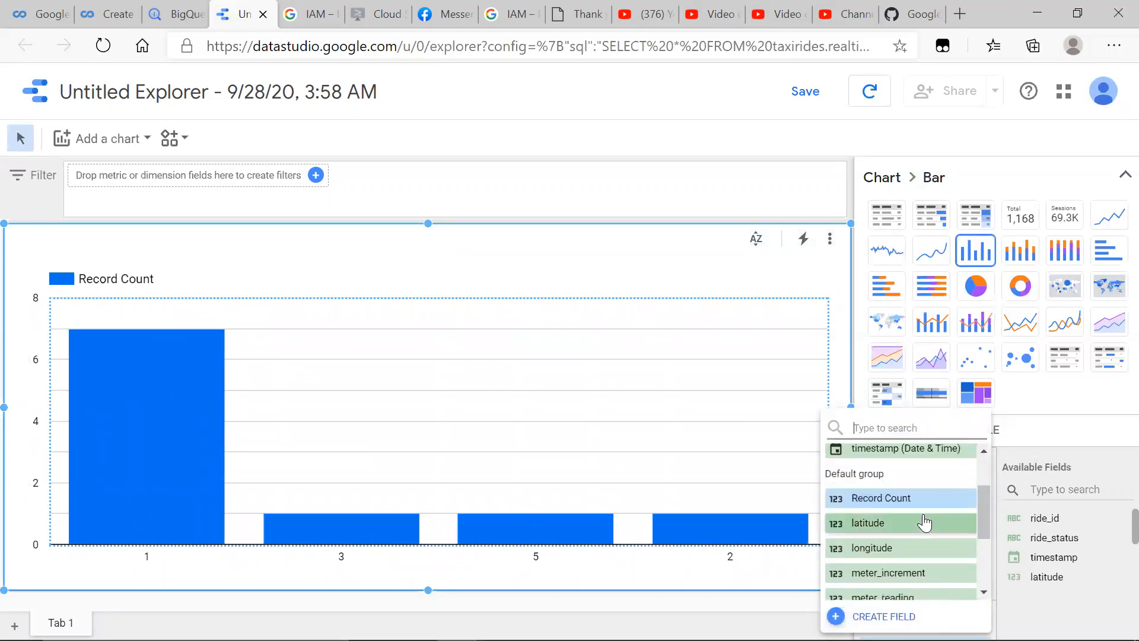
scroll(884, 558, "down", 3)
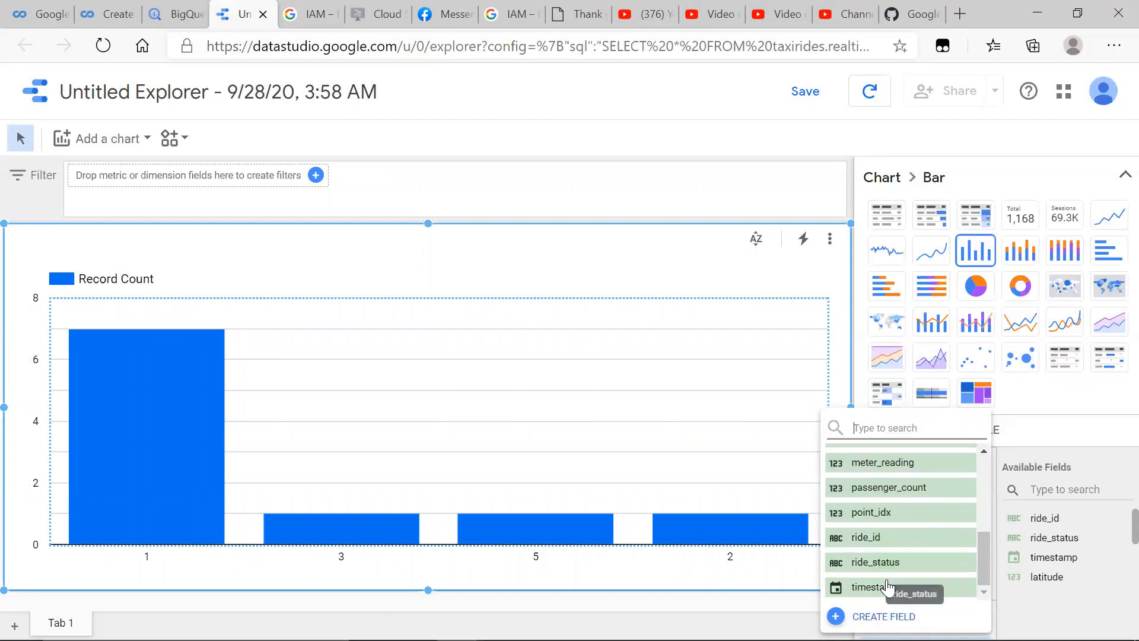
scroll(890, 552, "up", 1)
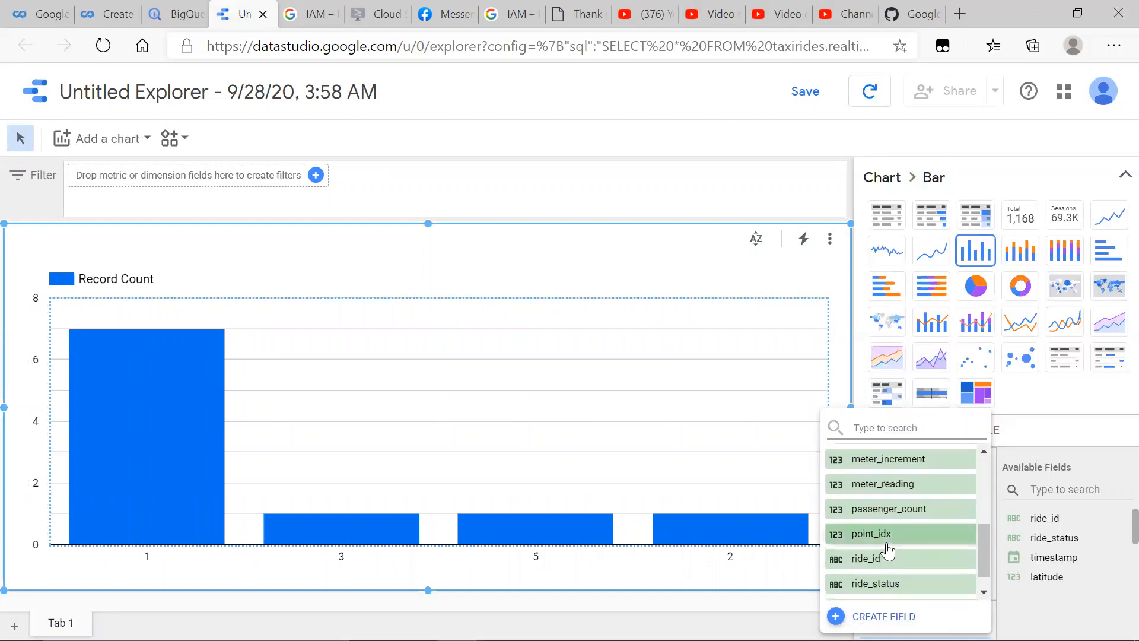
left_click(886, 485)
scroll(918, 583, "down", 1)
scroll(917, 584, "up", 3)
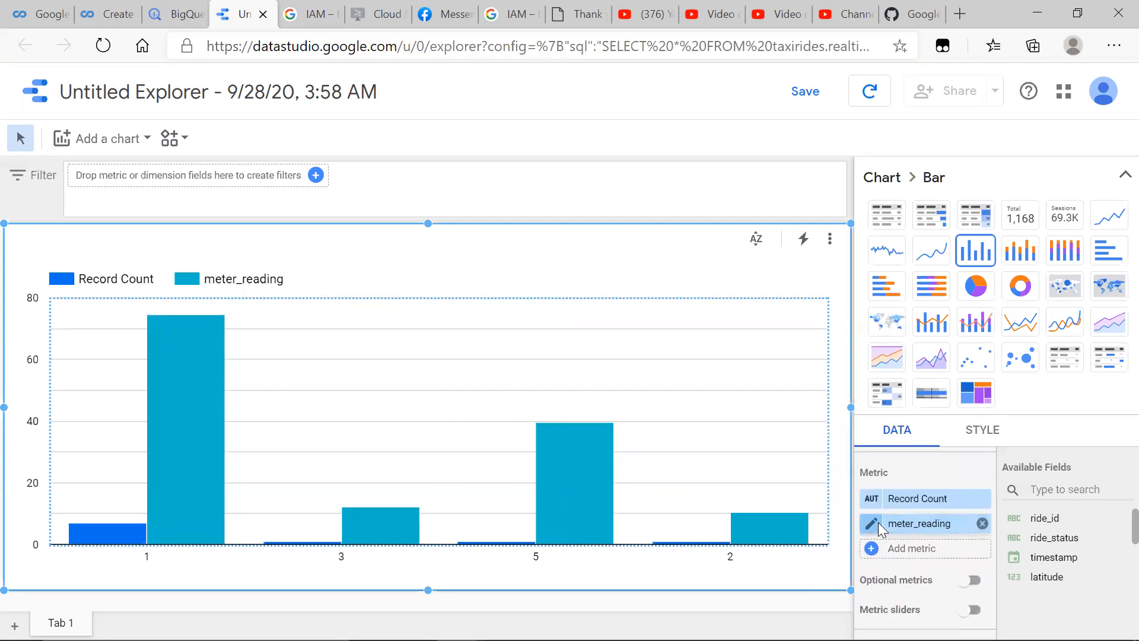
Step: Change the meter_reading metric's aggregation to Average
left_click(877, 524)
left_click(676, 291)
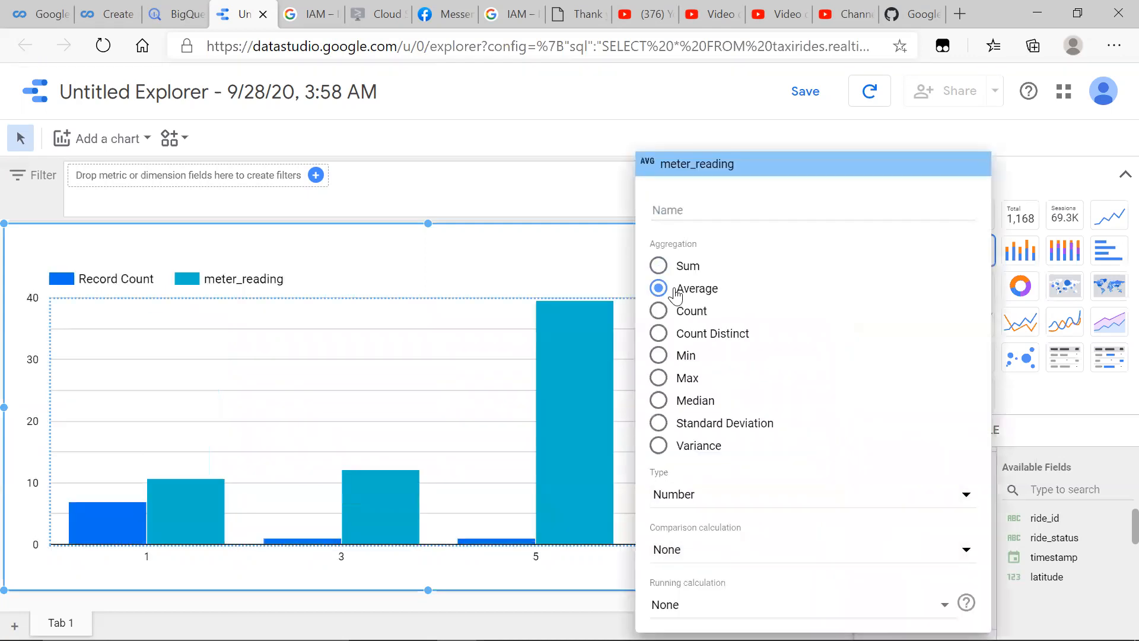
left_click(511, 579)
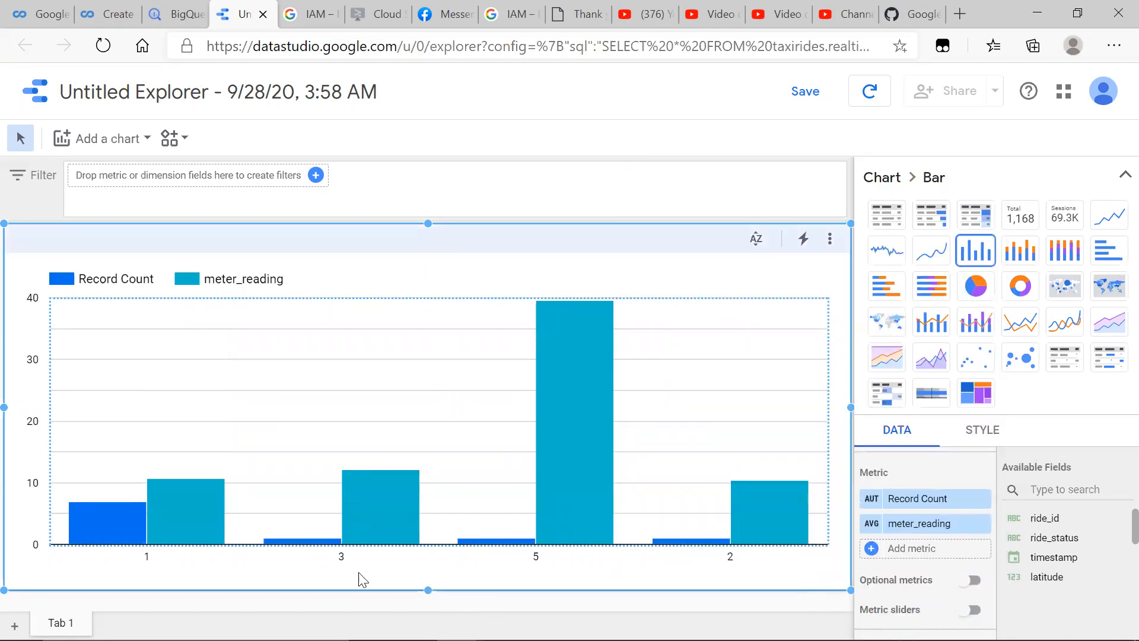
Step: Inspect the record count and average meter reading bars for passenger counts 1 and 3
mouse_move(127, 530)
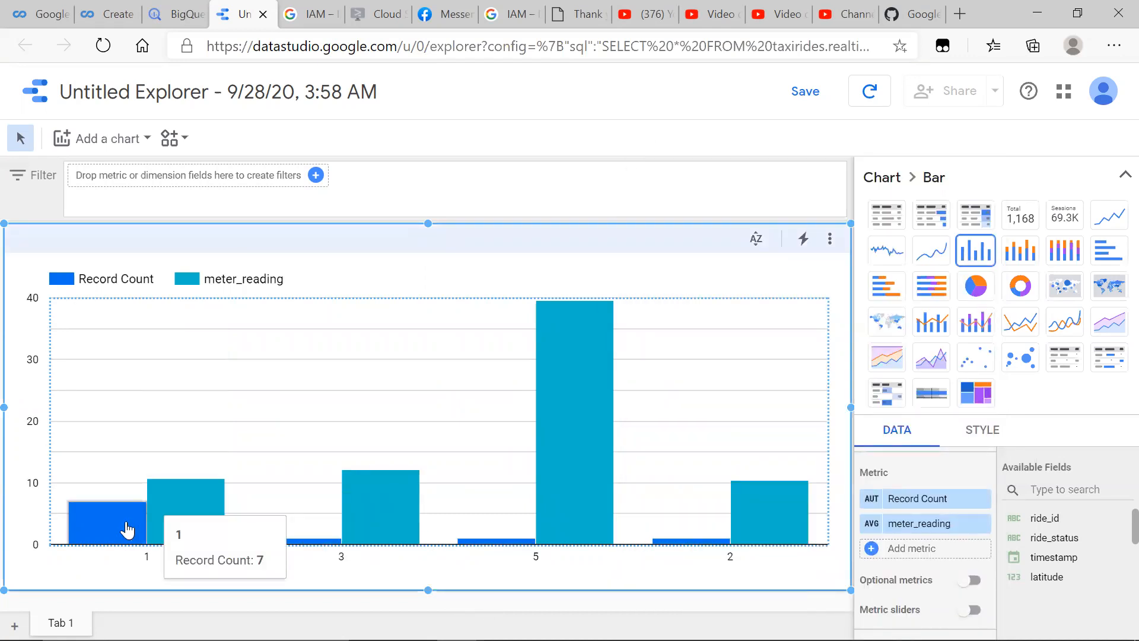
mouse_move(157, 519)
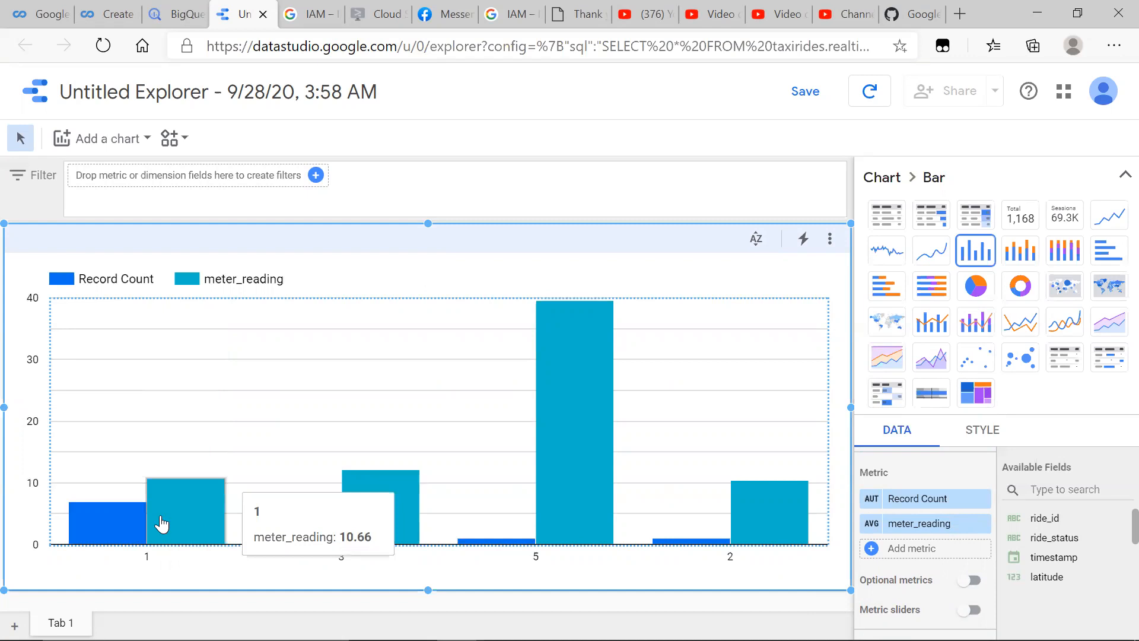
left_click_drag(331, 555, 379, 520)
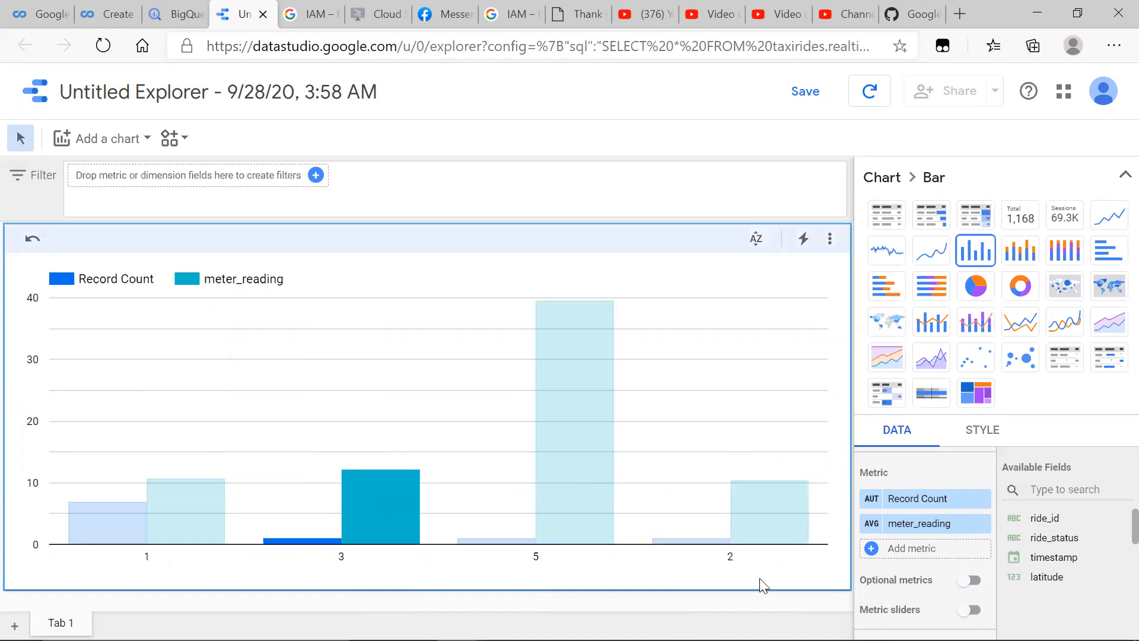
Step: Check the row limit of the BigQuery query and the data source used by the Data Studio chart
left_click(175, 14)
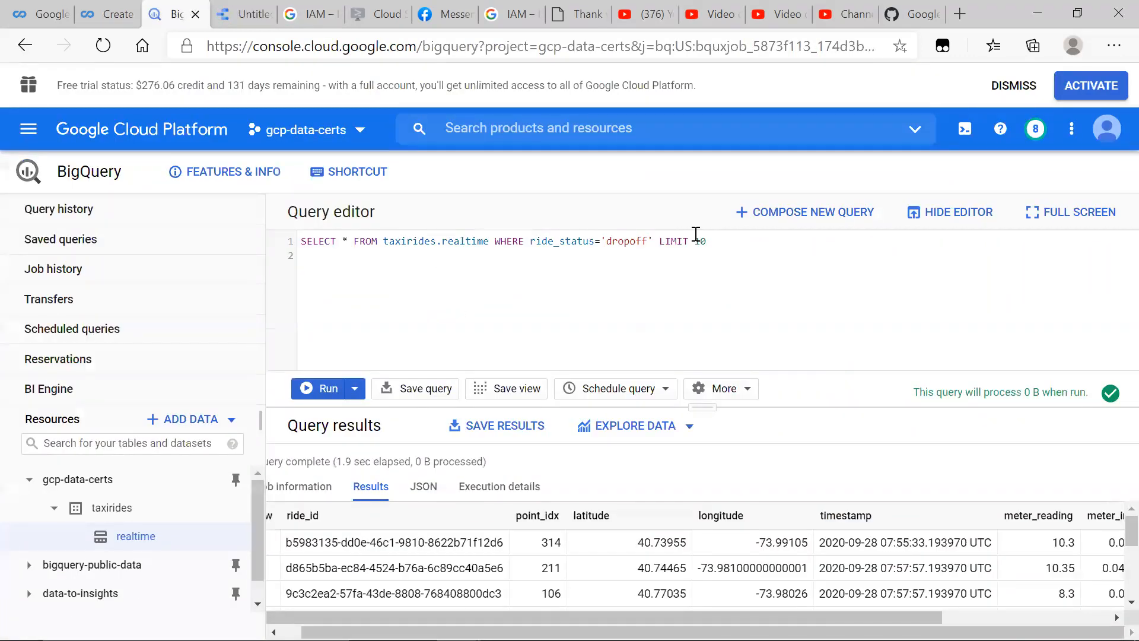
left_click(245, 14)
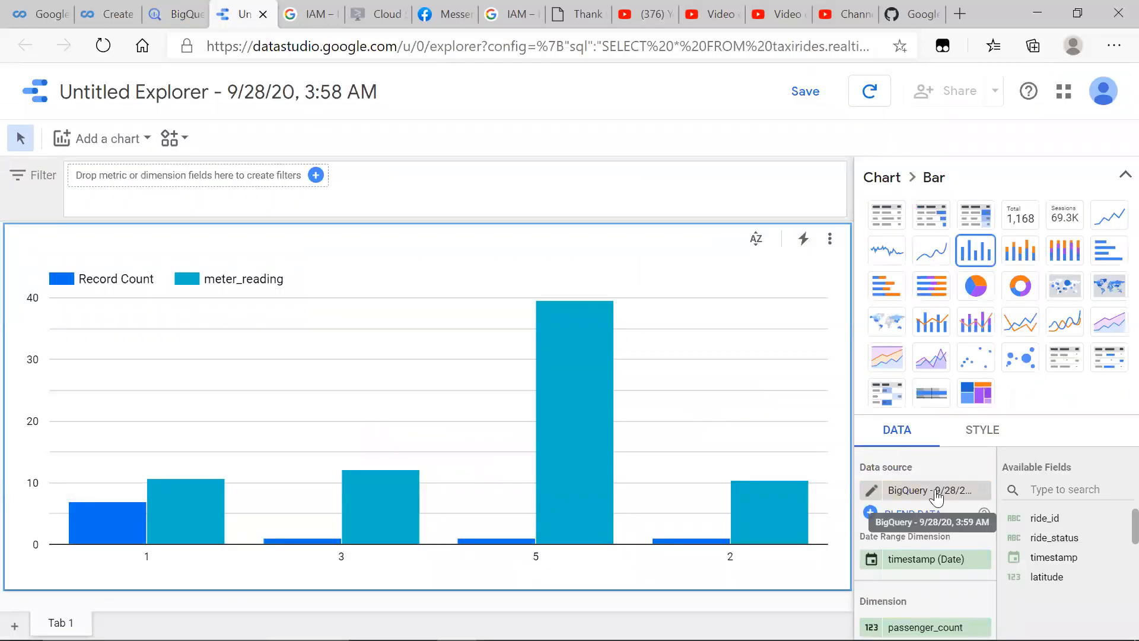
left_click(941, 492)
left_click(870, 186)
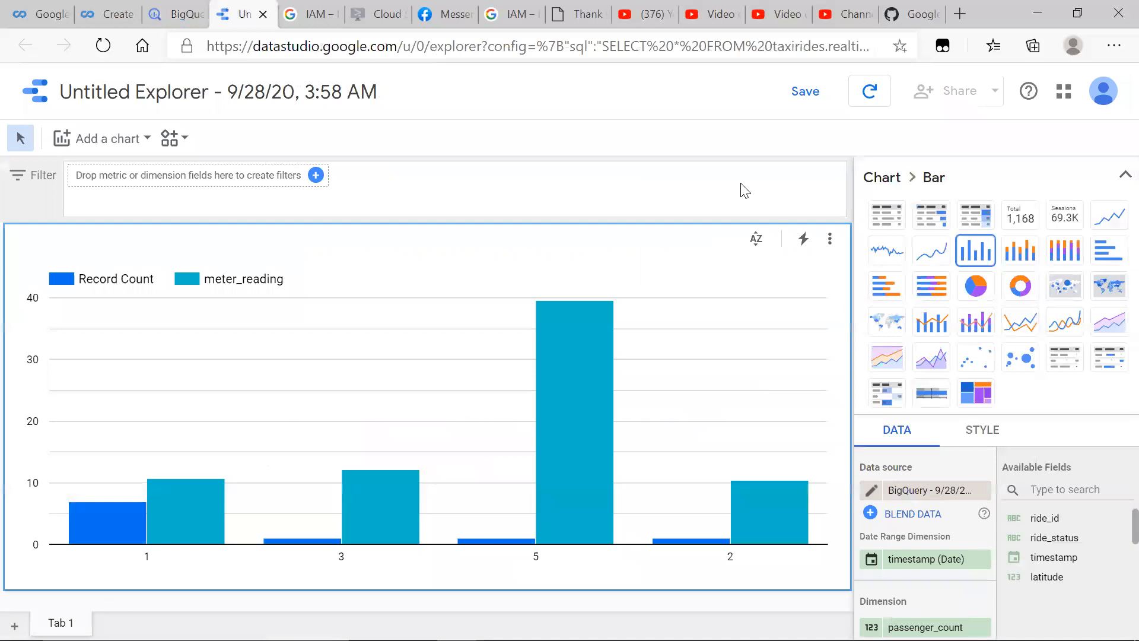
Step: Switch to BigQuery, raise the dropoff query's LIMIT to 100, and run it
left_click(172, 12)
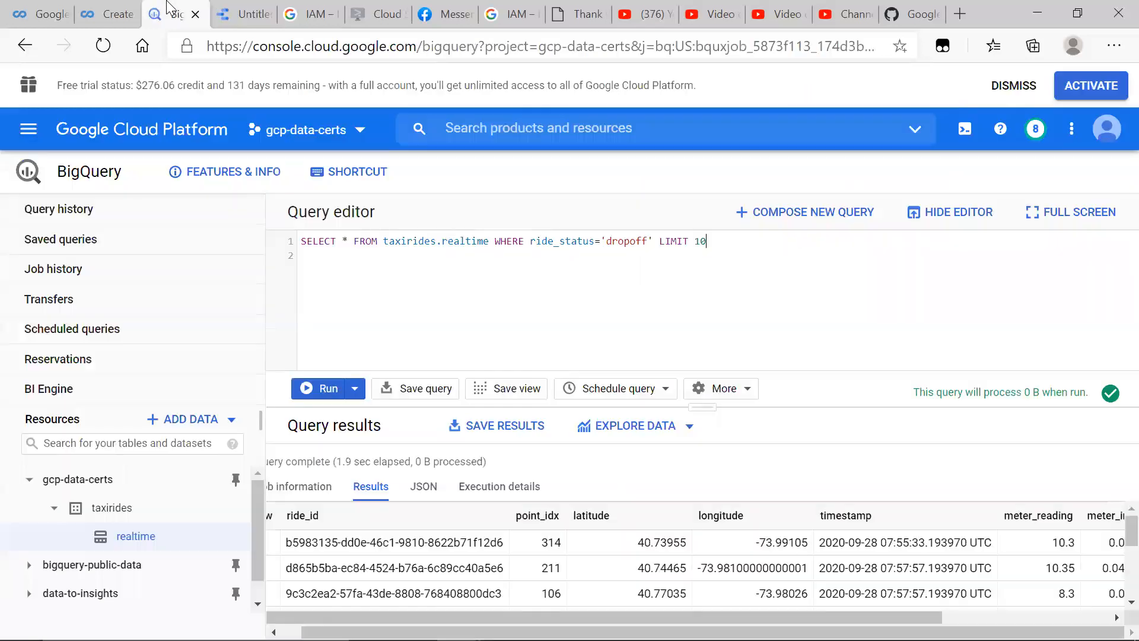
type("0")
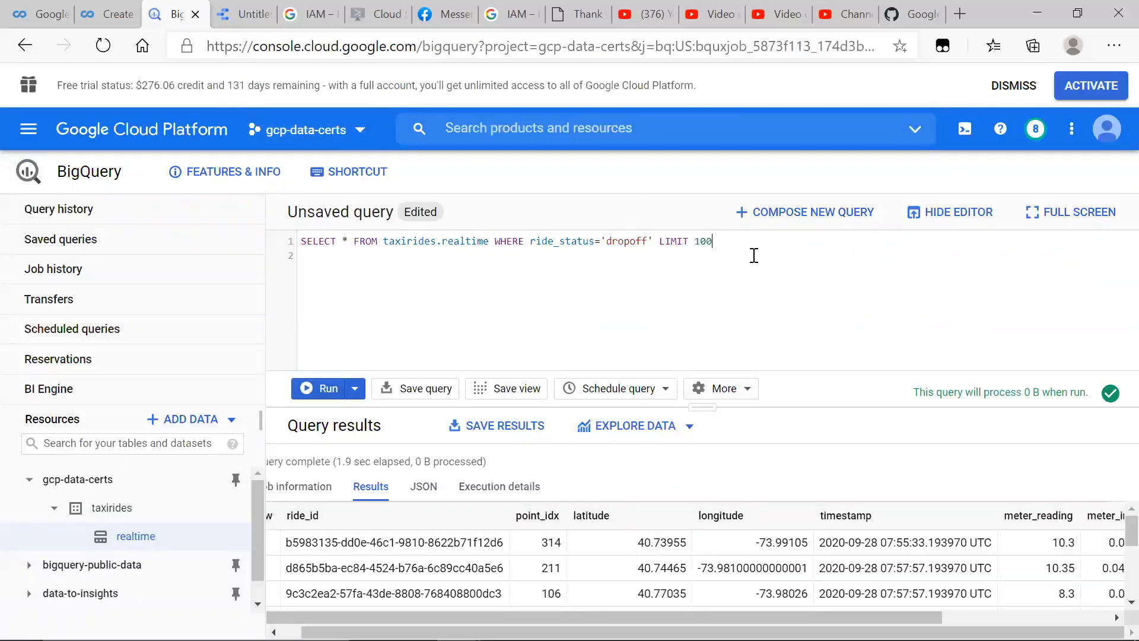
left_click(314, 389)
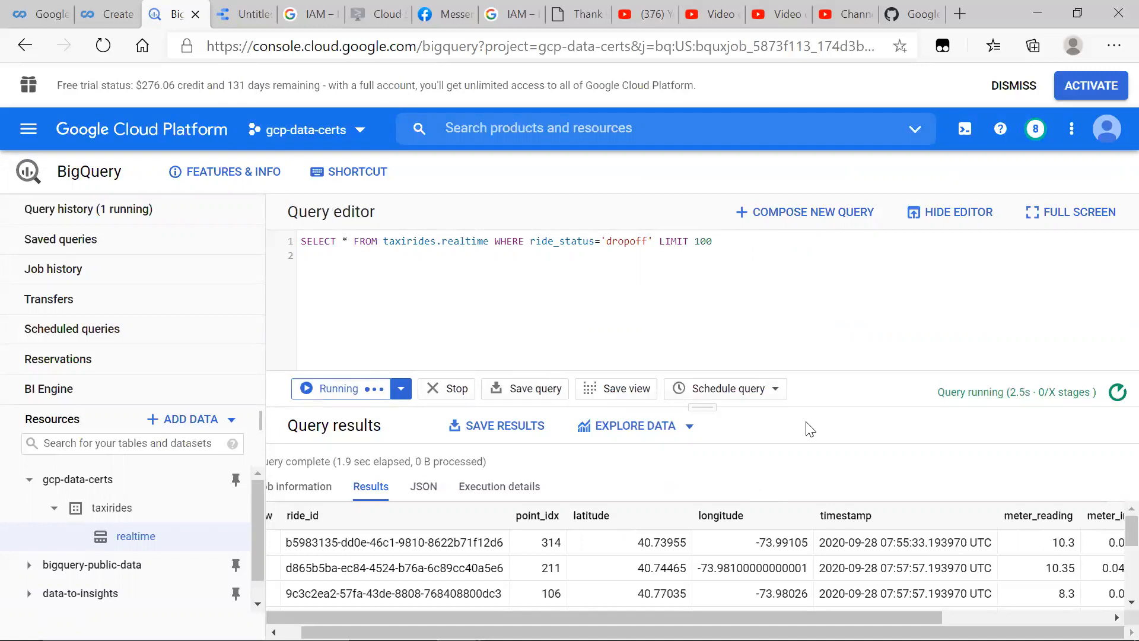
left_click(652, 431)
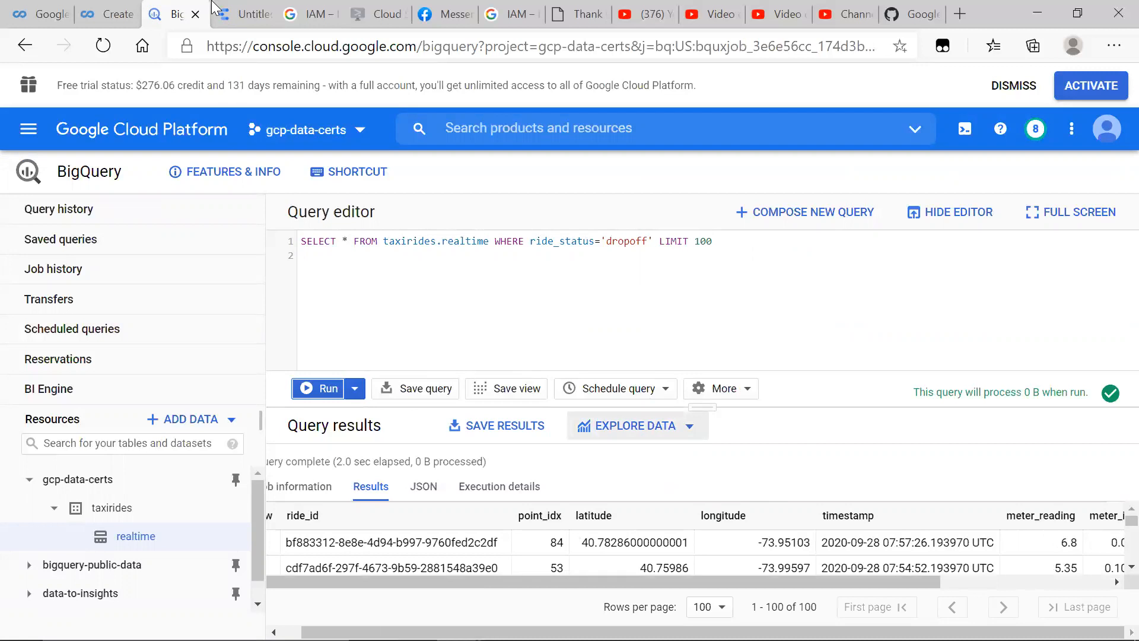
key("ctrl+shift+Tab")
key("ctrl+shift+Tab")
key("ctrl+w")
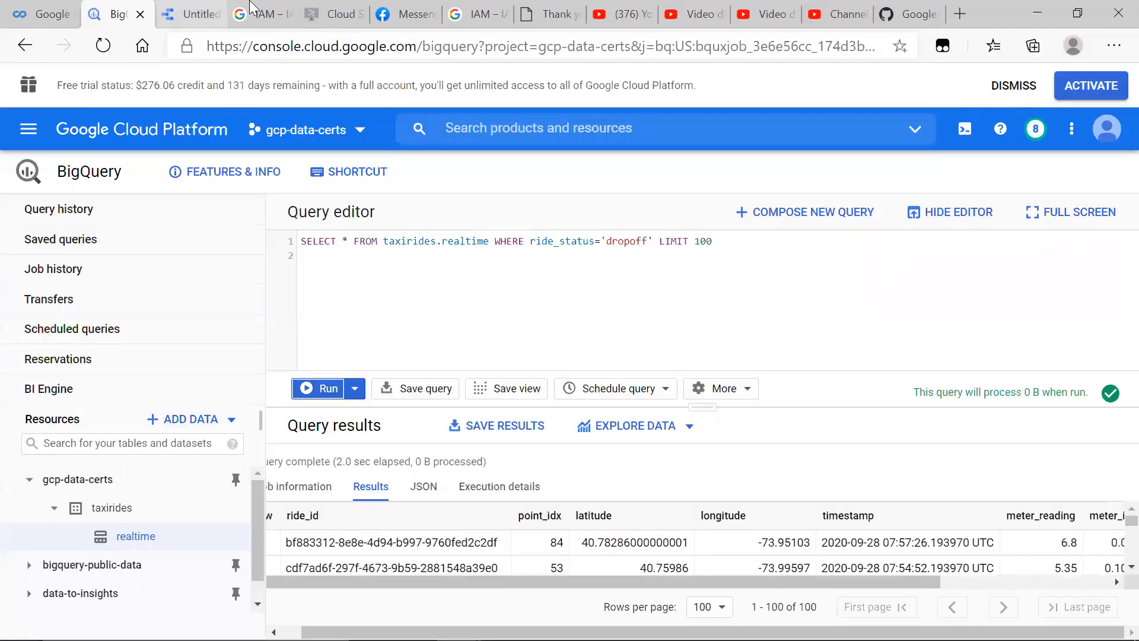
key("ctrl+shift+t")
left_click(174, 7)
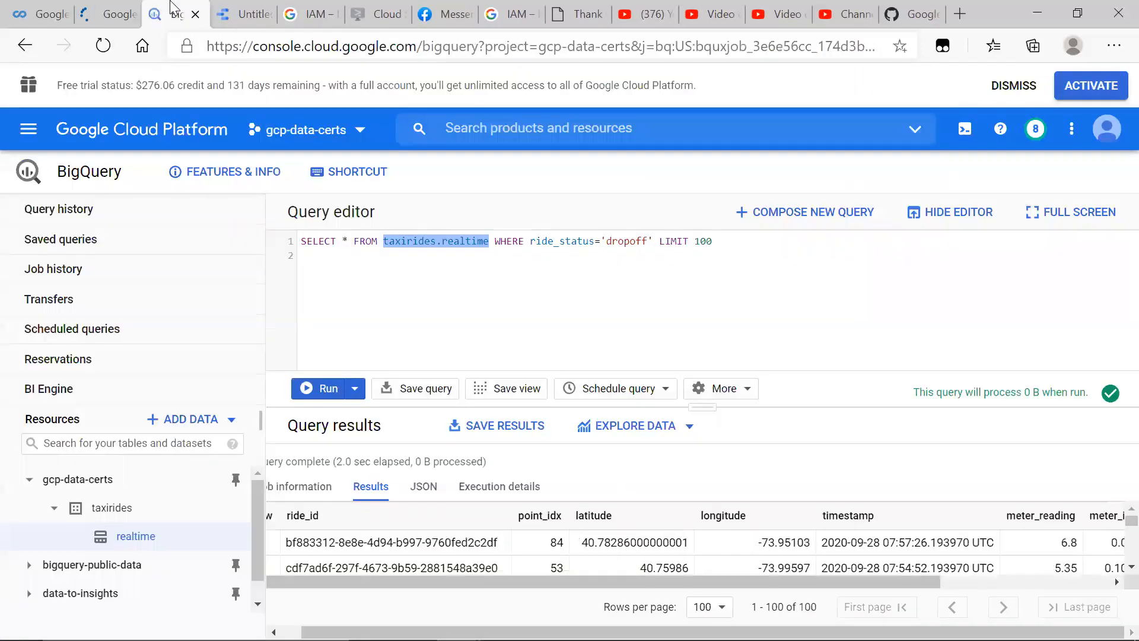
Step: Close the old Data Studio explorer and explore the 100-row BigQuery results with Data Studio in a new one
left_click(216, 5)
left_click(263, 14)
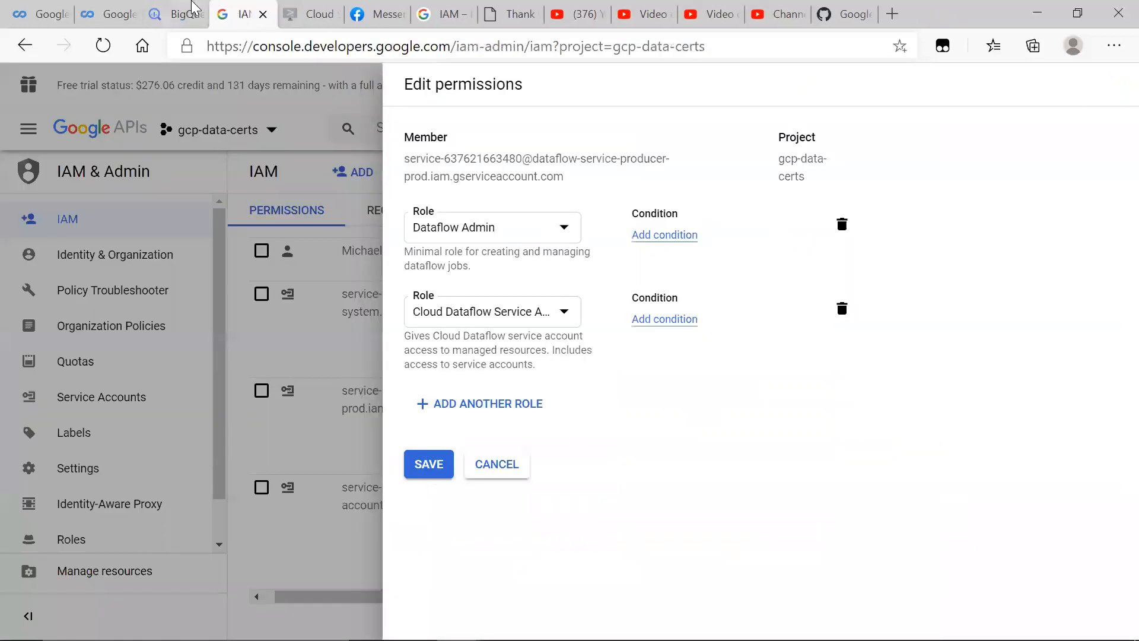
key("ctrl+shift+Tab")
left_click(651, 425)
left_click(647, 458)
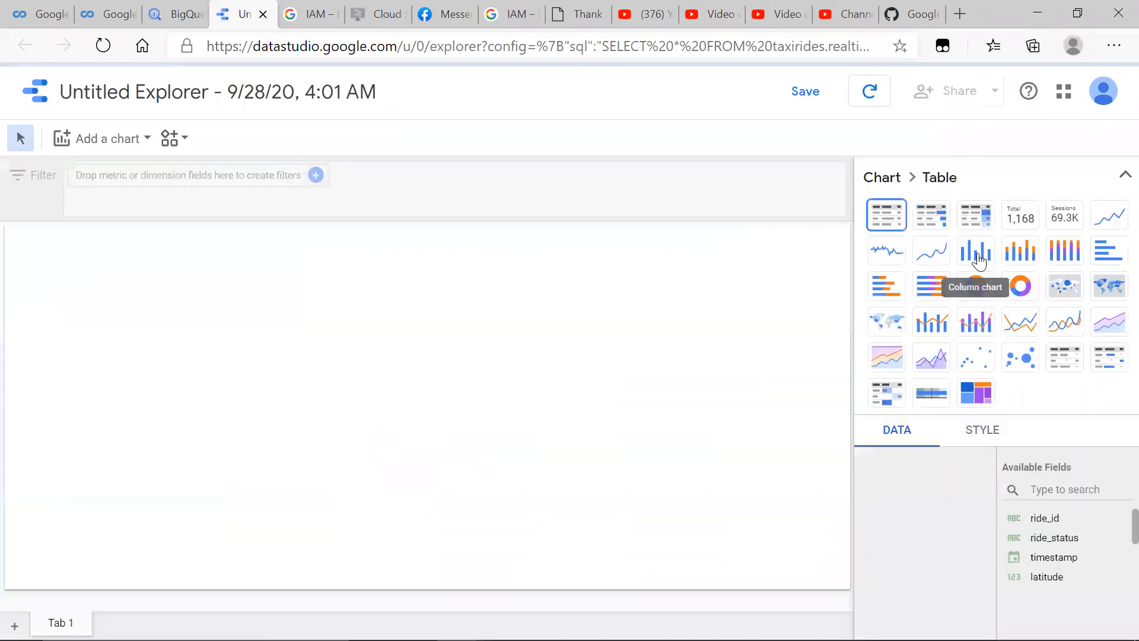
Step: Change the new explorer's table into a column chart and set its dimension to passenger_count
left_click(976, 250)
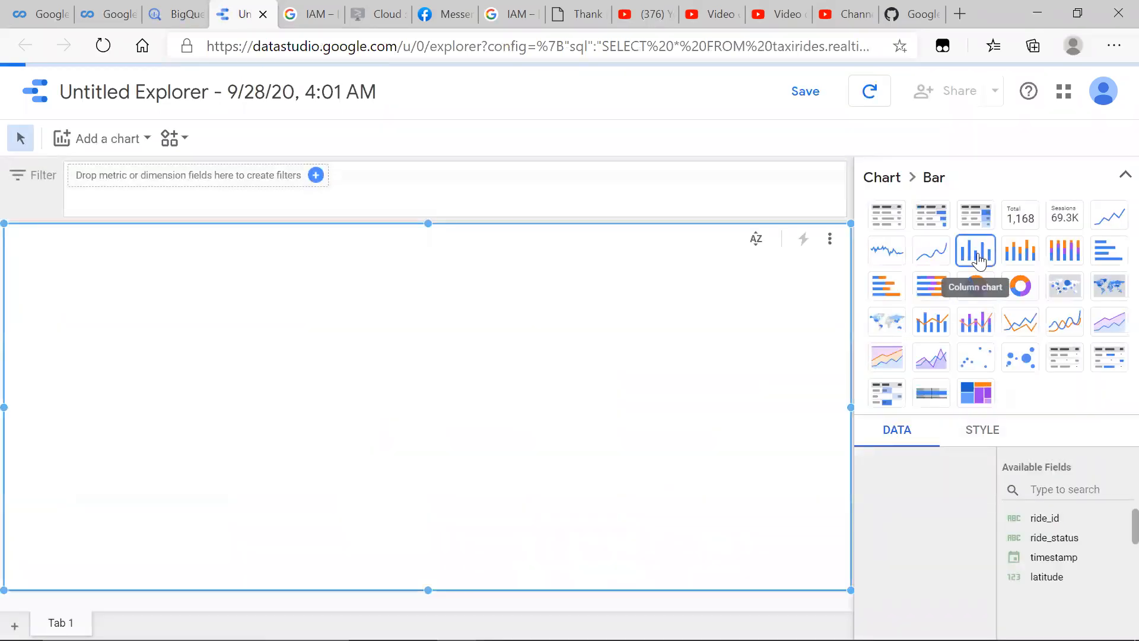
scroll(969, 534, "down", 3)
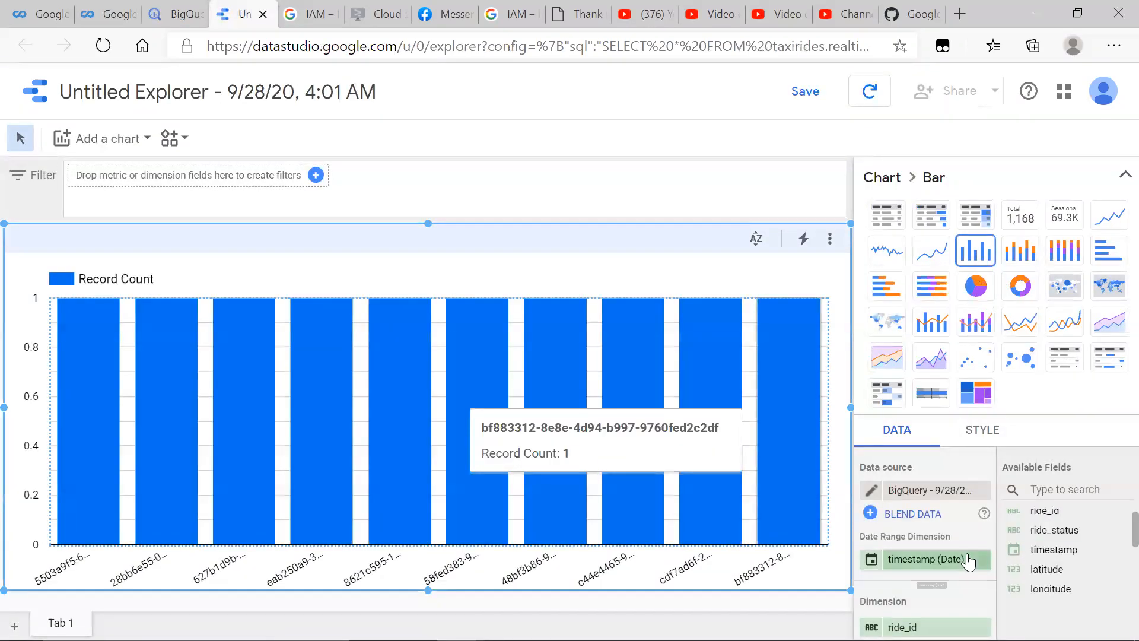
left_click(935, 495)
scroll(921, 511, "down", 5)
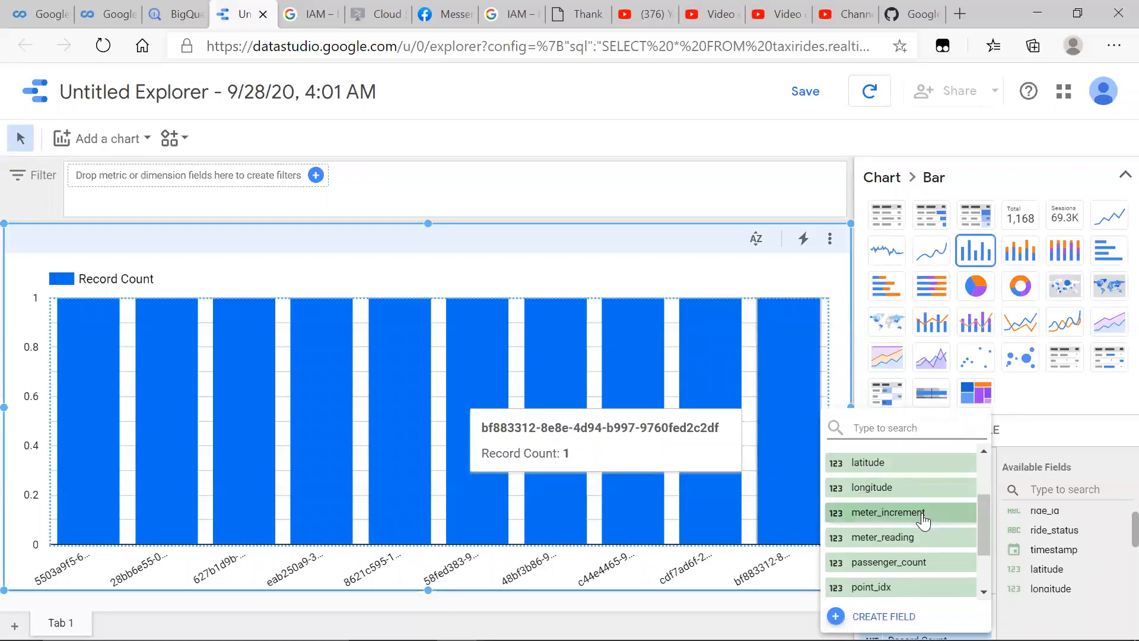
left_click(916, 488)
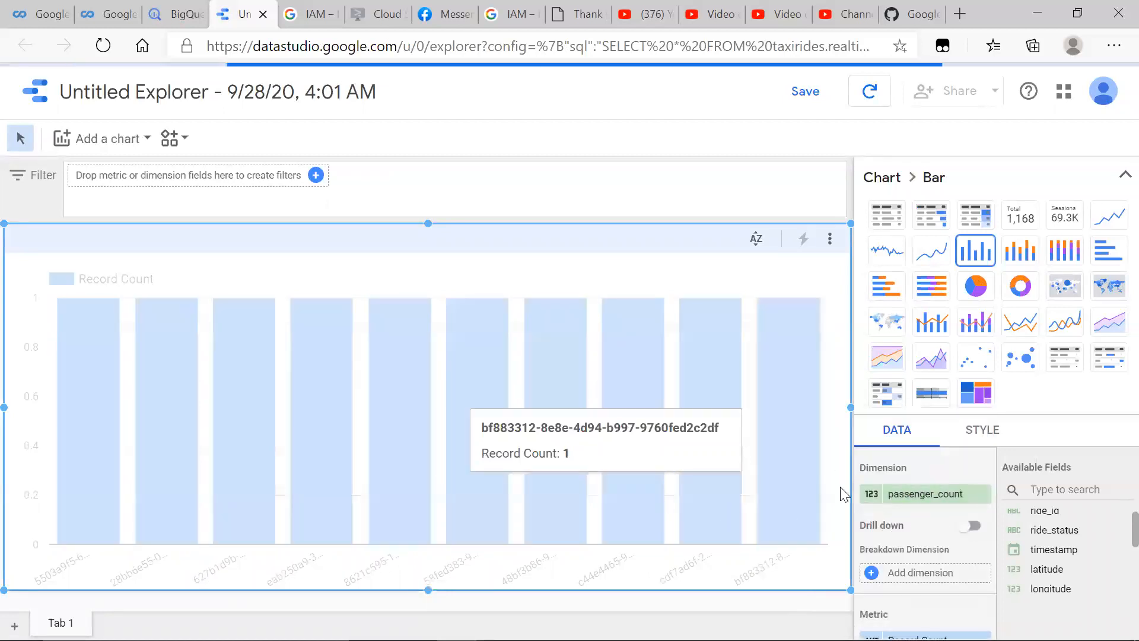
Step: Try 100 as the column chart's number of bars in its style settings, and restore it to 10
left_click(980, 436)
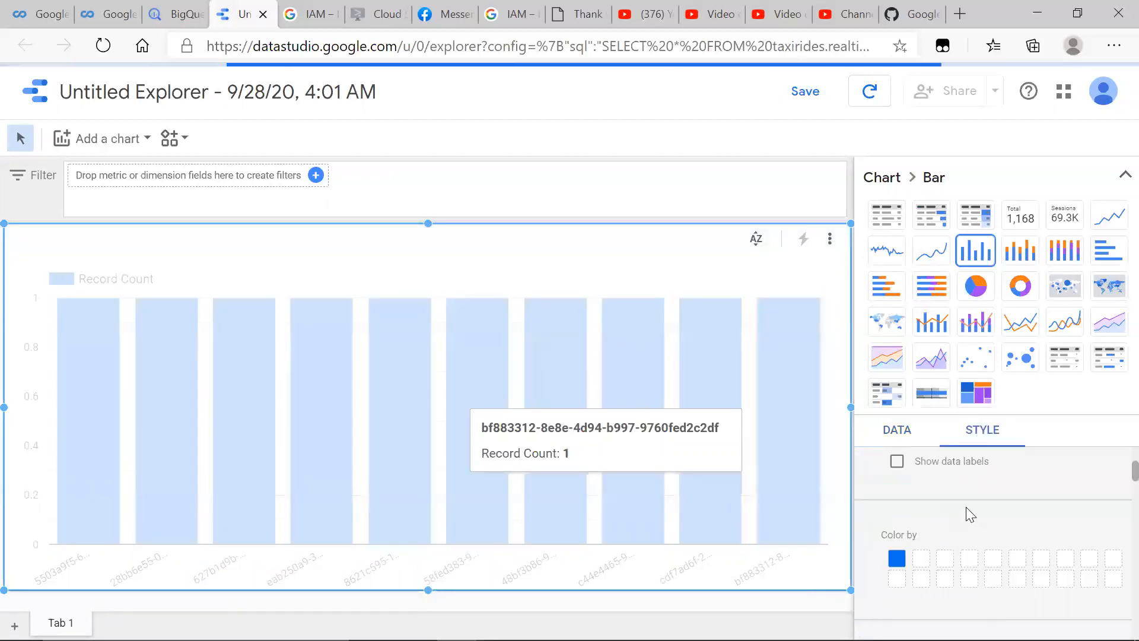
scroll(935, 490, "up", 2)
left_click(928, 547)
type("00")
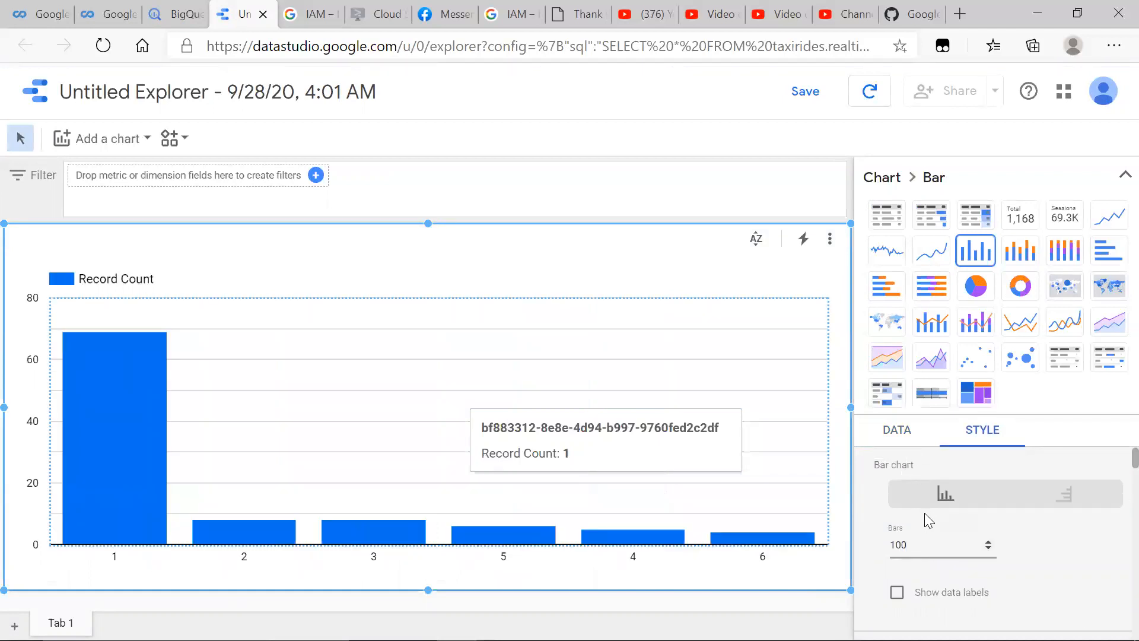
key("BackSpace")
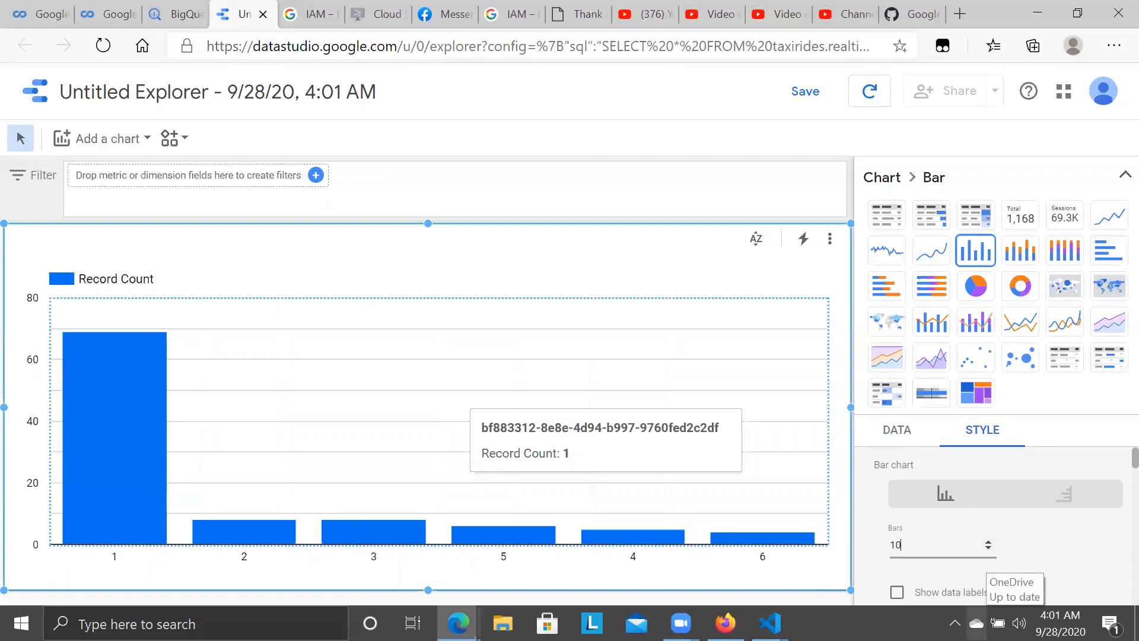
Step: Replace the column chart's Record Count metric with meter_reading and set its aggregation to Average
left_click(911, 429)
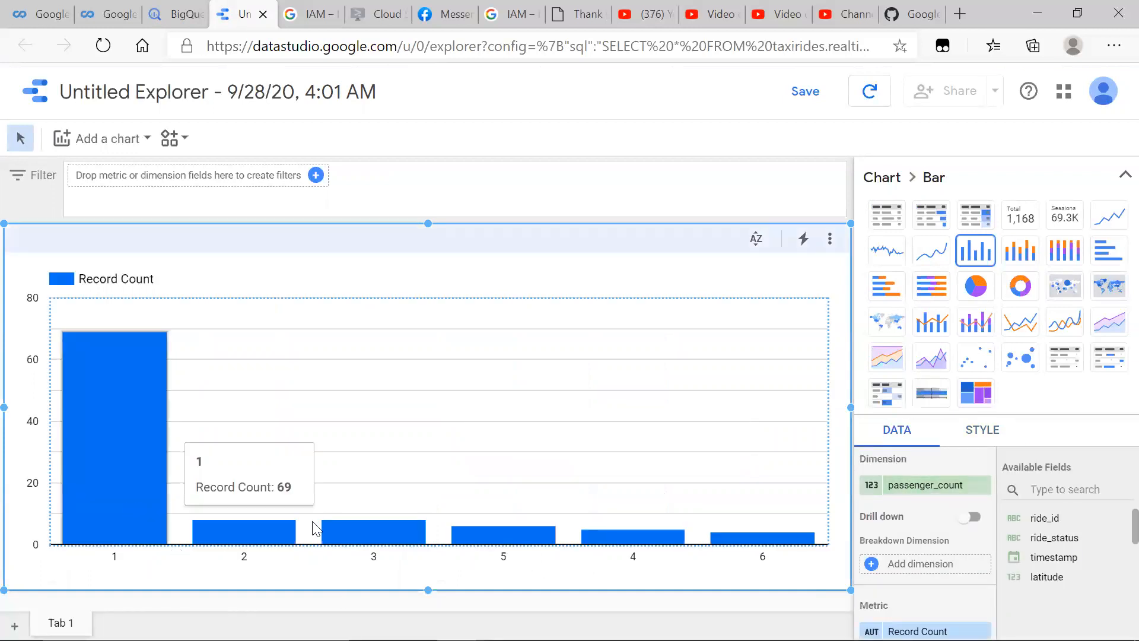
scroll(896, 572, "down", 2)
scroll(897, 571, "down", 1)
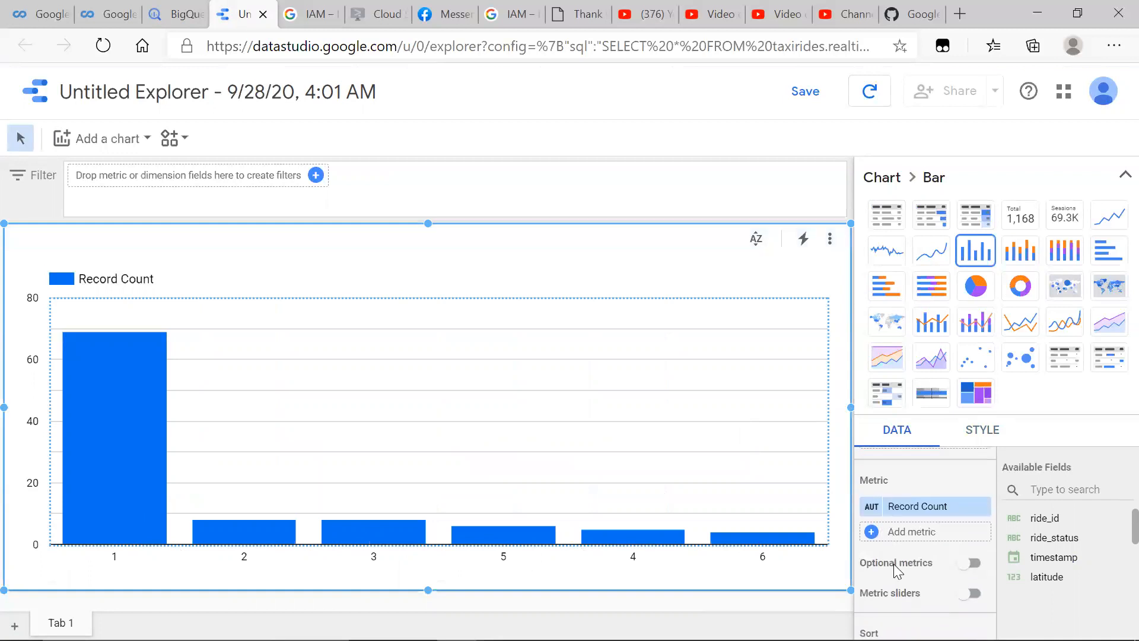
left_click(893, 506)
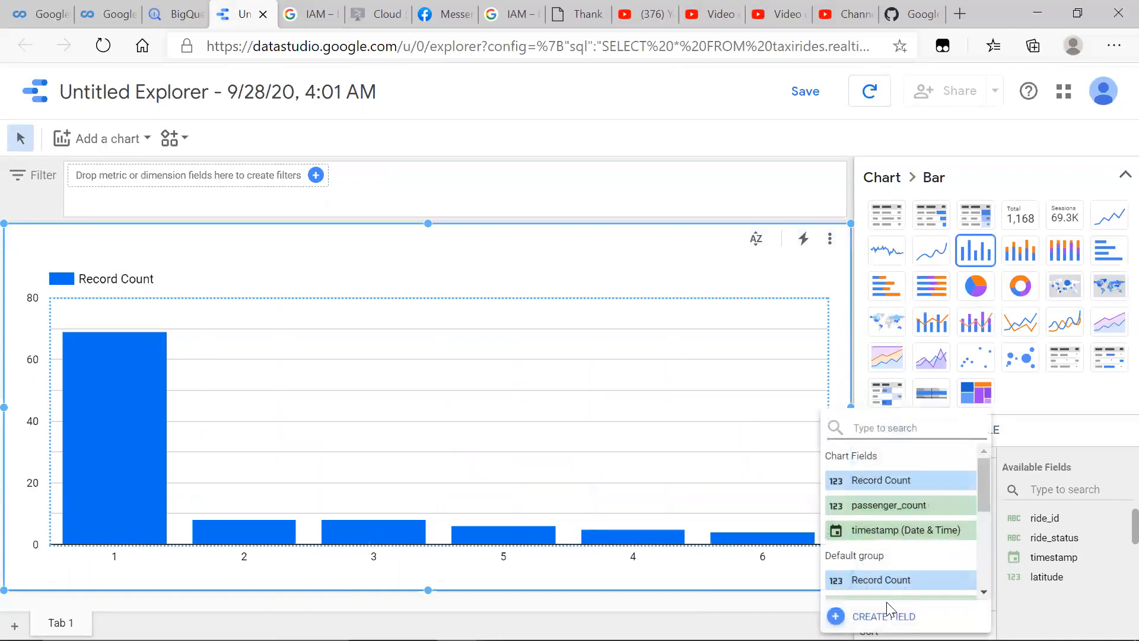
scroll(902, 564, "down", 3)
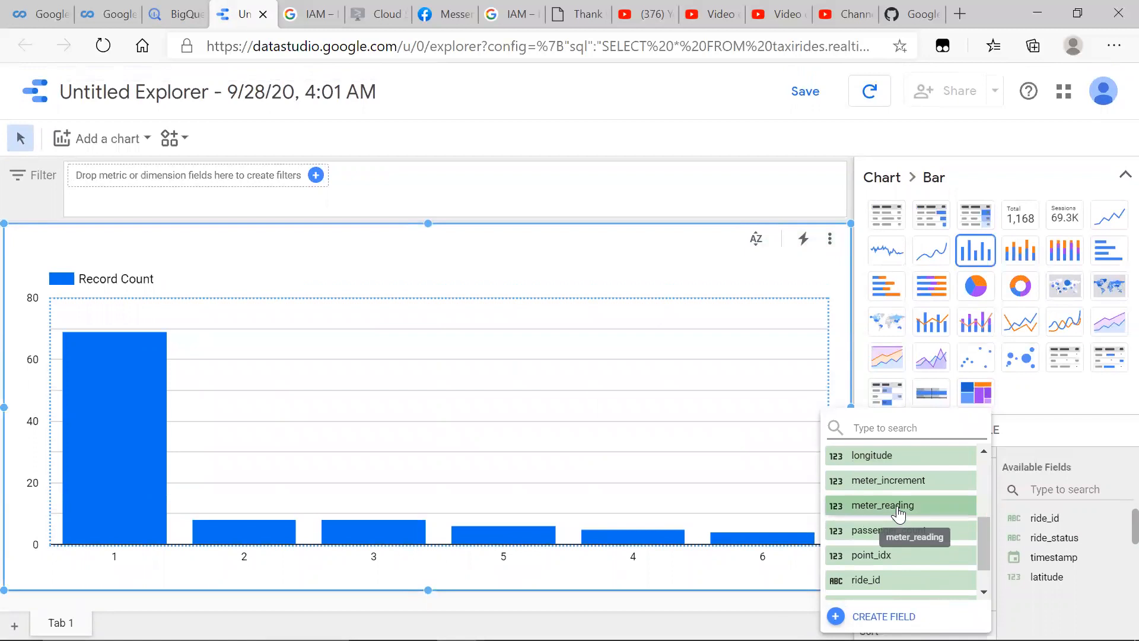
left_click(903, 505)
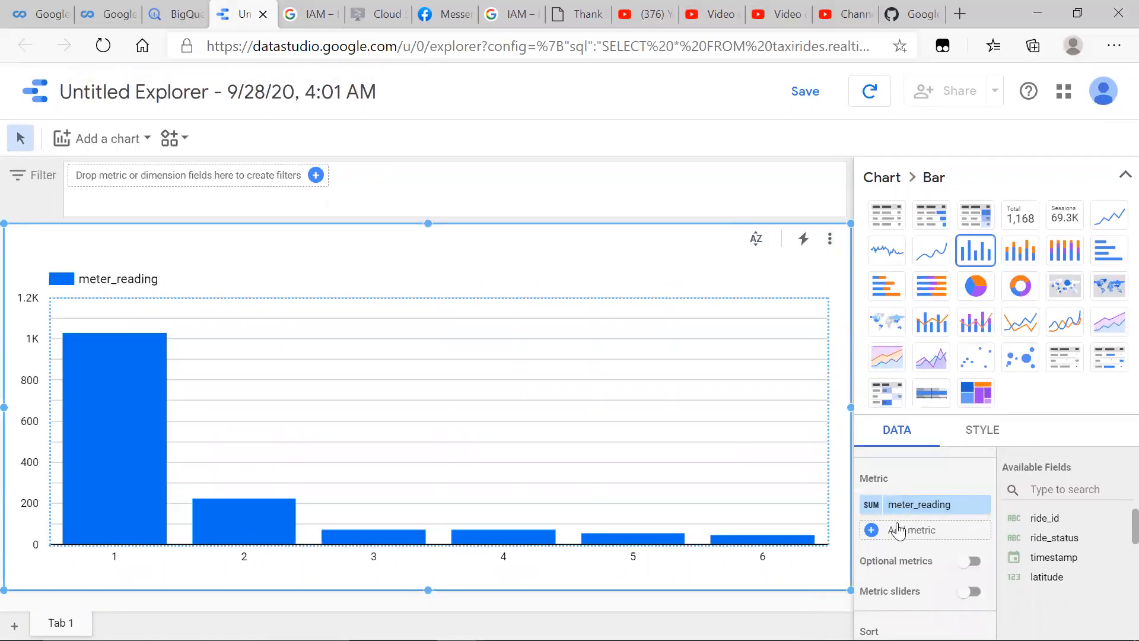
left_click(871, 505)
left_click(658, 289)
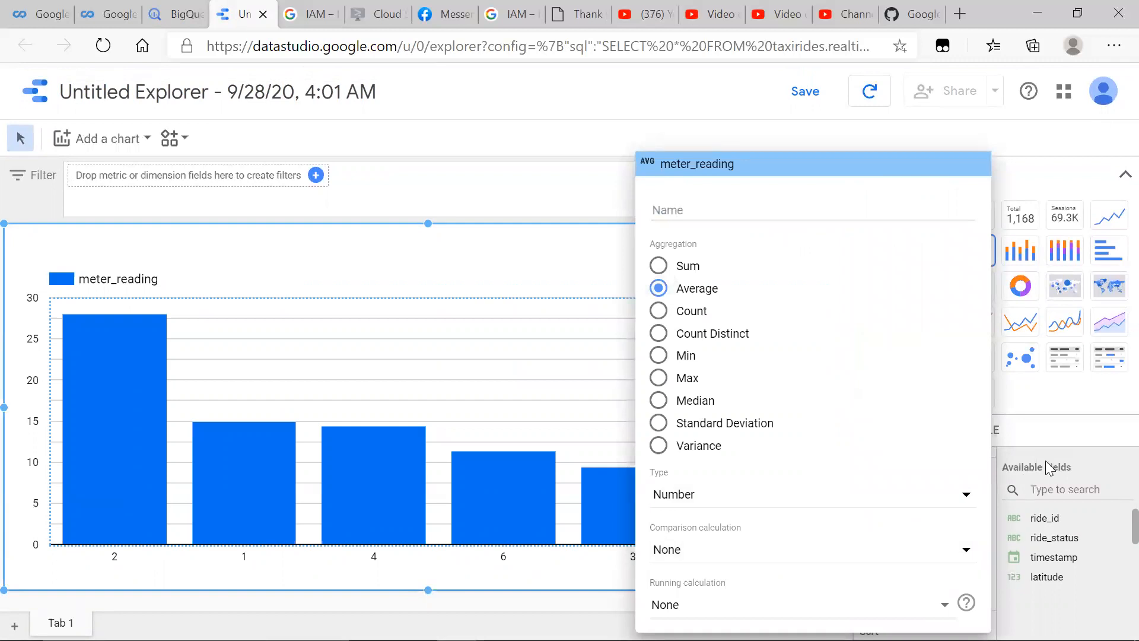
left_click(1092, 464)
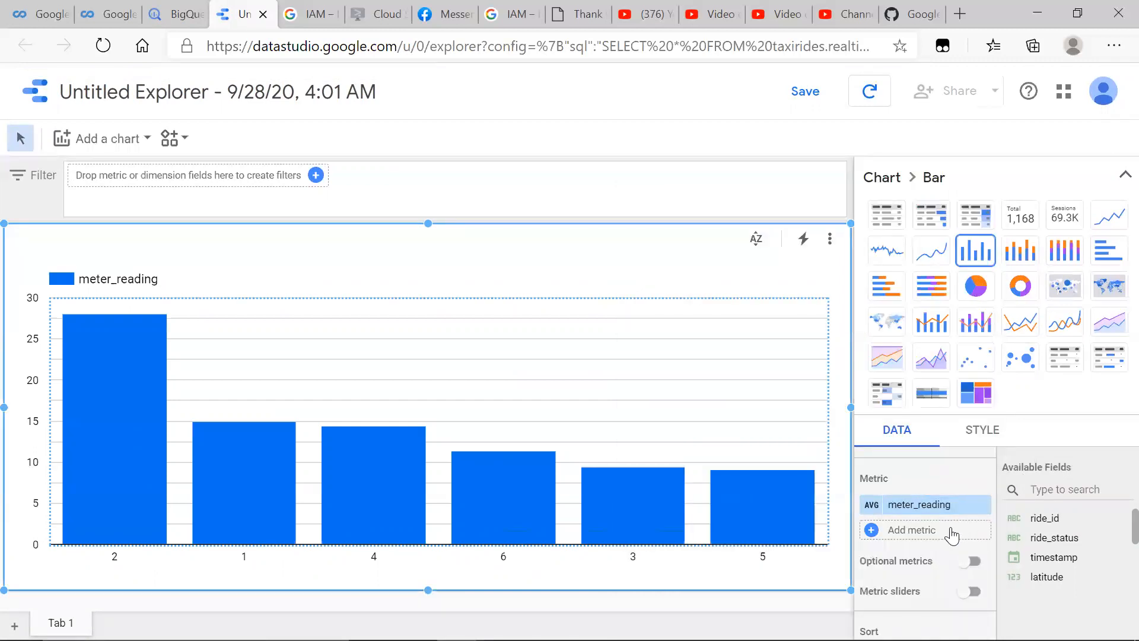
Step: Add passenger_count as a second metric to the column chart and inspect its bars
left_click(952, 535)
scroll(905, 513, "down", 5)
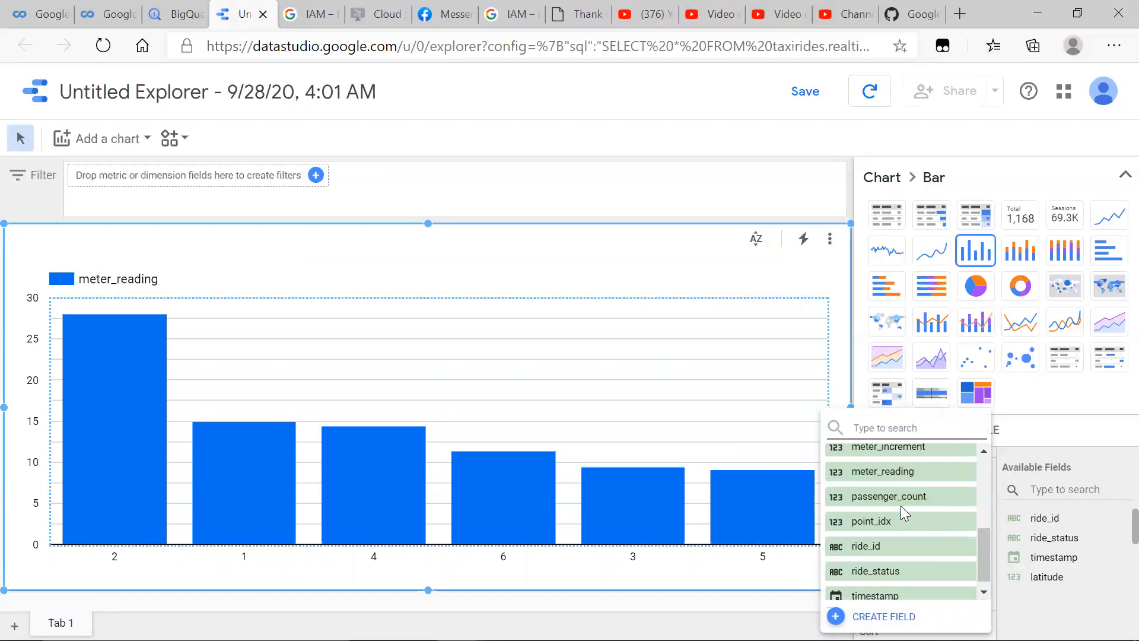
scroll(936, 546, "up", 1)
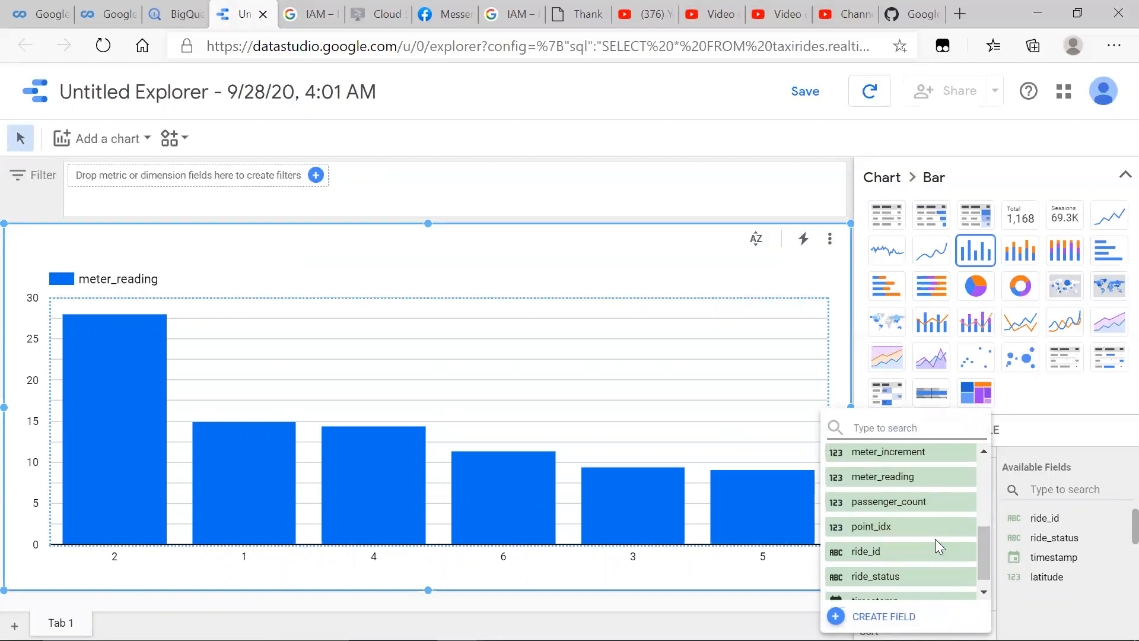
scroll(938, 537, "down", 1)
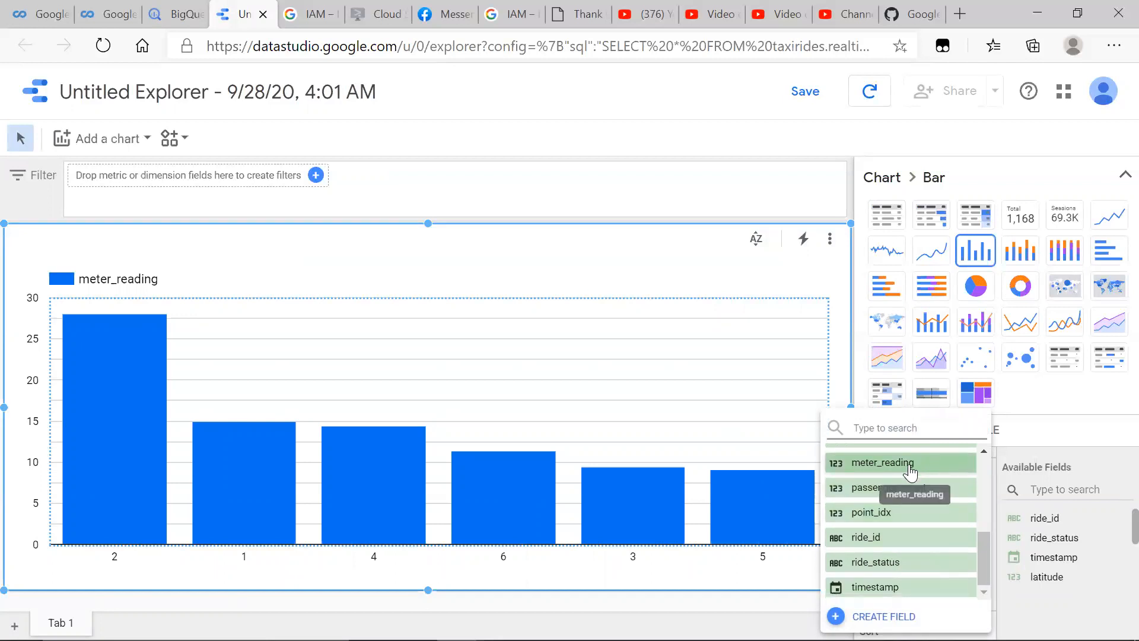
left_click(898, 489)
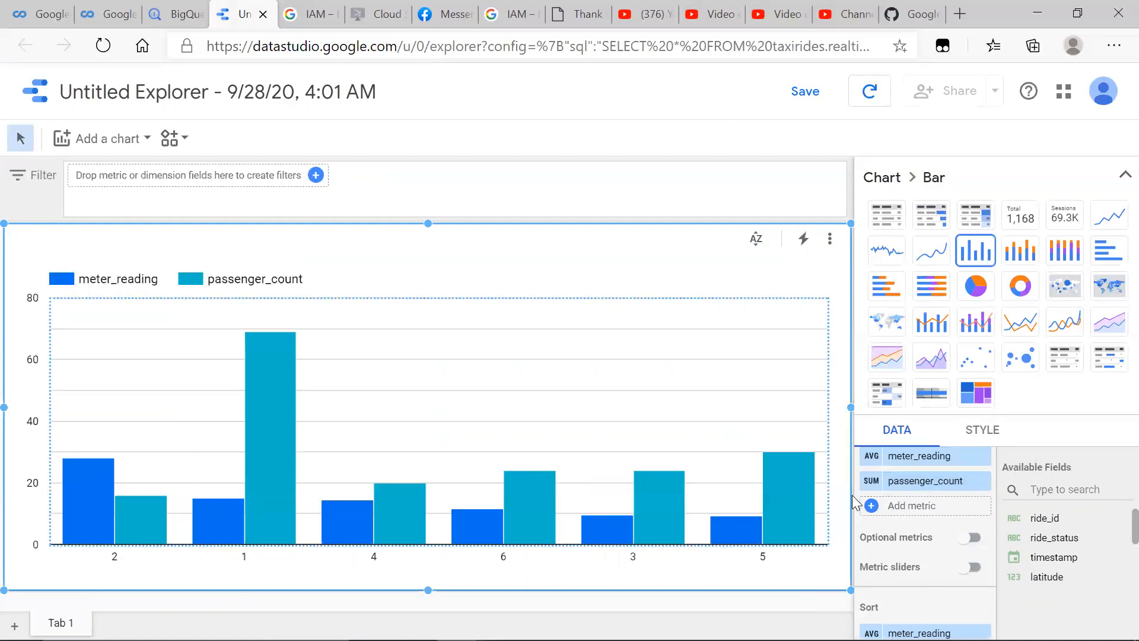
mouse_move(274, 478)
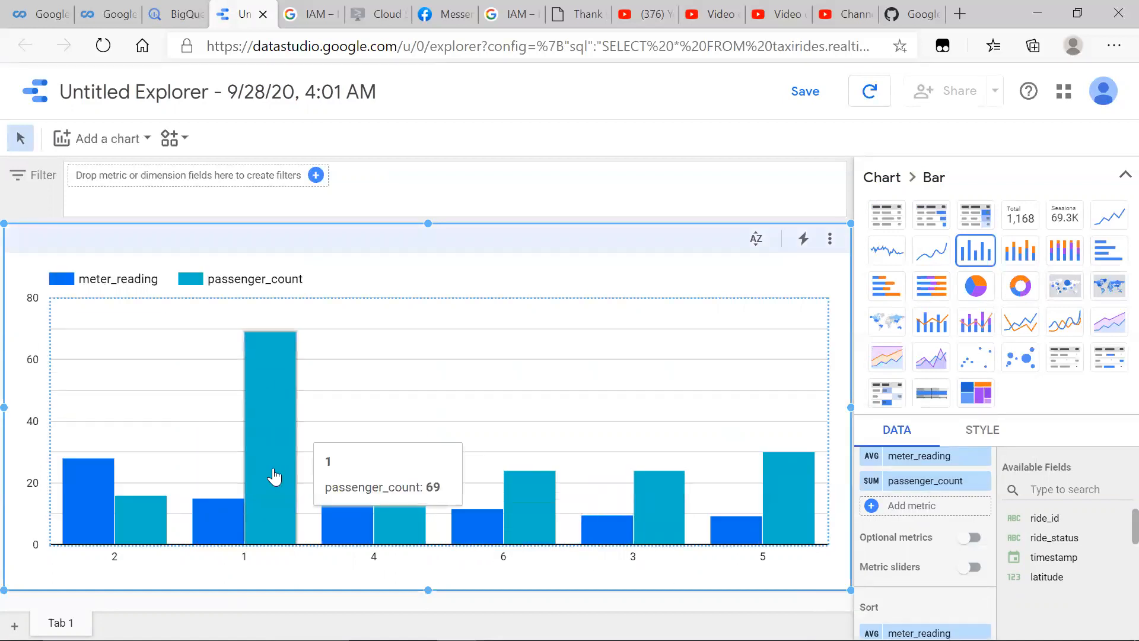
mouse_move(96, 503)
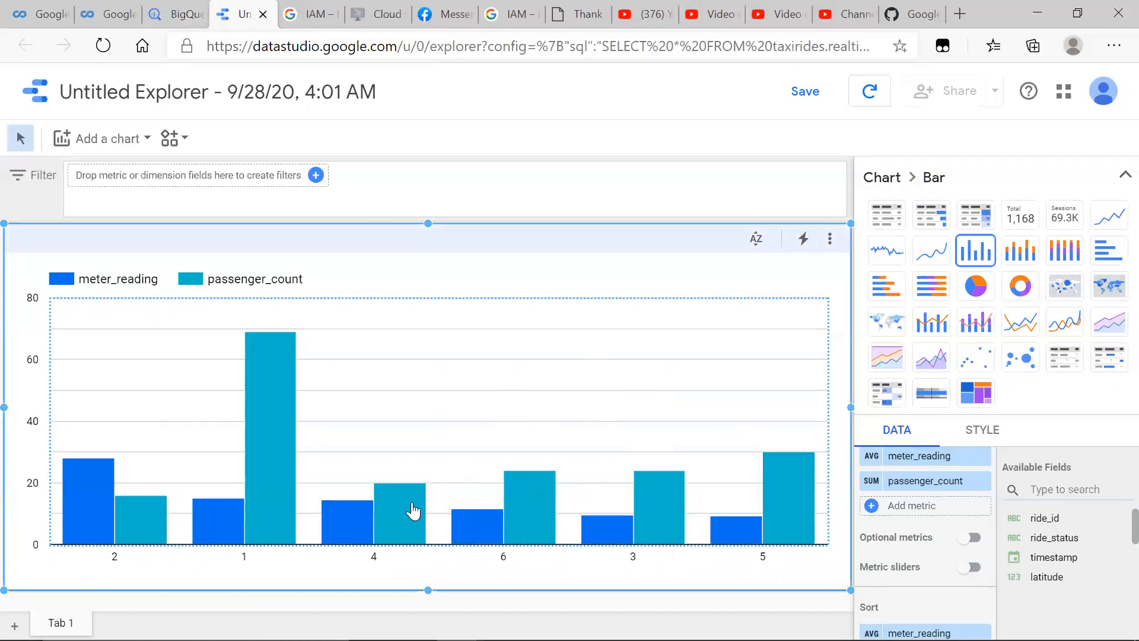
Step: Replace the BigQuery query with the per-minute dropoff aggregation query copied from README.md in Visual Studio Code
left_click(191, 13)
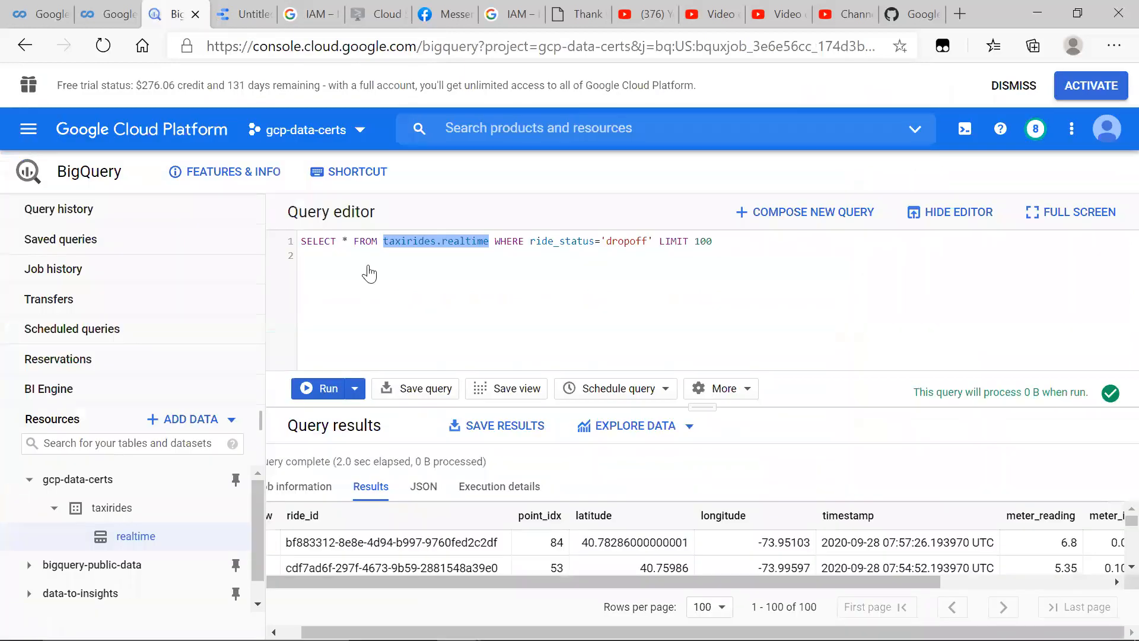
key("alt+Tab")
scroll(432, 464, "down", 7)
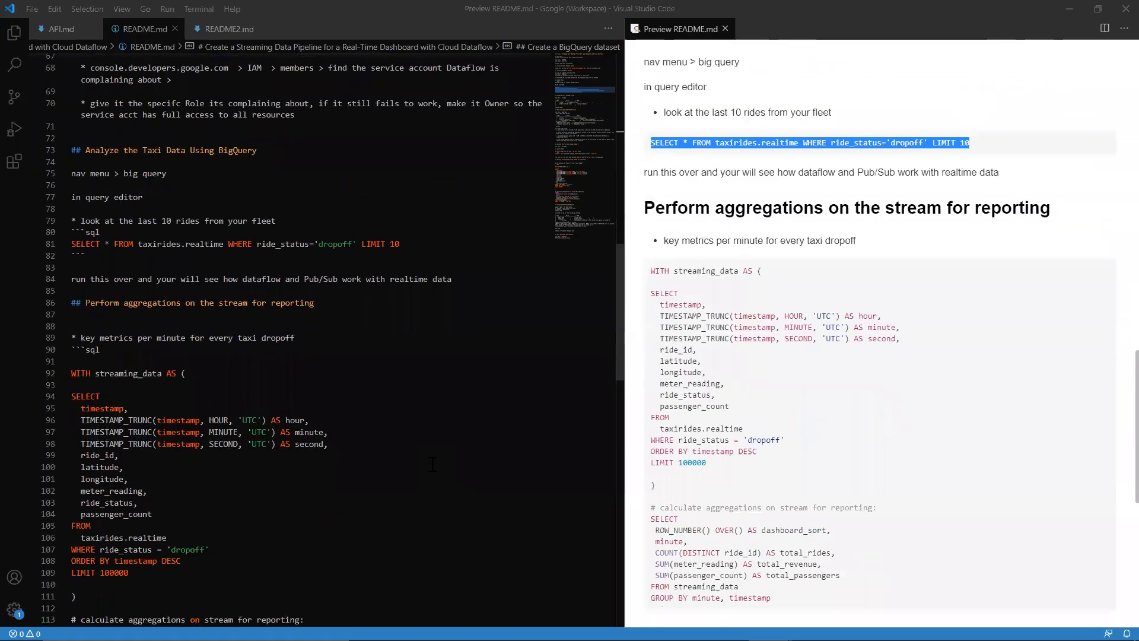
left_click_drag(196, 546, 57, 185)
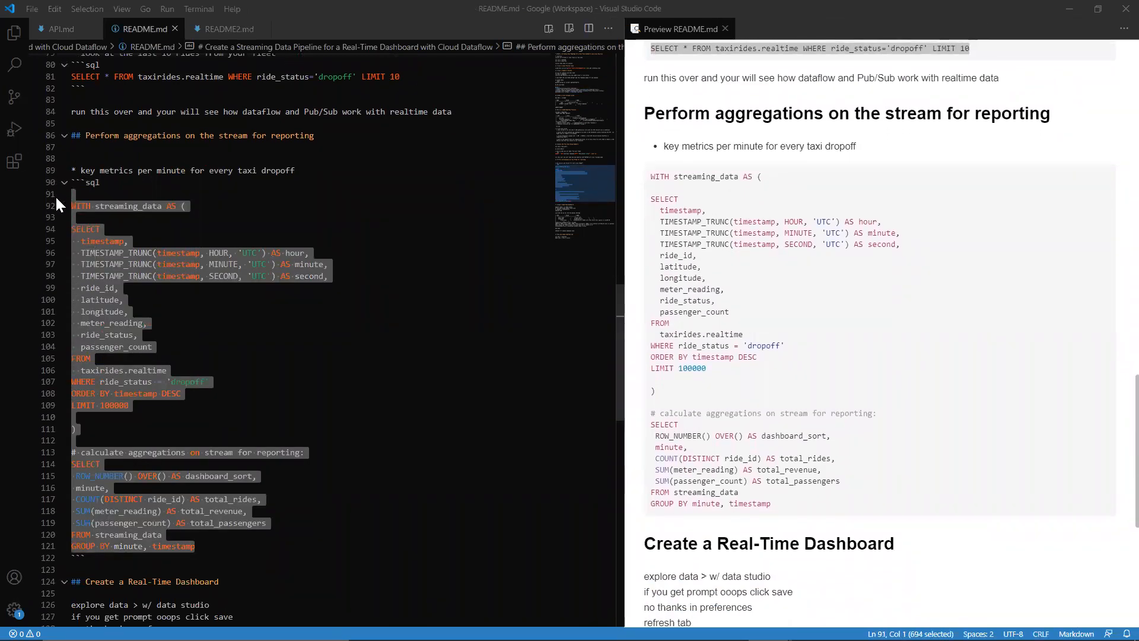
key("alt+Tab")
key("ctrl+a")
key("ctrl+v")
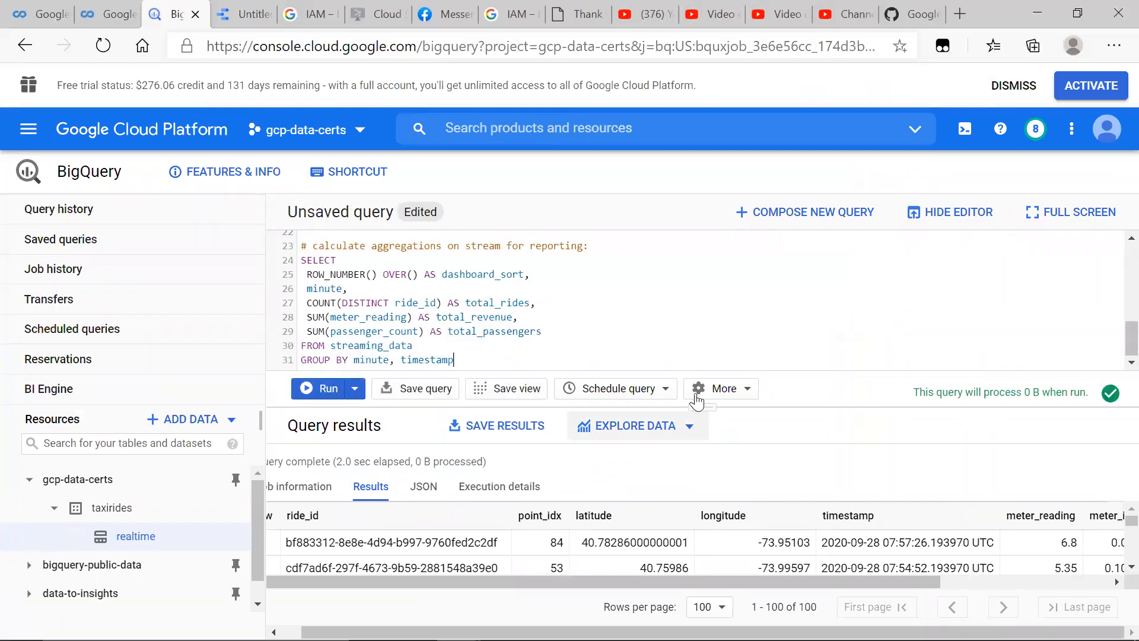
Step: Run the streaming aggregation query and explore its results with Data Studio
left_click(319, 390)
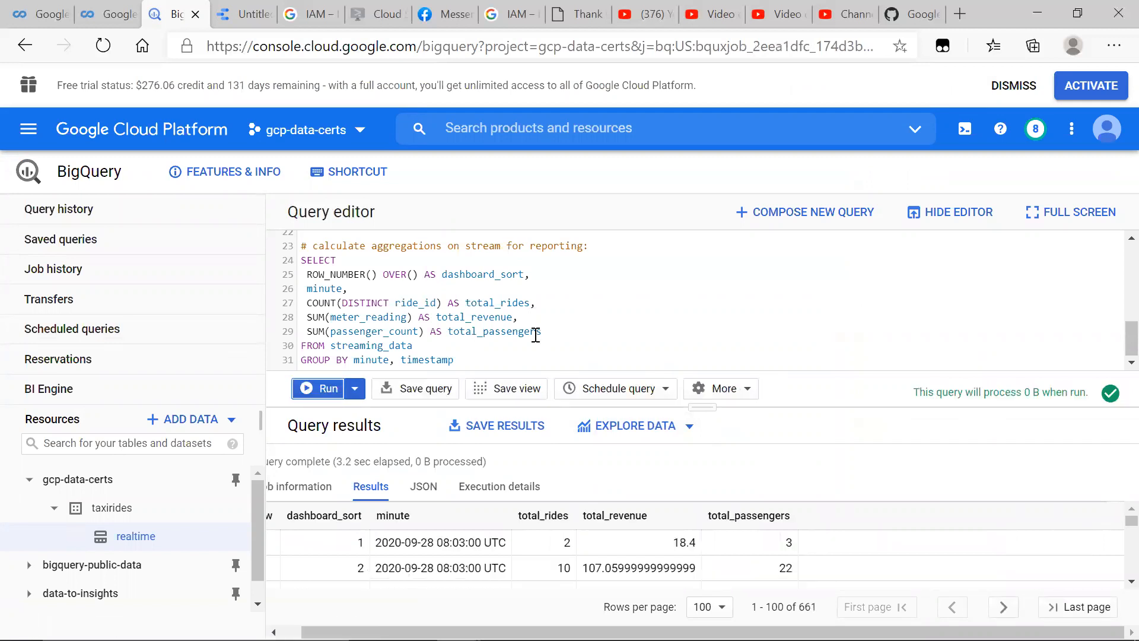
left_click(625, 422)
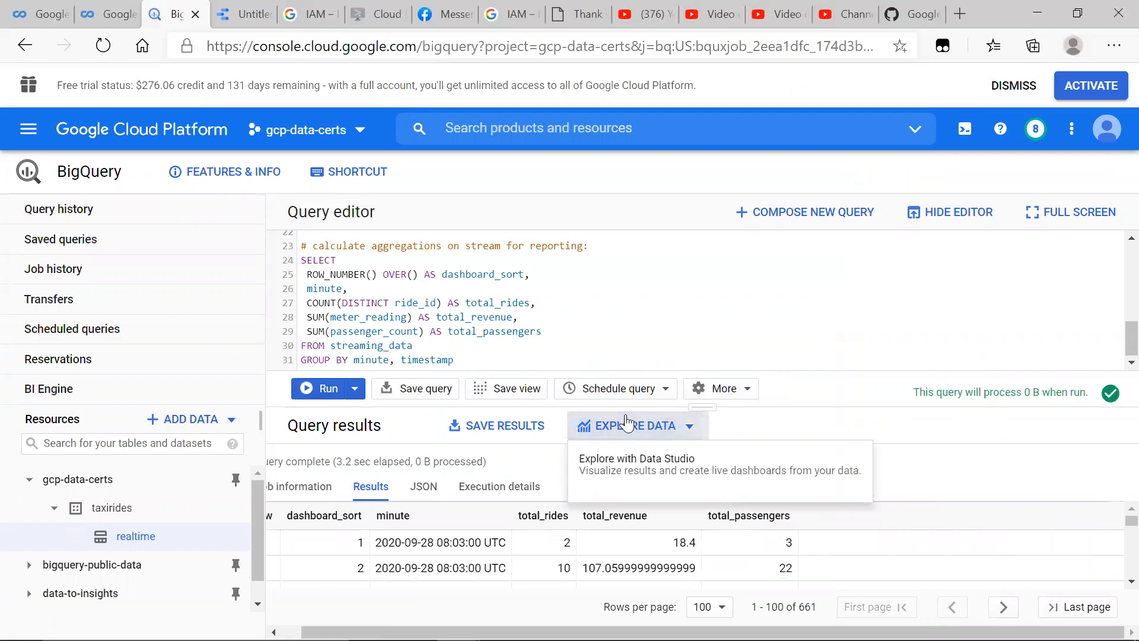
left_click(633, 469)
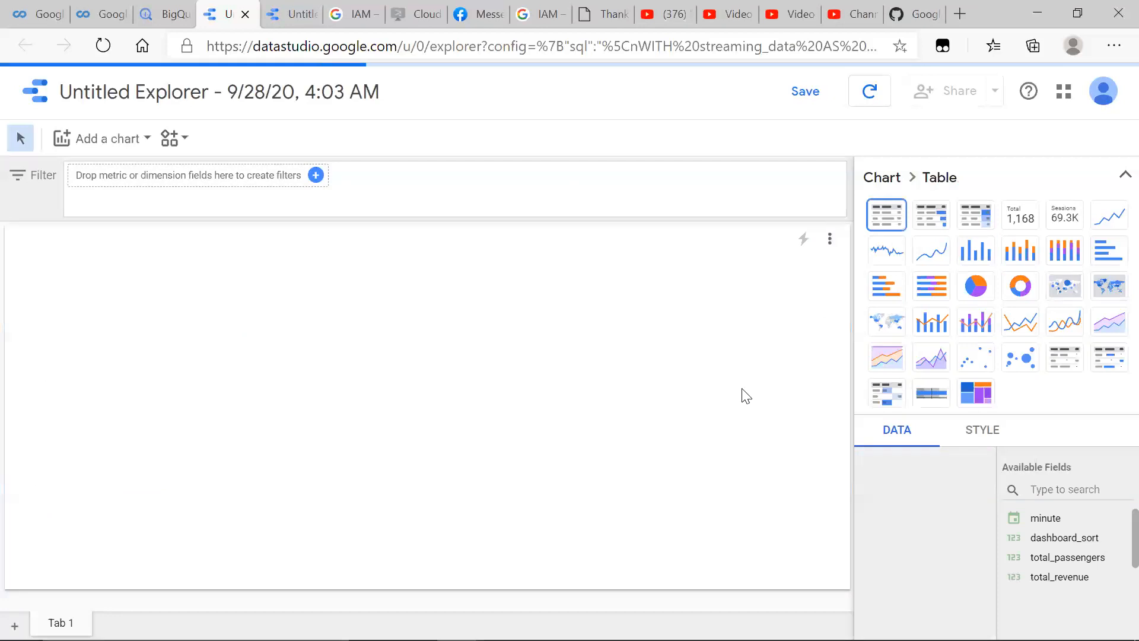
Step: Change the new explorer's table into a column chart and, following the README's dashboard notes, set its dimension to dashboard_sort
left_click(976, 251)
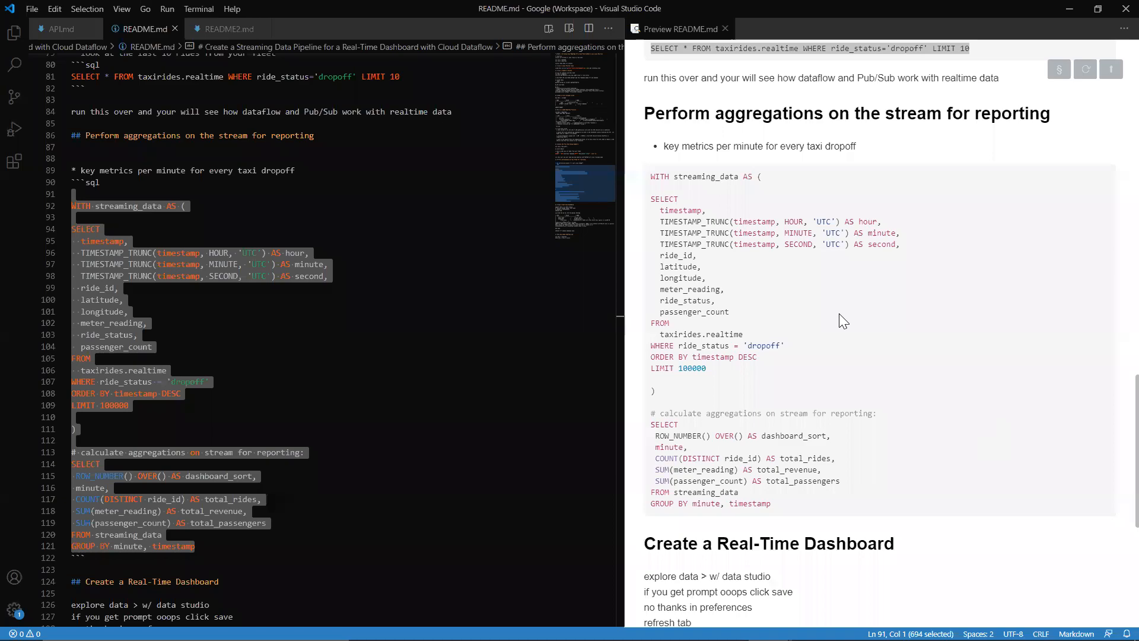
scroll(839, 314, "down", 6)
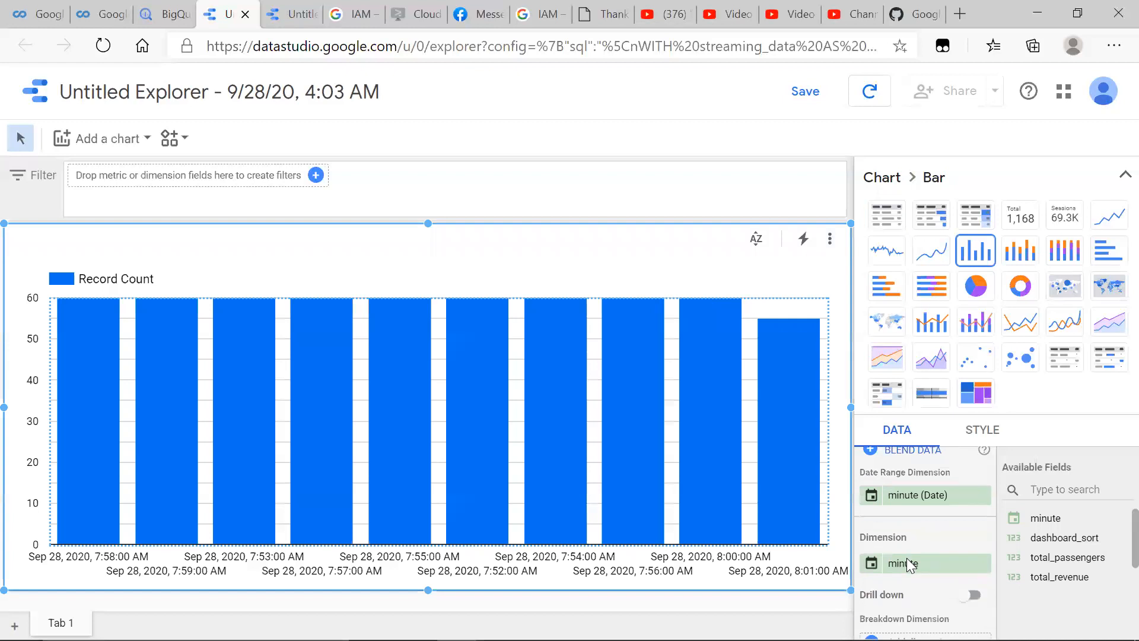
left_click(908, 561)
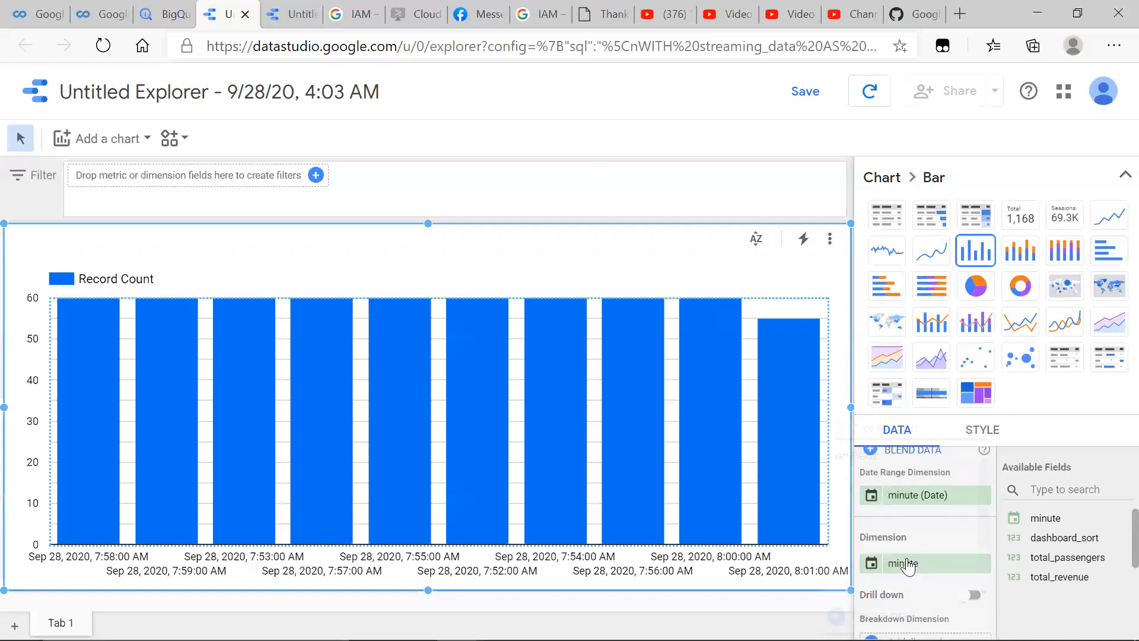
left_click(905, 550)
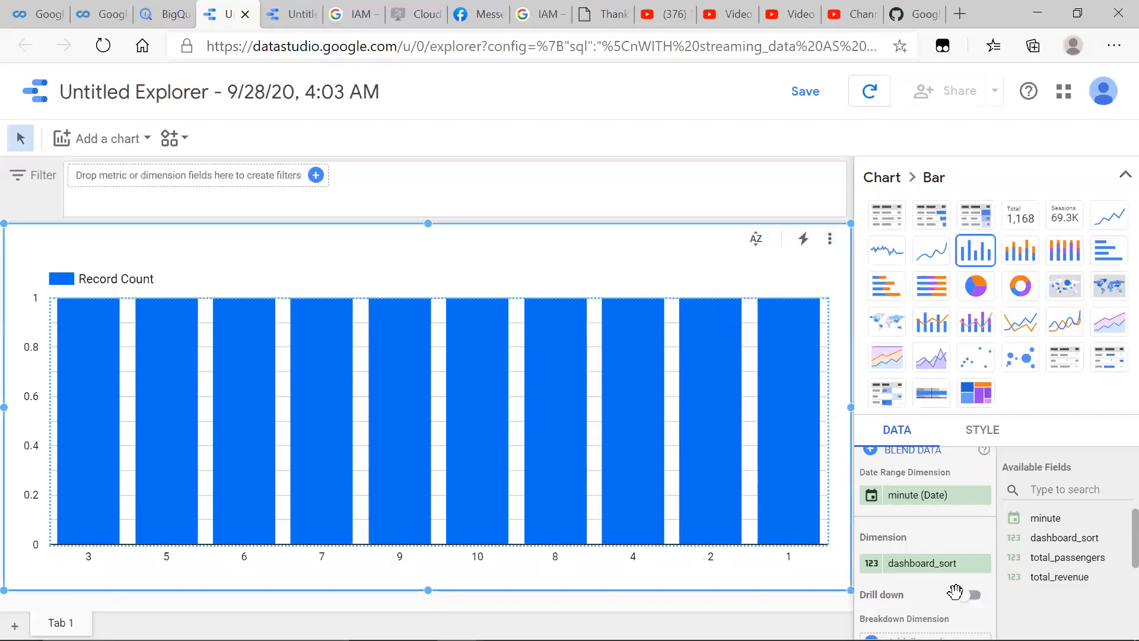
Step: Turn on drill down for the column chart and add minute as its second dimension
scroll(960, 600, "down", 1)
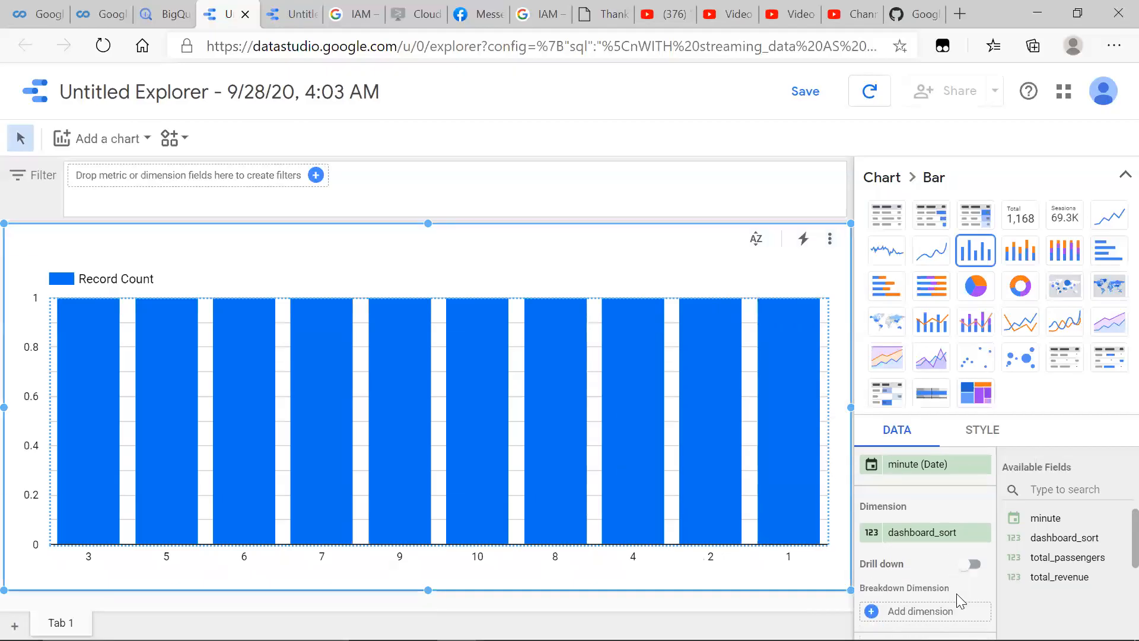
left_click(969, 563)
scroll(944, 567, "down", 1)
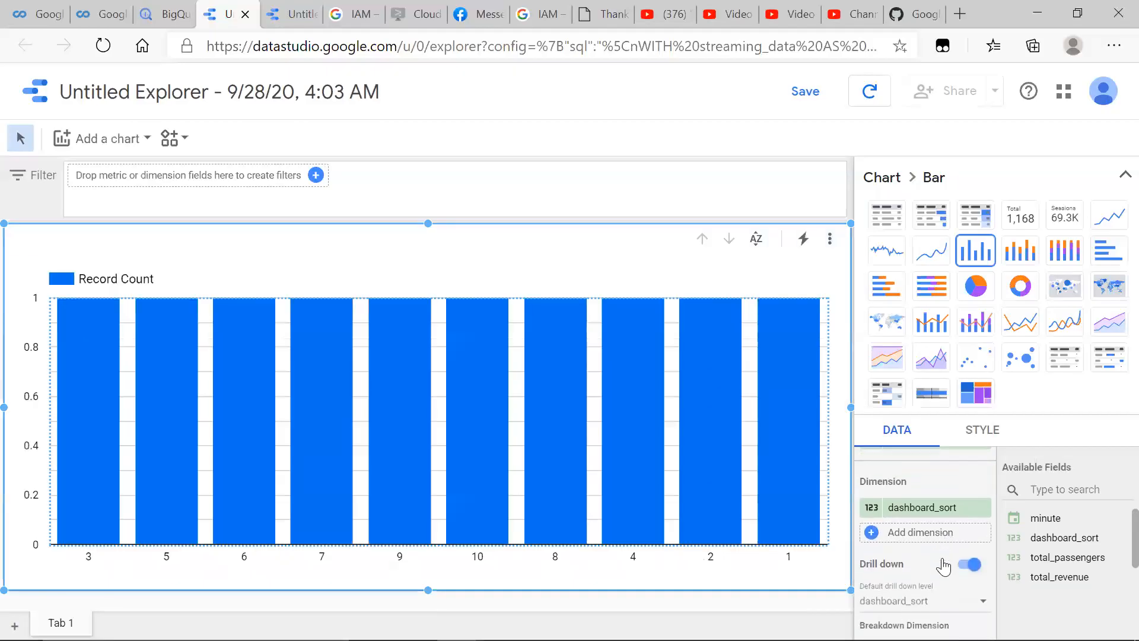
scroll(930, 589, "down", 1)
scroll(941, 514, "up", 2)
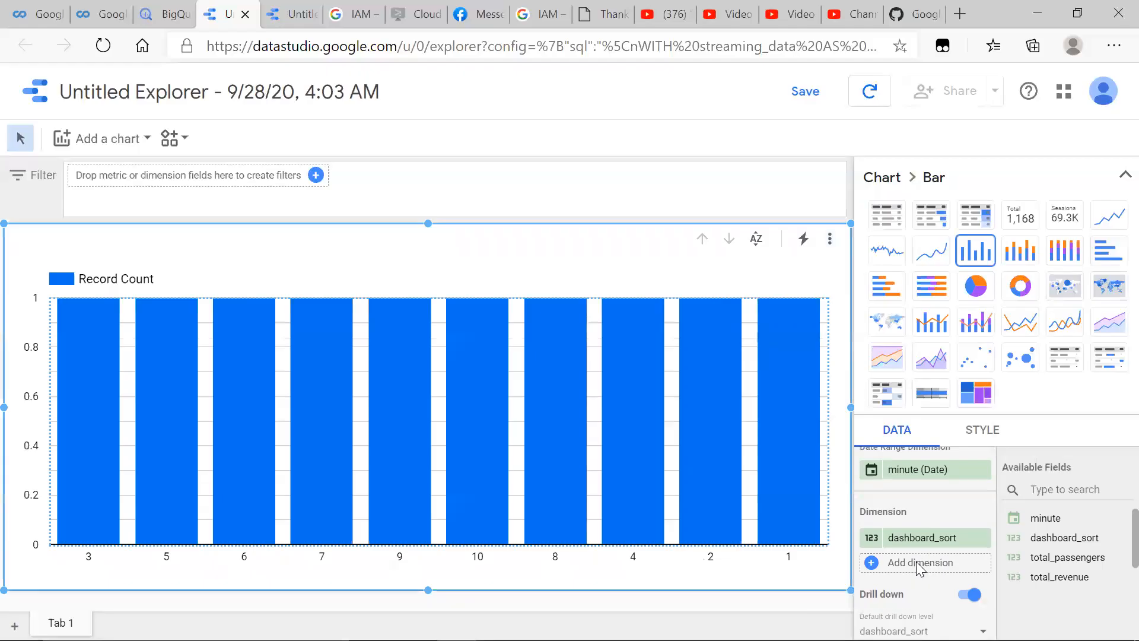
left_click(917, 571)
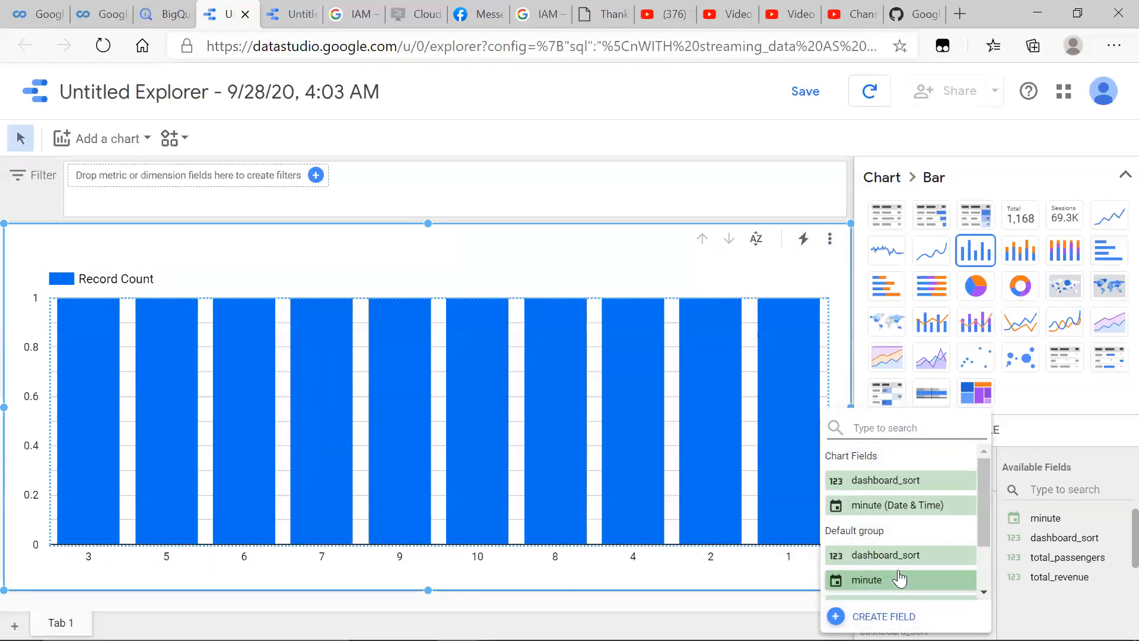
left_click(898, 582)
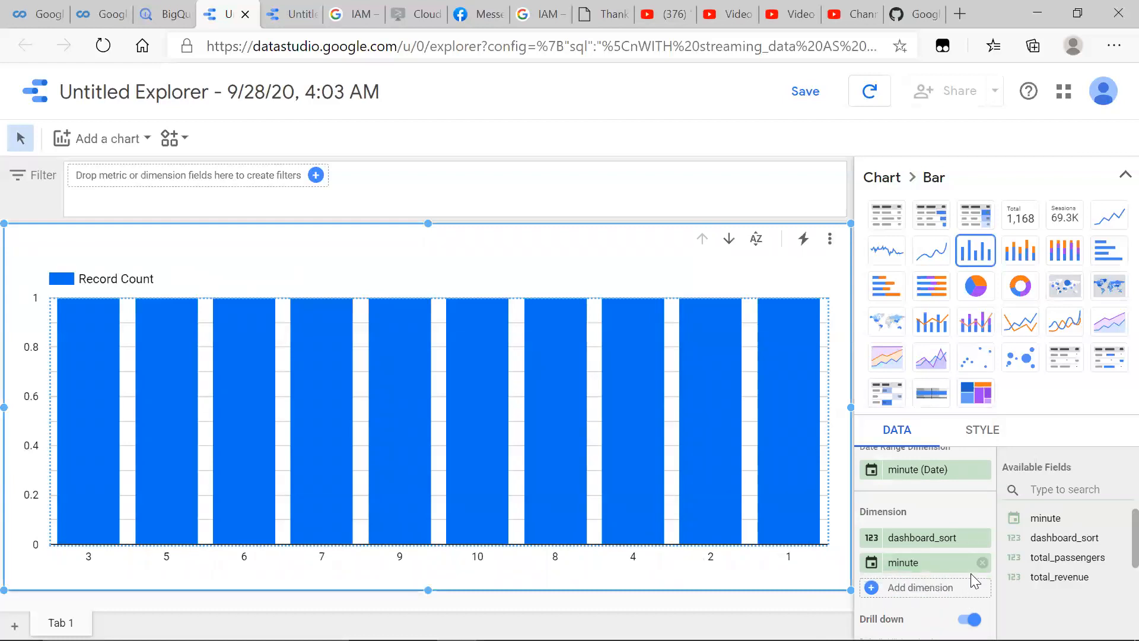
Step: Replace the column chart's Record Count metric with total_rides
scroll(945, 573, "down", 2)
scroll(945, 575, "down", 3)
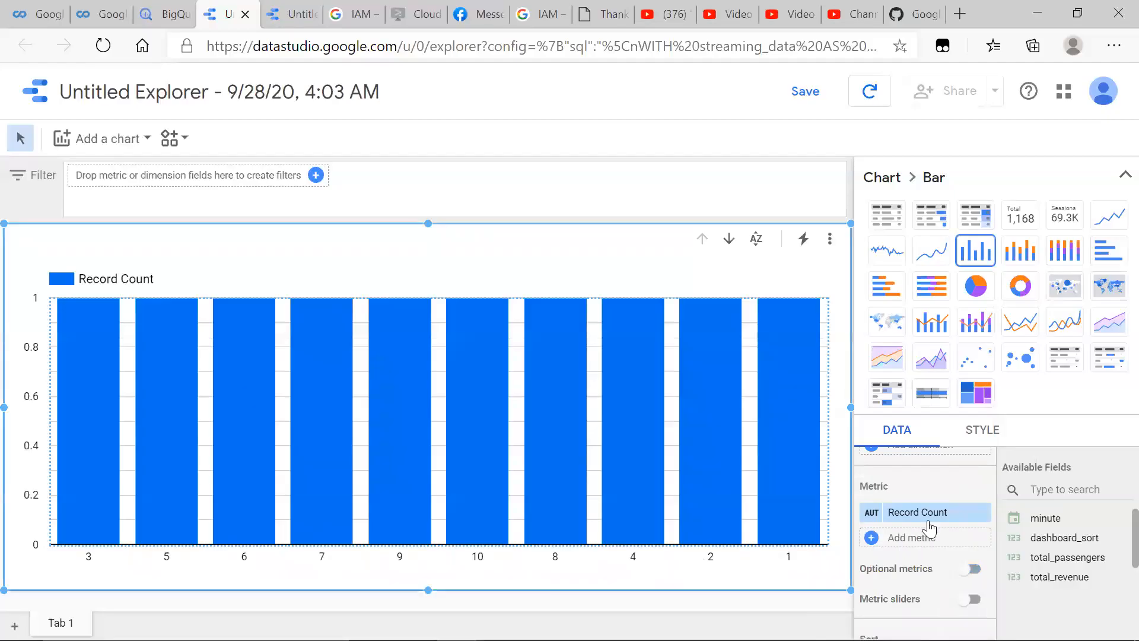
left_click(927, 515)
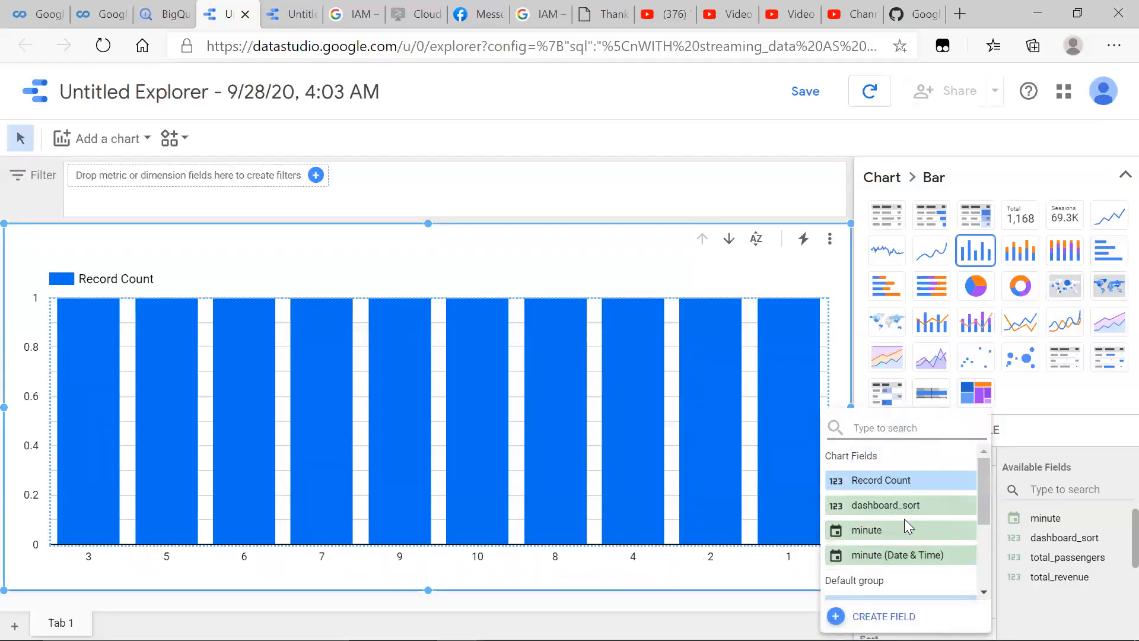
left_click(893, 587)
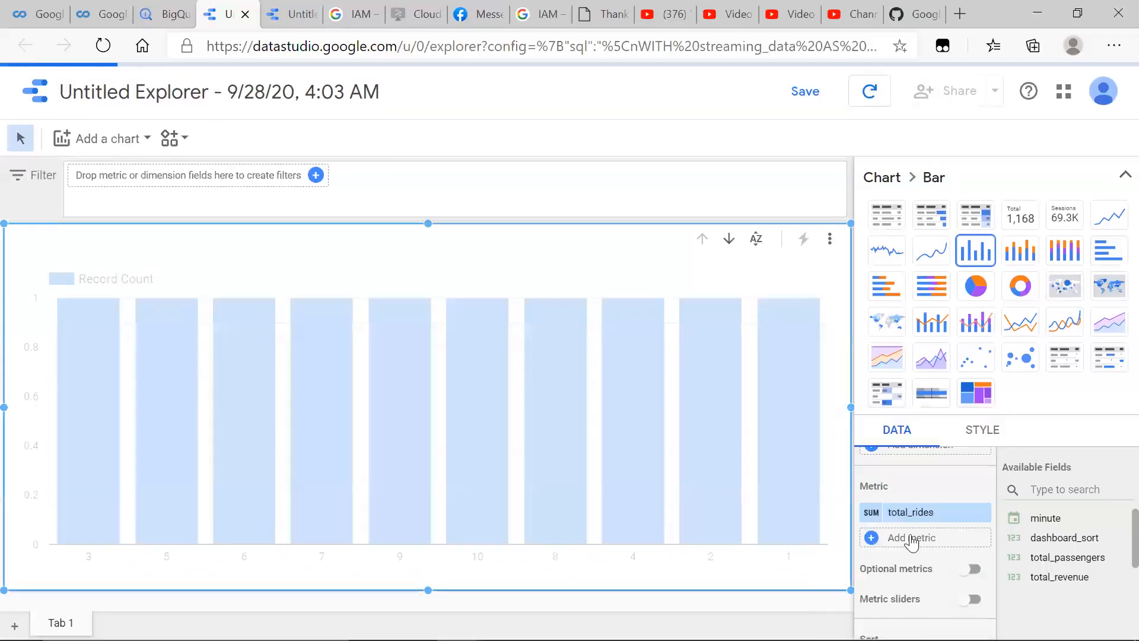
left_click(909, 516)
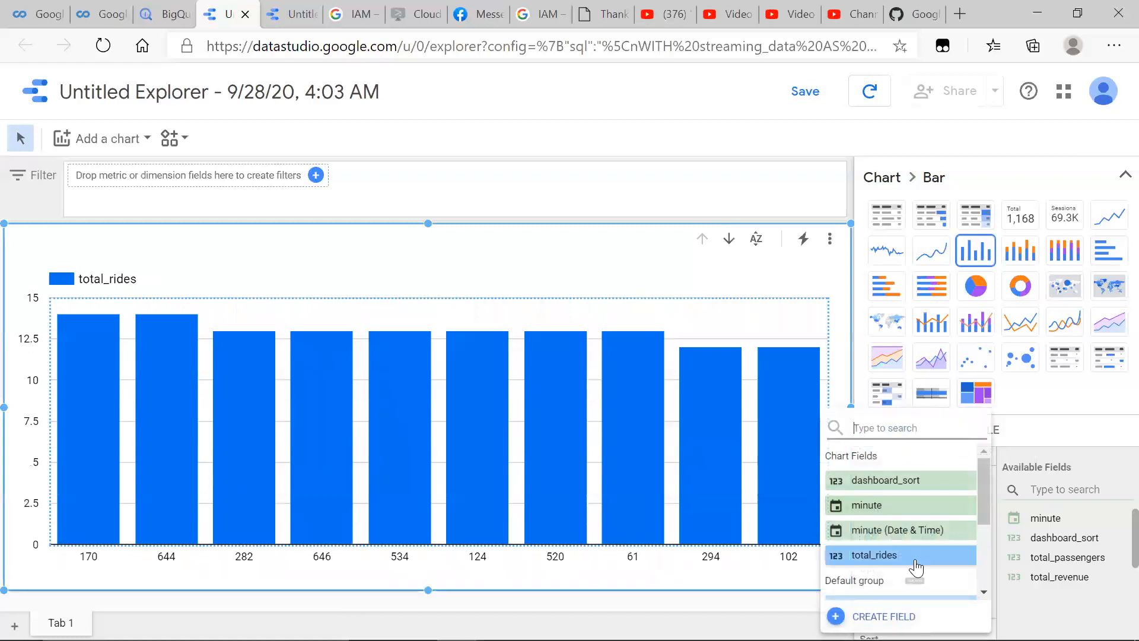
scroll(910, 504, "down", 2)
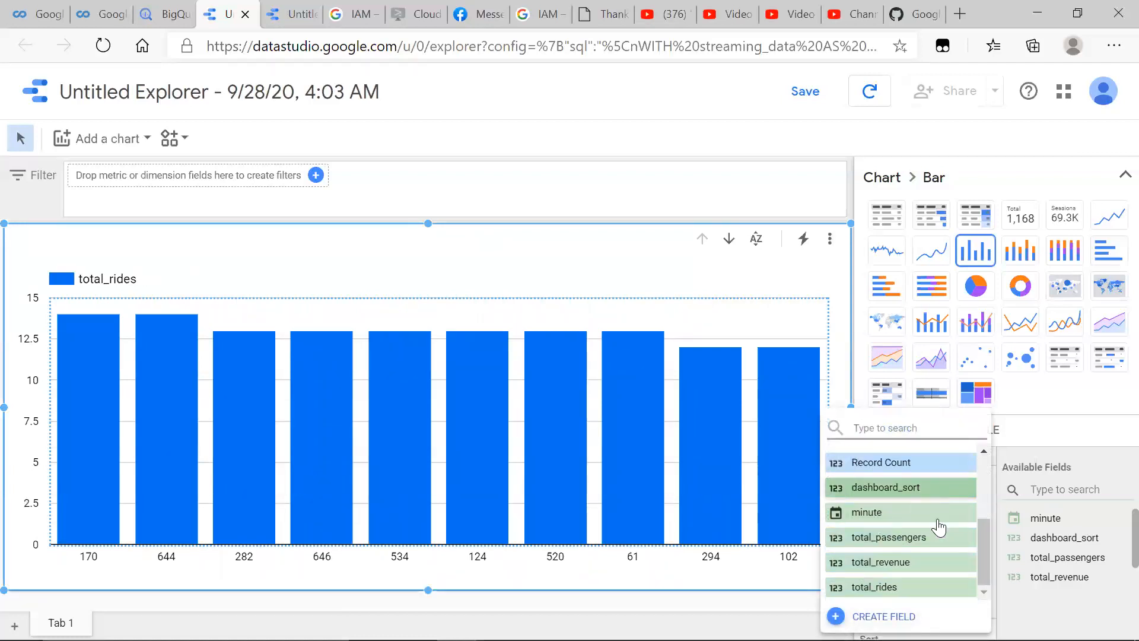
left_click(1045, 435)
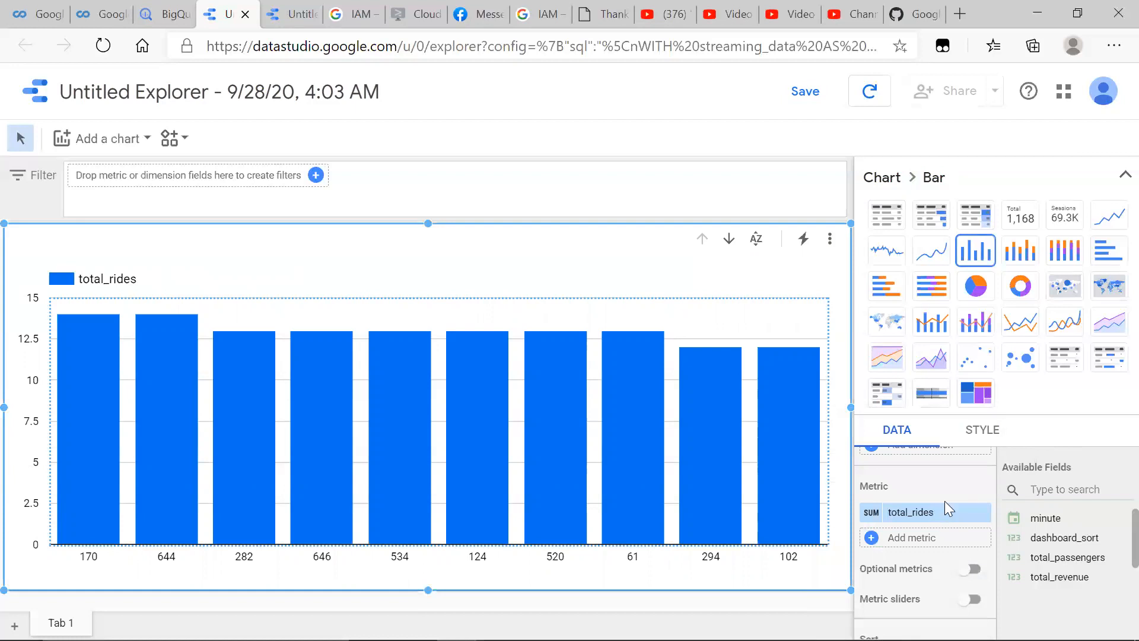
Step: Add total_revenue and total_passengers as further metrics of the column chart
left_click(920, 538)
scroll(898, 581, "down", 2)
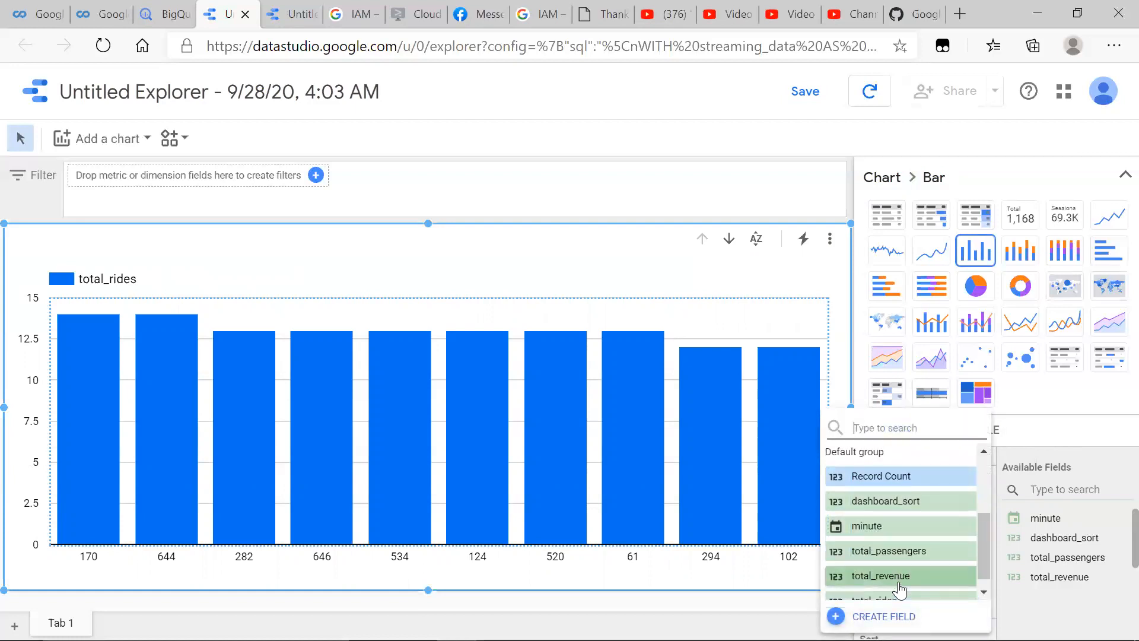
left_click(890, 560)
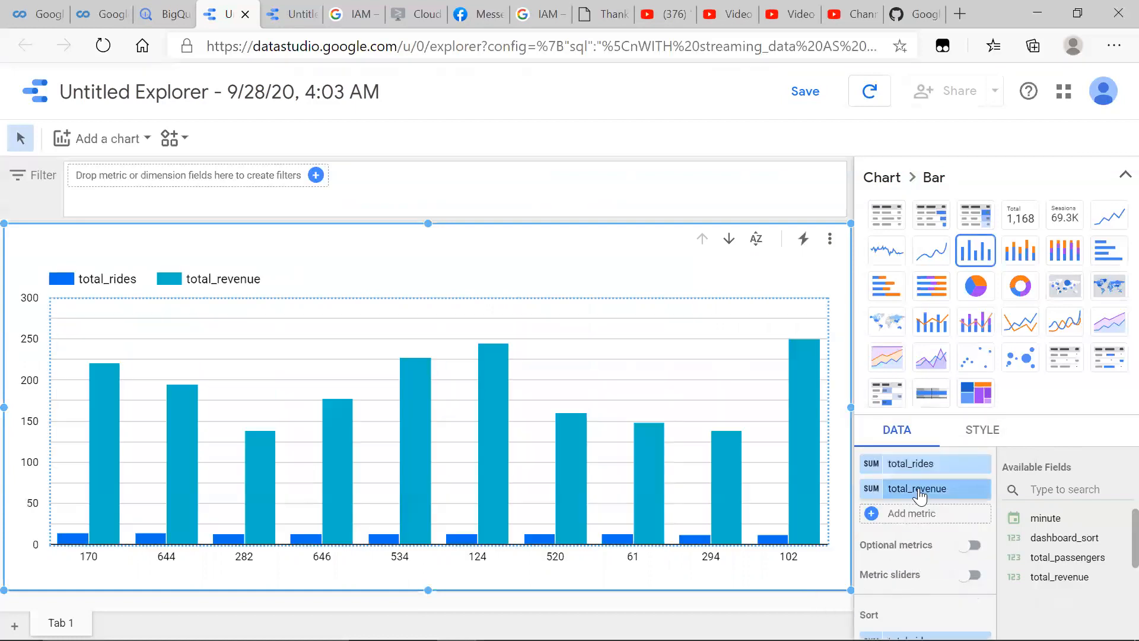
left_click(908, 513)
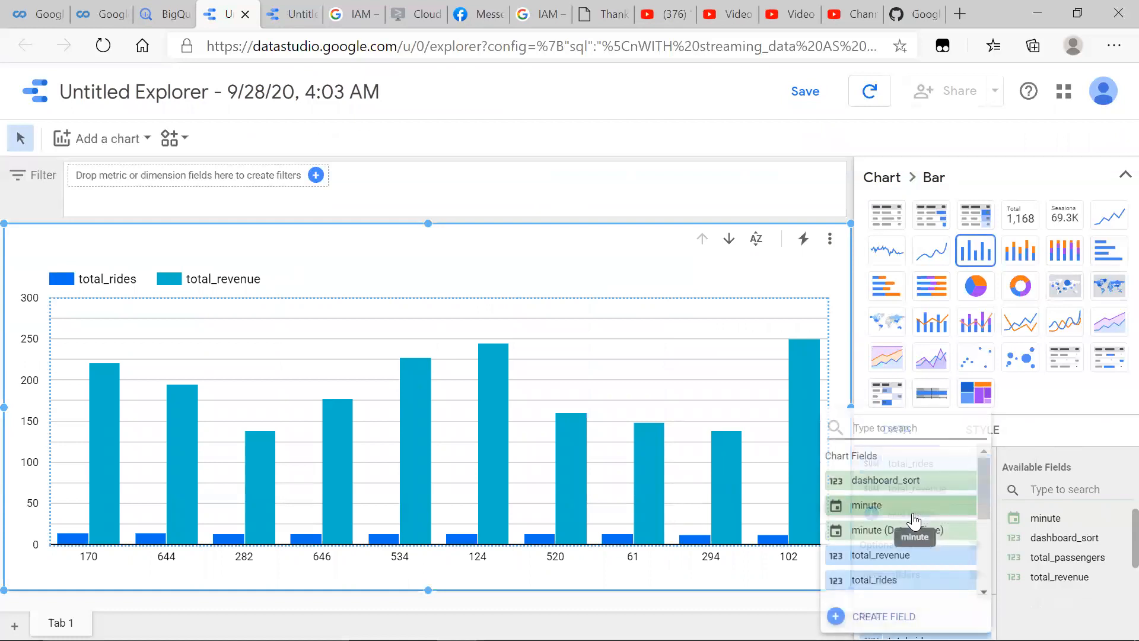
scroll(902, 587, "down", 2)
left_click(900, 540)
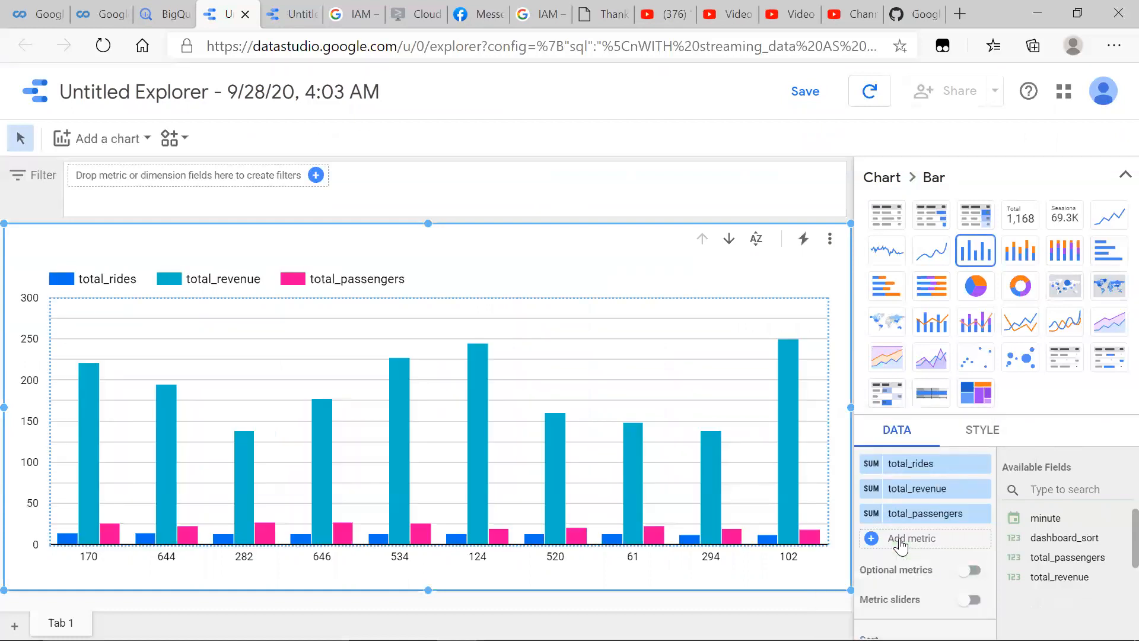
Step: Following the README's sort setting, sort the column chart by dashboard_sort in ascending order
key("alt+Tab")
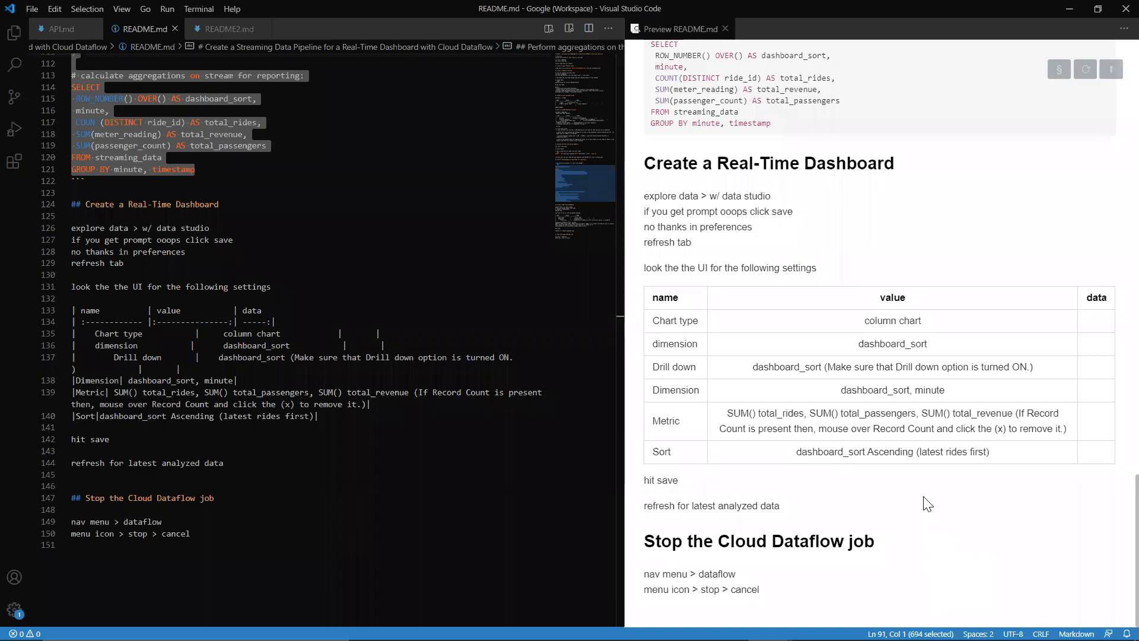
key("alt+Tab")
scroll(895, 540, "down", 5)
scroll(891, 540, "up", 3)
left_click(870, 568)
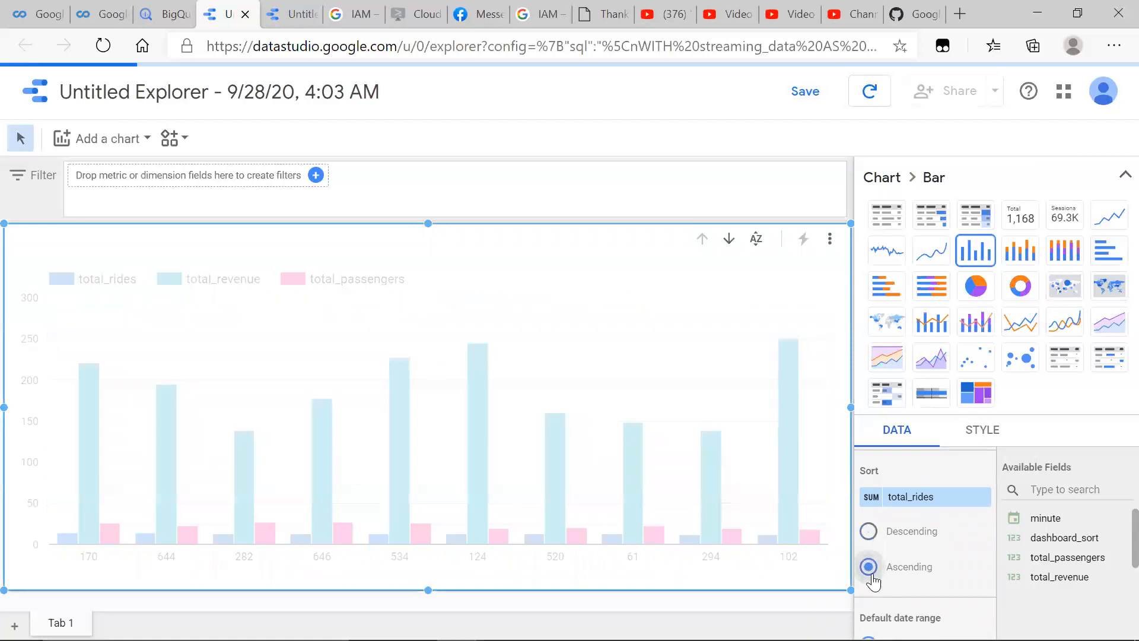
left_click(896, 498)
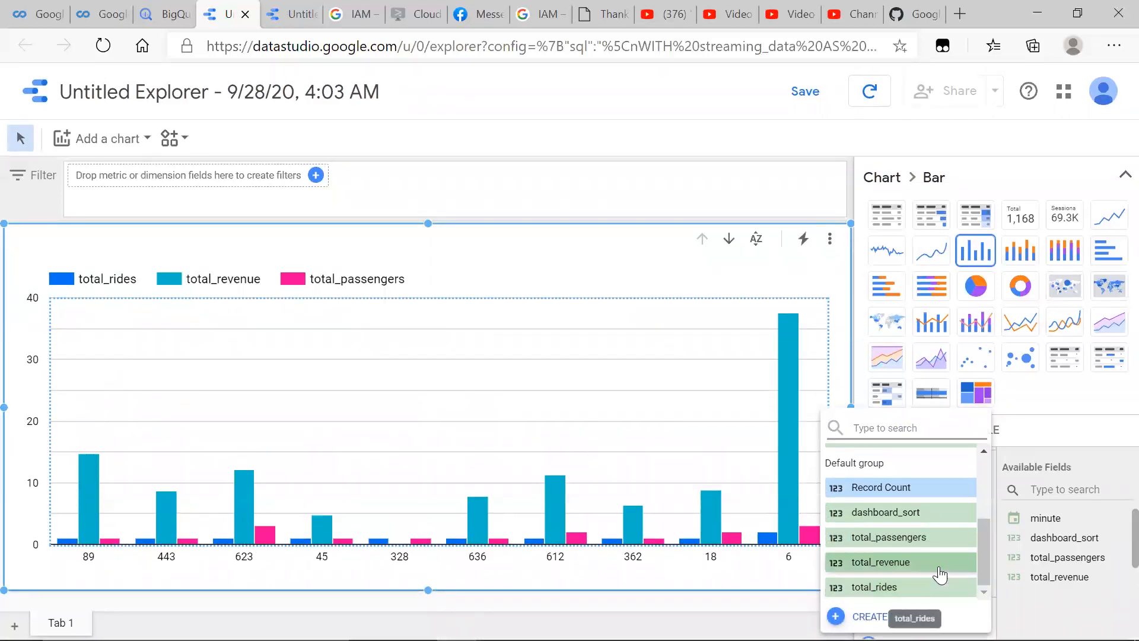
scroll(938, 566, "up", 3)
key("alt+Tab")
key("alt+Tab")
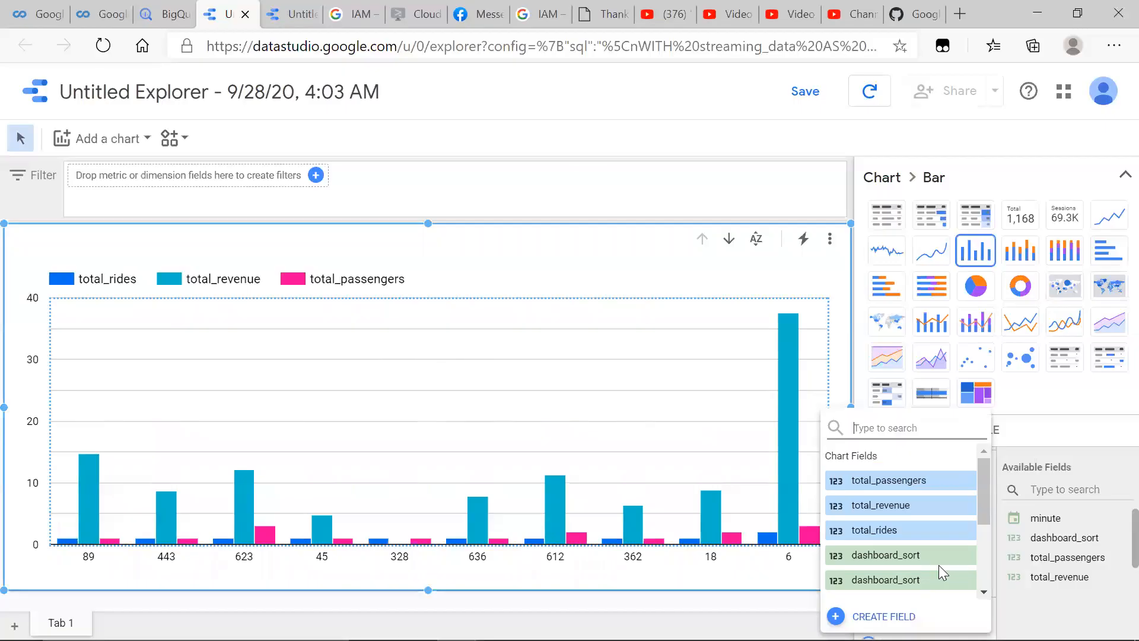
scroll(931, 557, "down", 3)
left_click(928, 525)
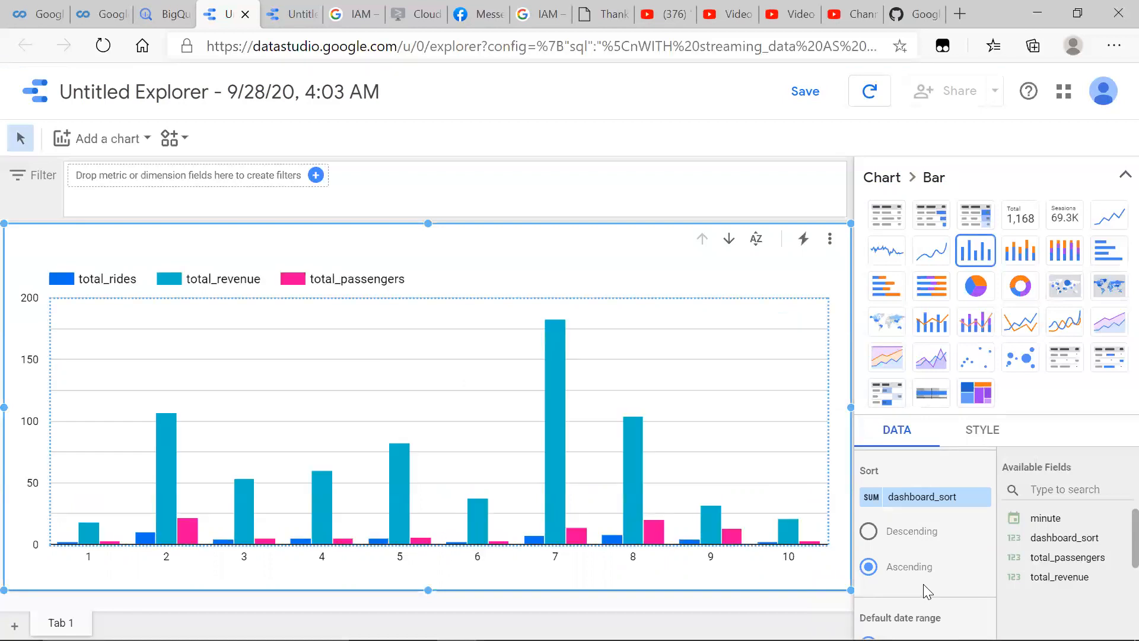
Step: Save the explorer after checking the column chart's settings against the README, and refresh the chart's data
scroll(923, 584, "down", 5)
scroll(923, 584, "up", 3)
scroll(923, 584, "up", 1)
key("alt+Tab")
key("alt+Tab")
scroll(910, 533, "up", 1)
scroll(913, 540, "up", 5)
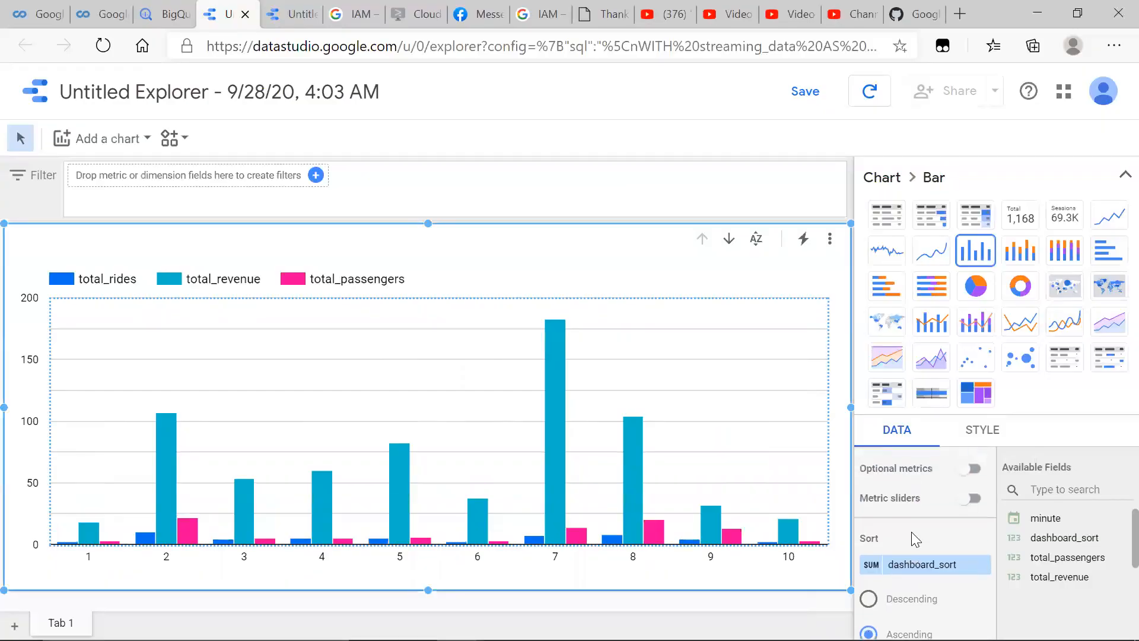
scroll(911, 532, "up", 4)
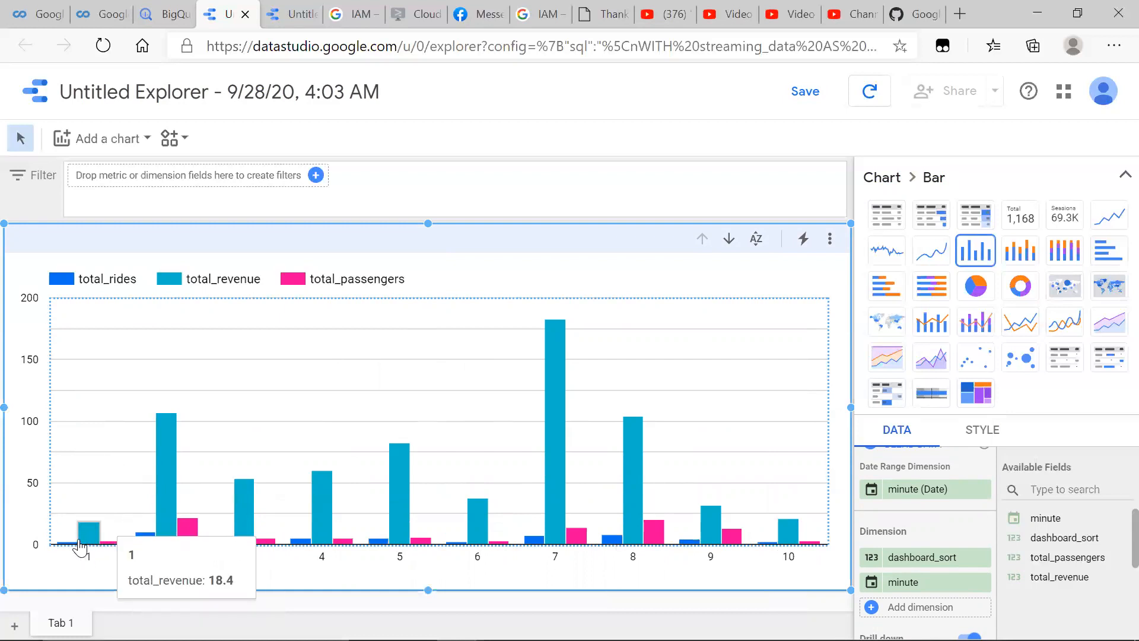
mouse_move(114, 552)
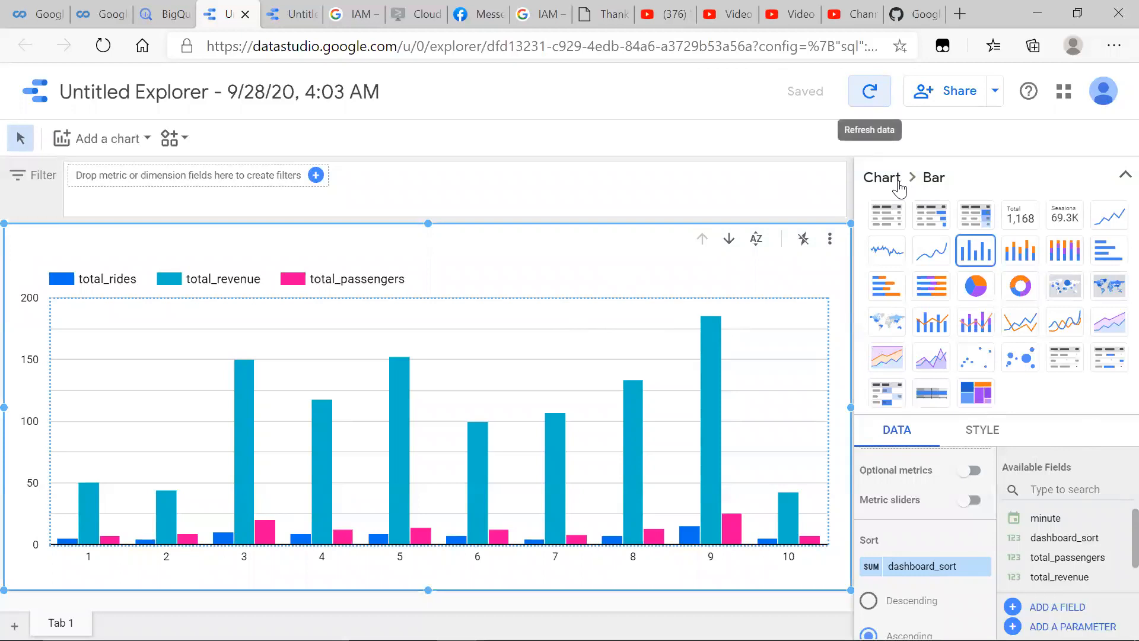
key("Return")
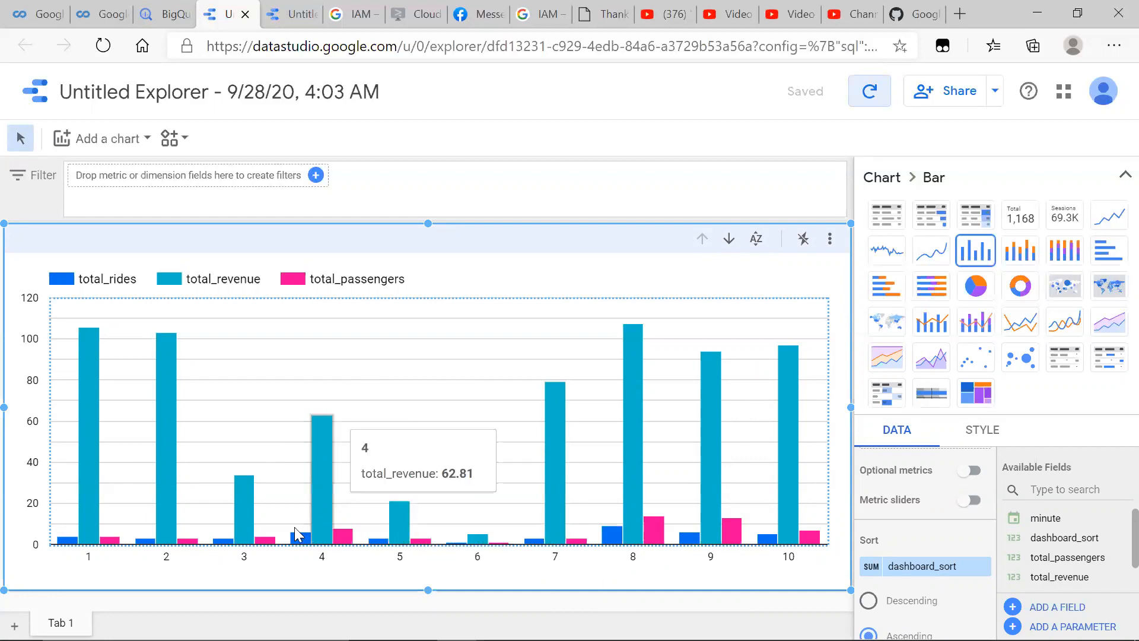
Step: Switch back to BigQuery, enlarge the query editor and review the streaming_data subquery and the aggregations used for reporting
left_click(291, 13)
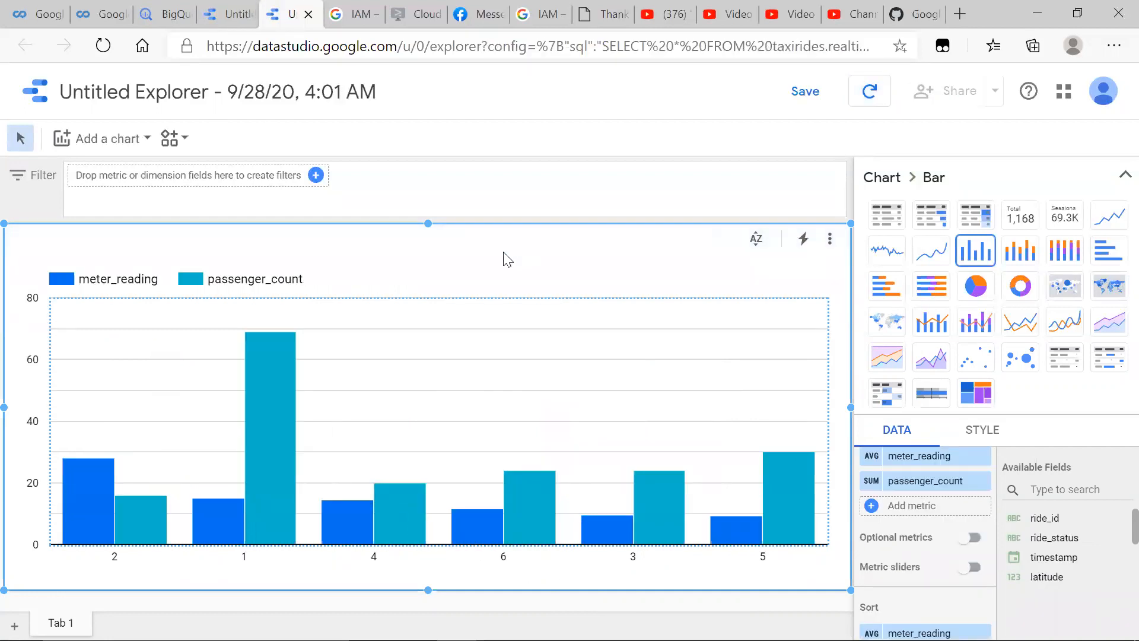
left_click(222, 13)
left_click(176, 8)
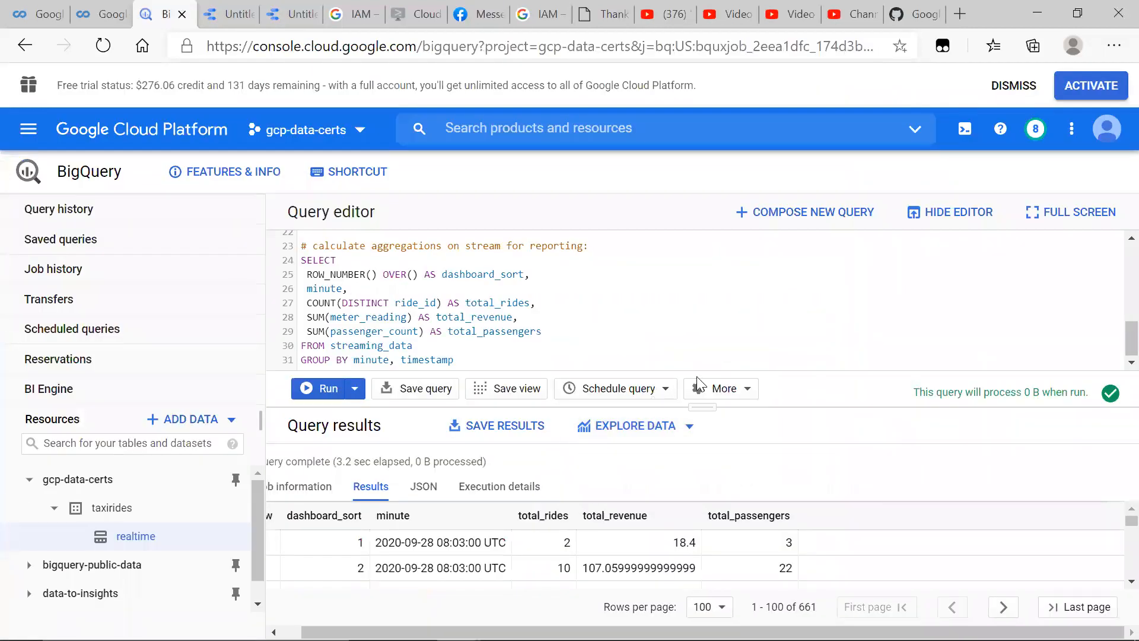
left_click_drag(698, 407, 721, 612)
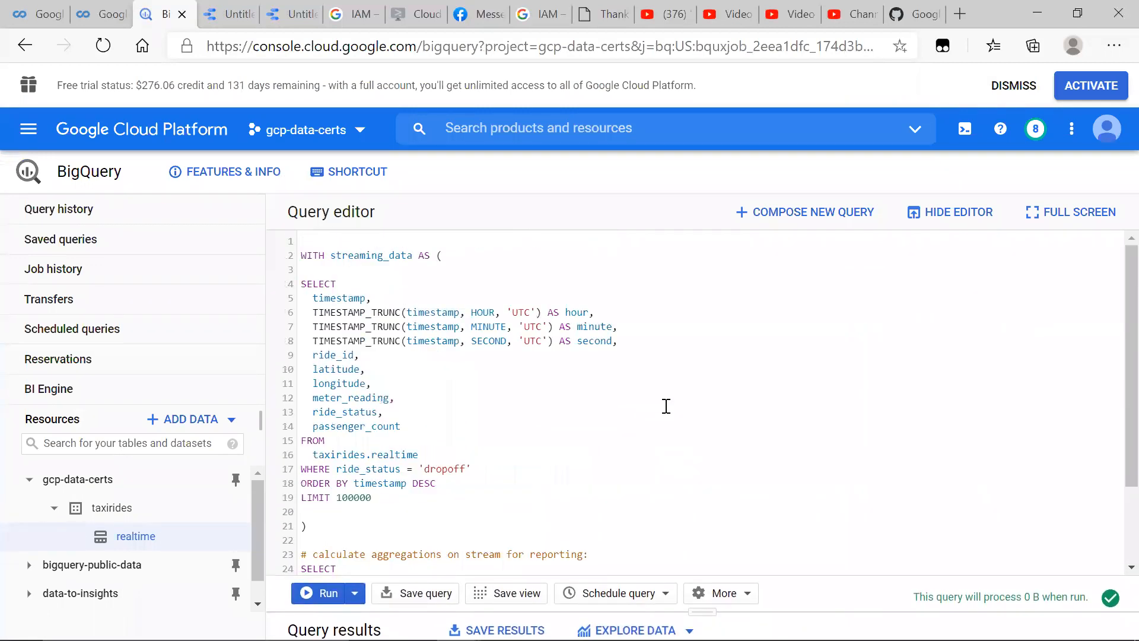
scroll(664, 407, "down", 2)
scroll(665, 407, "up", 2)
scroll(437, 372, "down", 3)
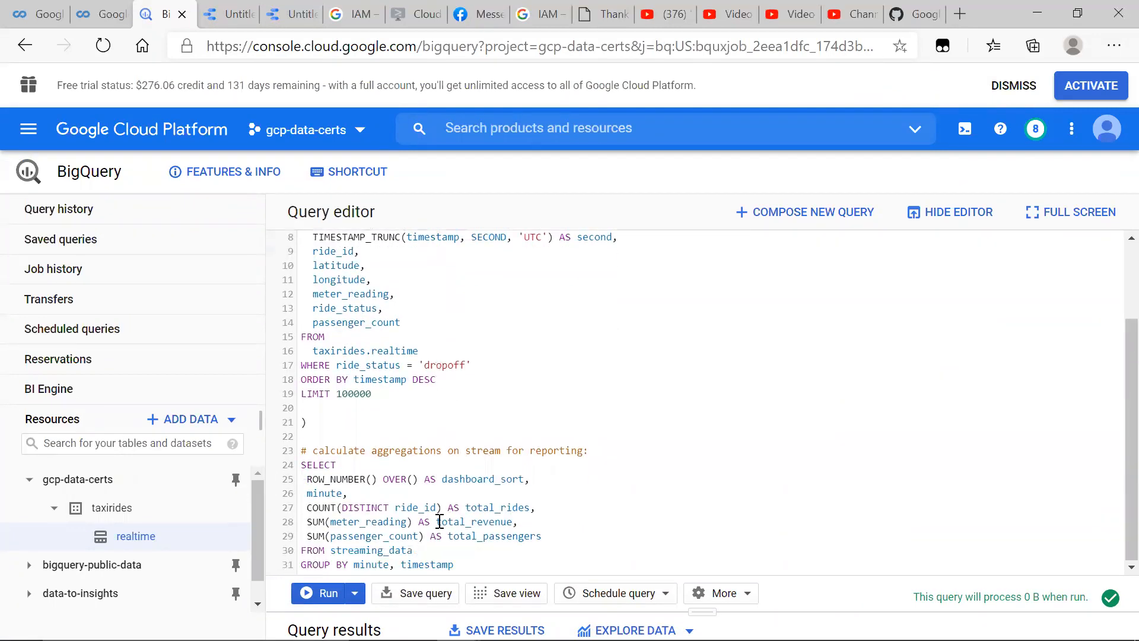
scroll(385, 309, "up", 3)
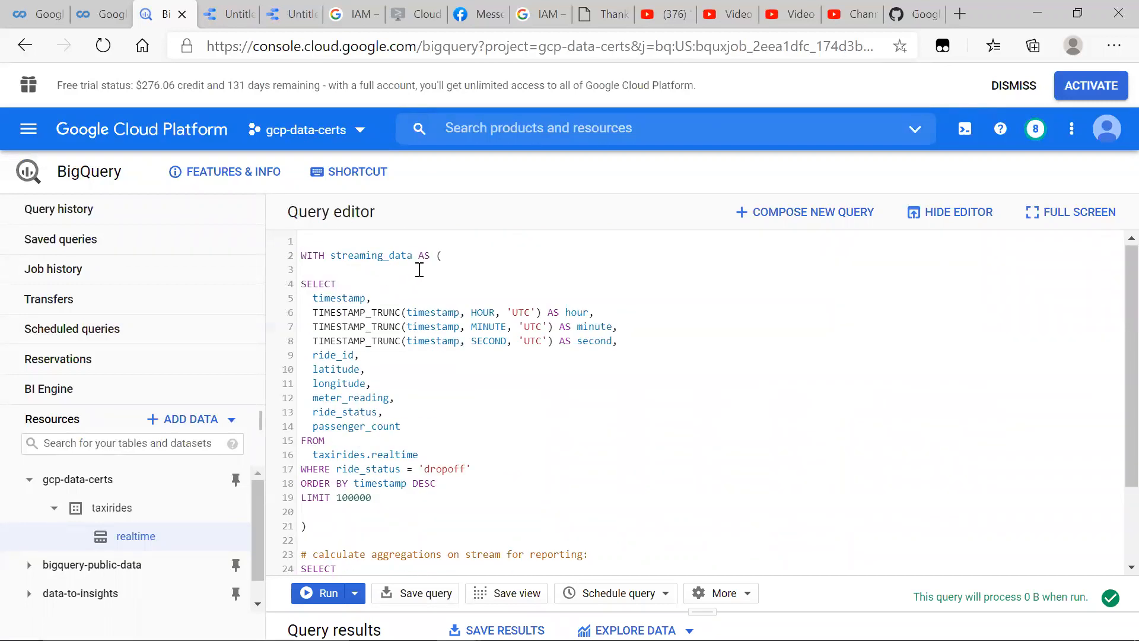
scroll(367, 477, "down", 3)
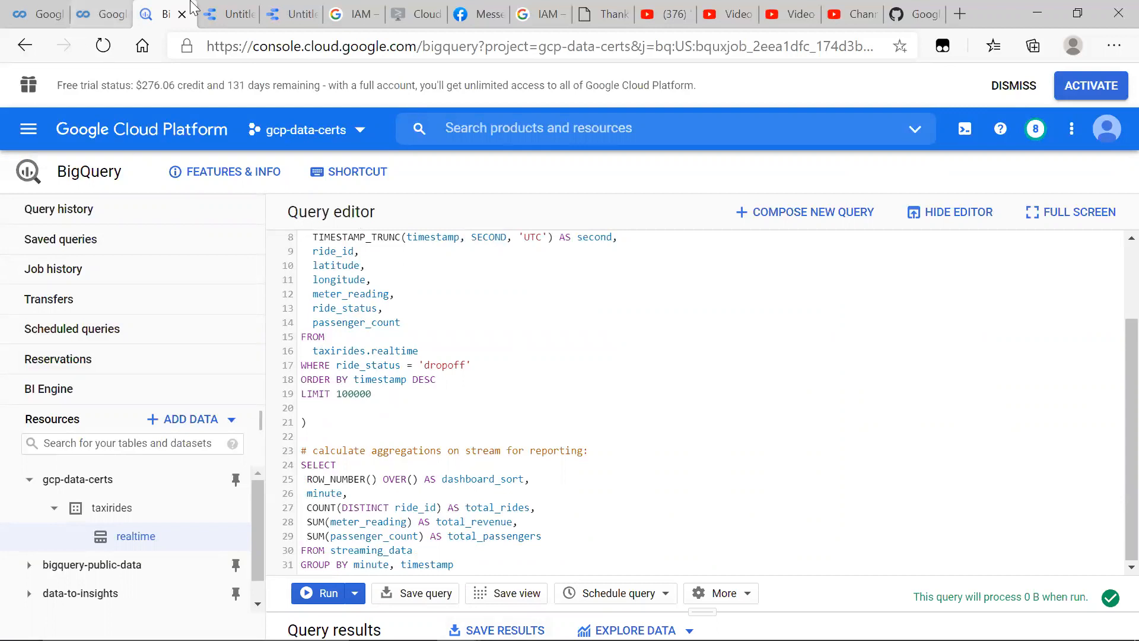
Step: Refresh the total_rides explorer's chart in Data Studio and compare it with the aggregation query's result rows in BigQuery
left_click(216, 10)
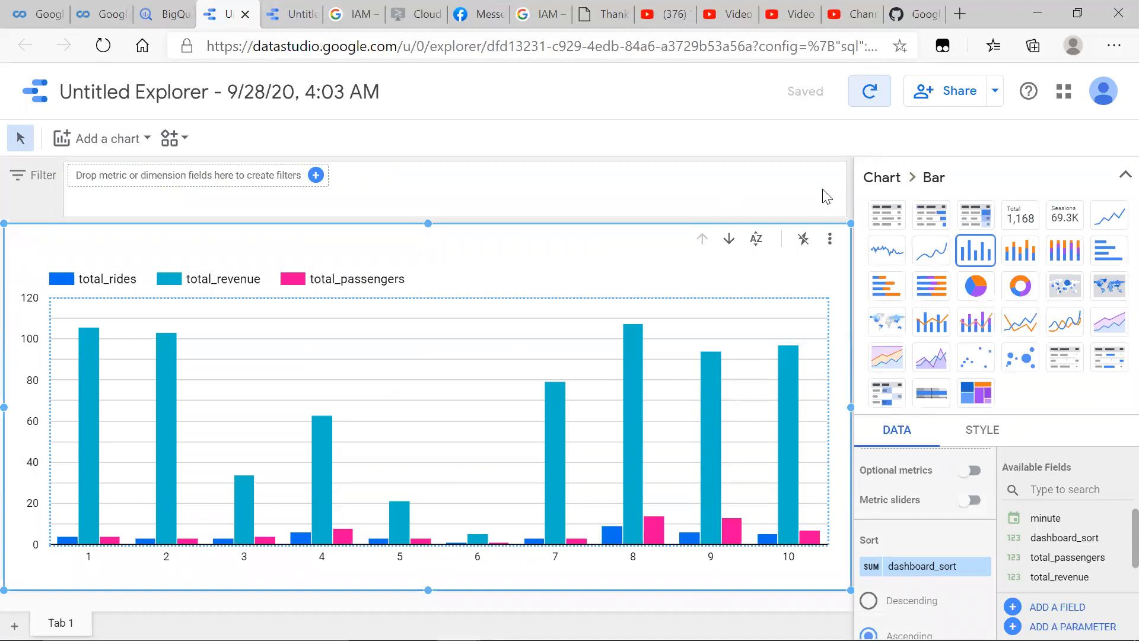
left_click(872, 92)
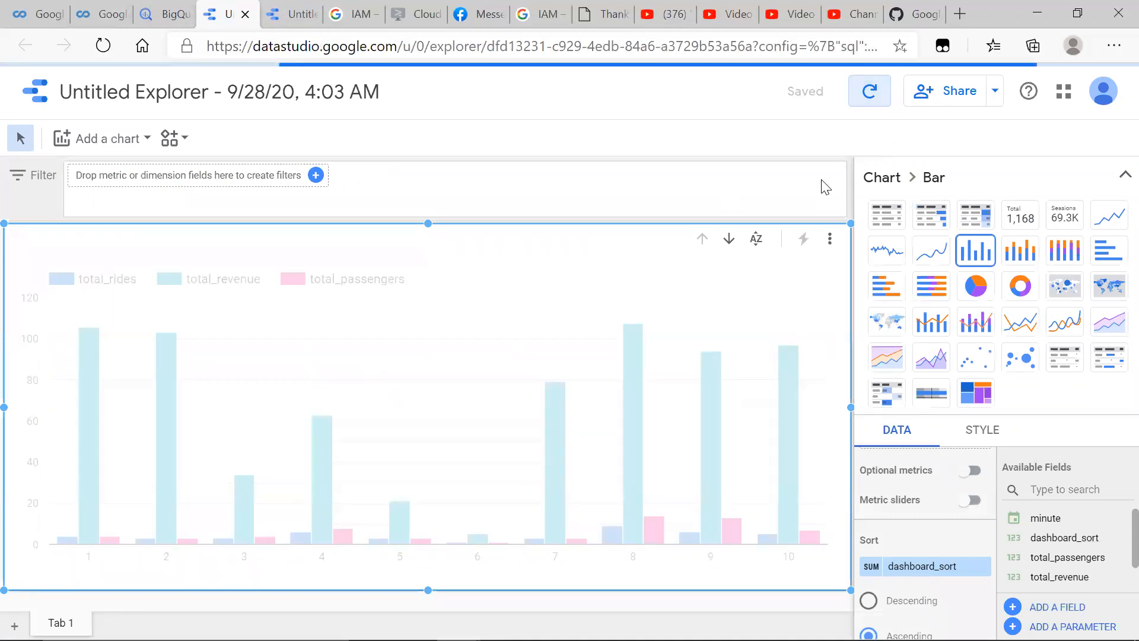
left_click(171, 13)
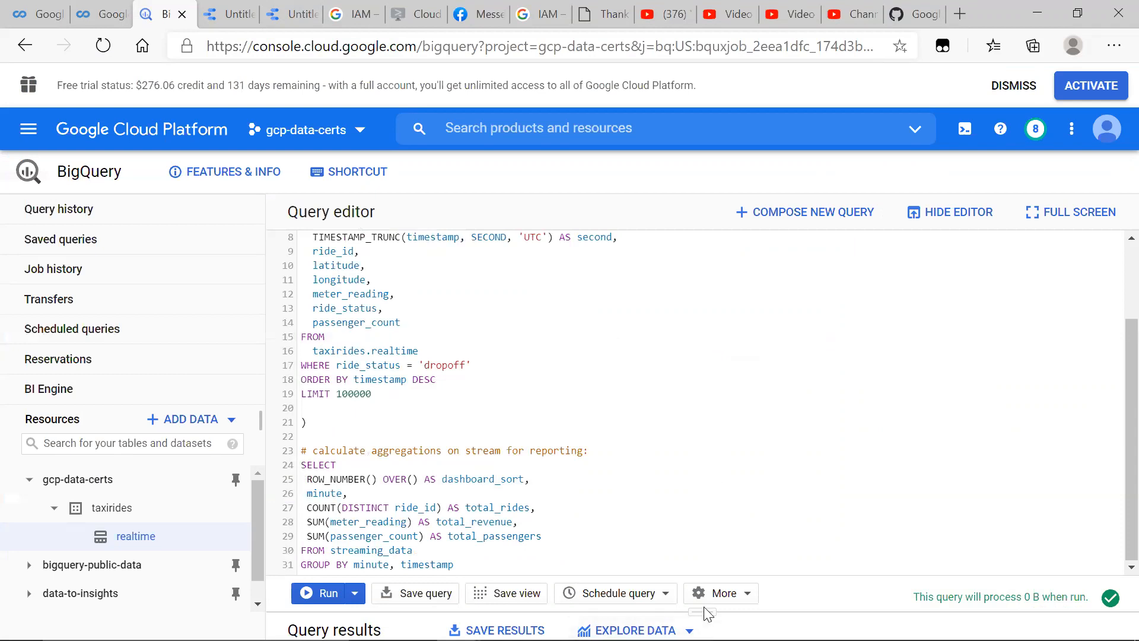
left_click_drag(704, 612, 611, 297)
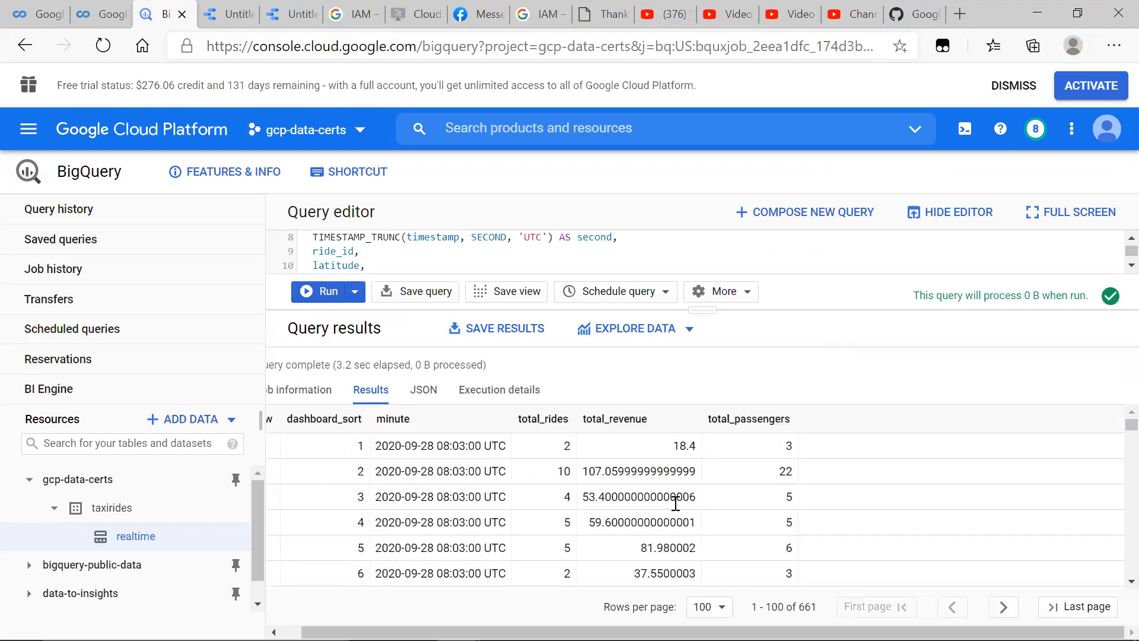
scroll(676, 503, "down", 12)
scroll(665, 498, "down", 14)
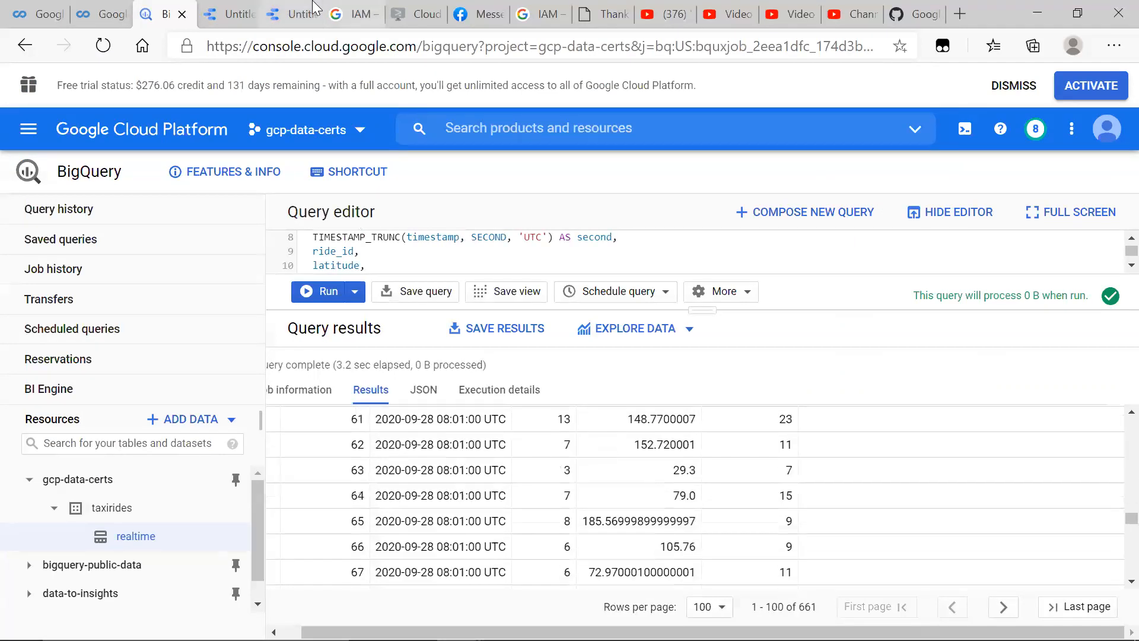
left_click(313, 7)
left_click(252, 9)
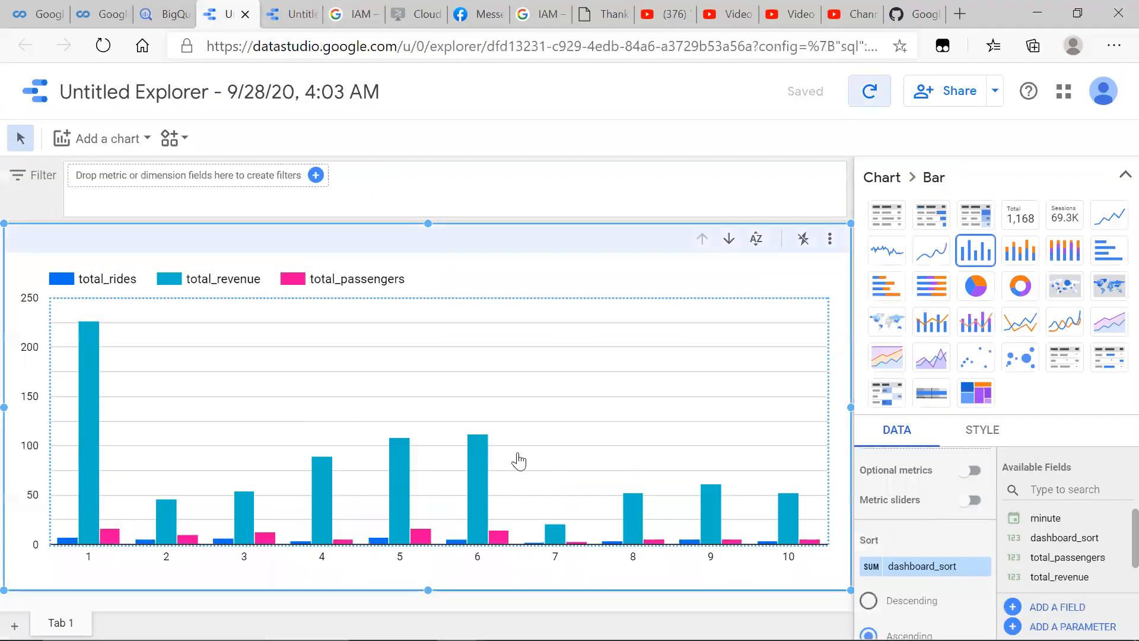